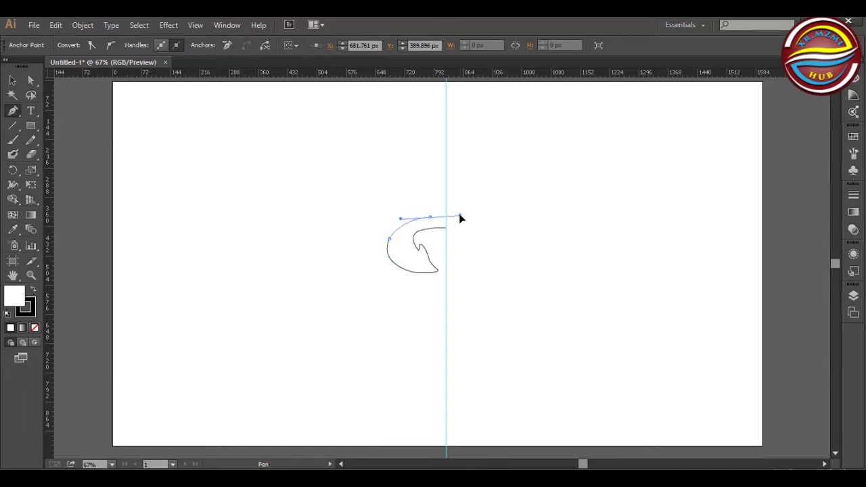
Step: Extend the face outline upward with the Pen tool to a tuft tip near X 592, Y 211 px, adding a small notch below it
left_click_drag(387, 201, 387, 179)
left_click(387, 191)
left_click_drag(354, 166, 332, 170)
left_click(353, 166)
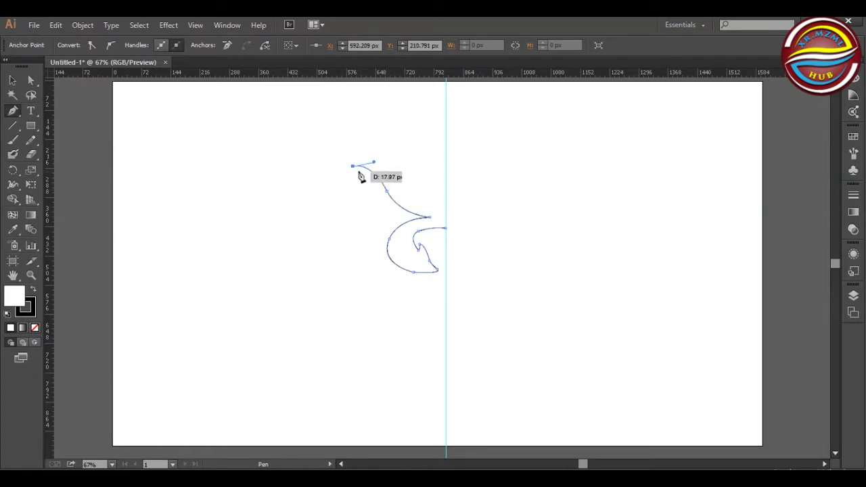
left_click_drag(345, 180, 341, 183)
left_click(345, 179)
Step: Continue the outline down from the tuft through the inner cheek curve and small spike, ending near X 660, Y 459 px
left_click_drag(381, 226, 416, 224)
key("ctrl+z")
left_click_drag(354, 185, 368, 233)
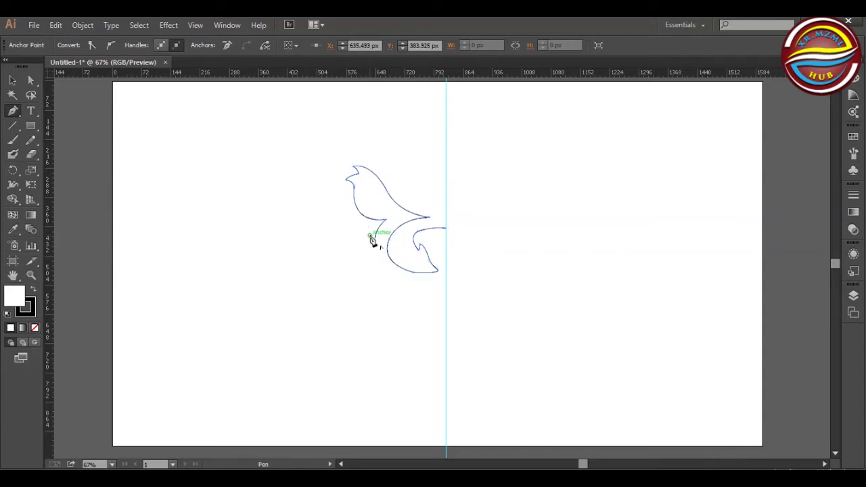
left_click_drag(378, 266, 384, 274)
left_click(377, 266)
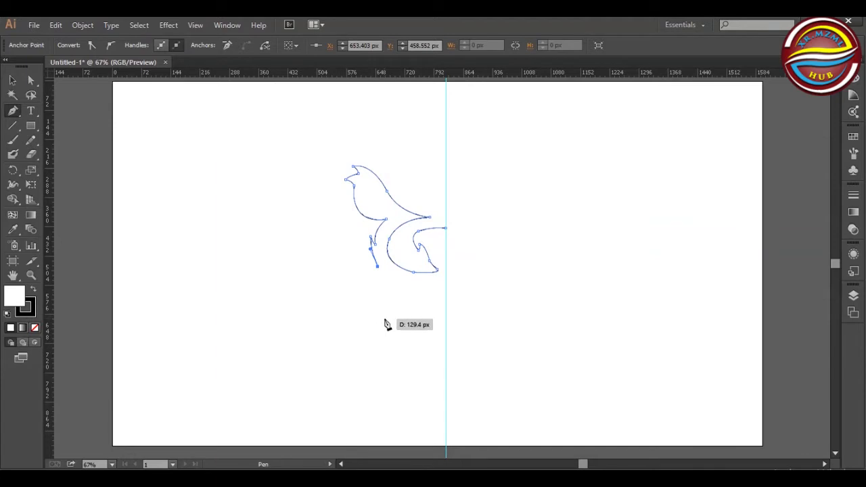
key("Right")
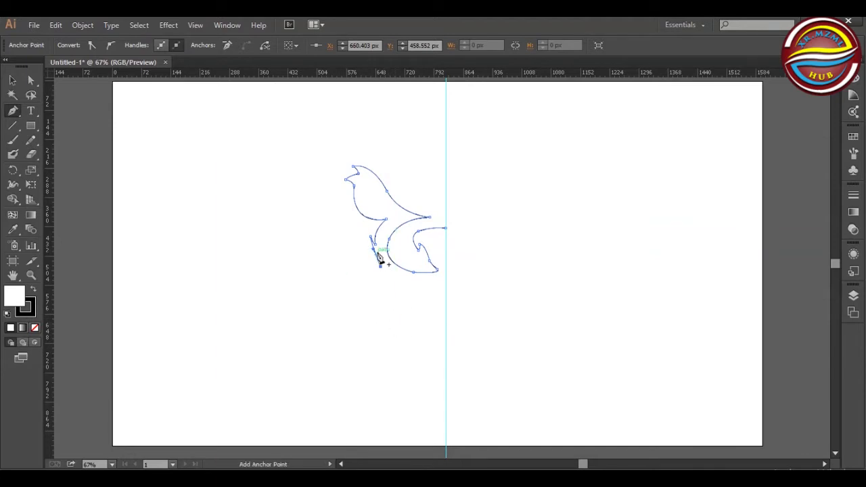
Step: Curve the outline down to a sharp chin point, then back up and outward to the jaw near X 613, Y 532 px
key("a")
key("p")
left_click_drag(404, 317, 407, 343)
left_click(407, 319)
left_click_drag(360, 297, 330, 311)
left_click(362, 296)
Step: Add jagged fur points along the lower jaw, ending at an outward corner near X 537, Y 500 px
left_click(370, 289)
left_click(342, 295)
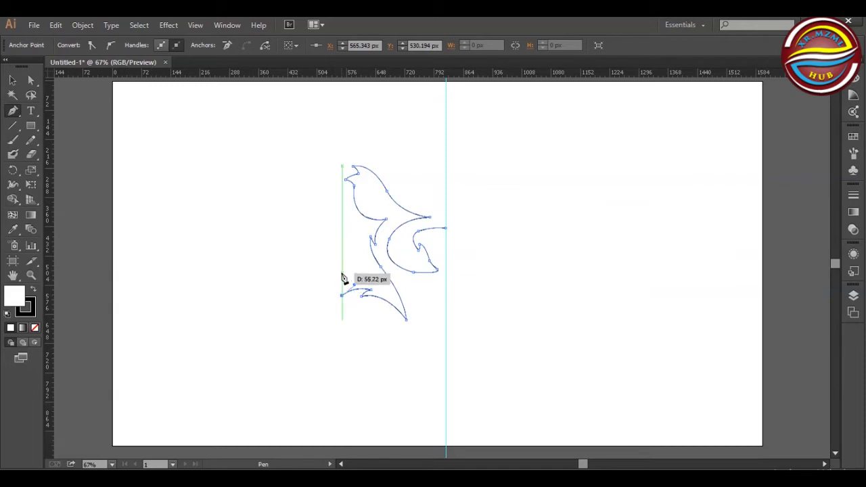
left_click_drag(343, 272, 337, 258)
left_click(342, 271)
left_click(331, 284)
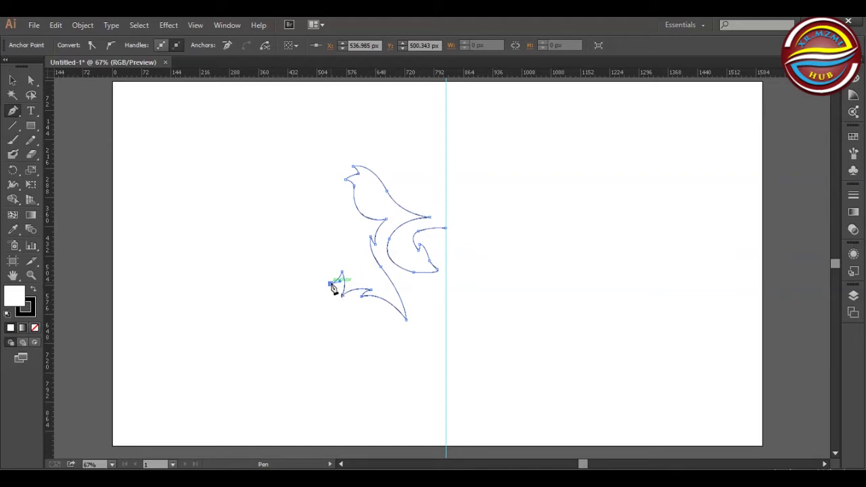
Step: Select the five jagged jaw anchors and nudge them about 34 px left and 13 px up
key("a")
left_click(361, 296)
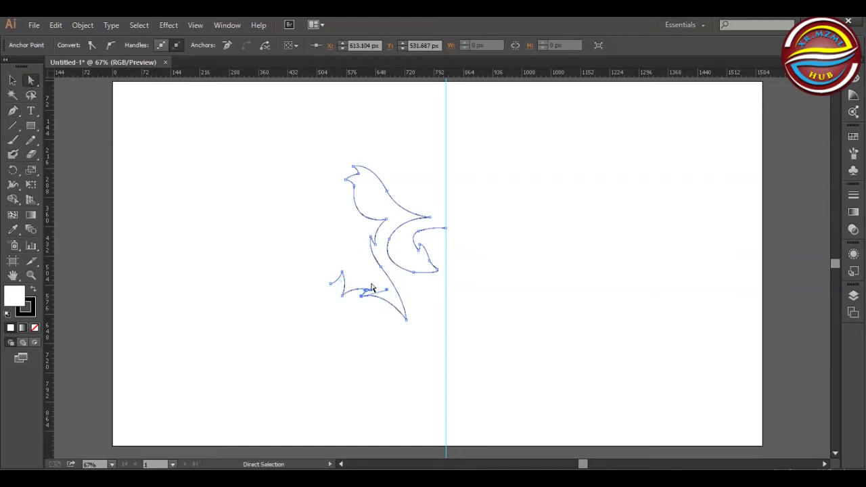
left_click(370, 289, "shift")
left_click(342, 295, "shift")
left_click(342, 272, "shift")
left_click(331, 283, "shift")
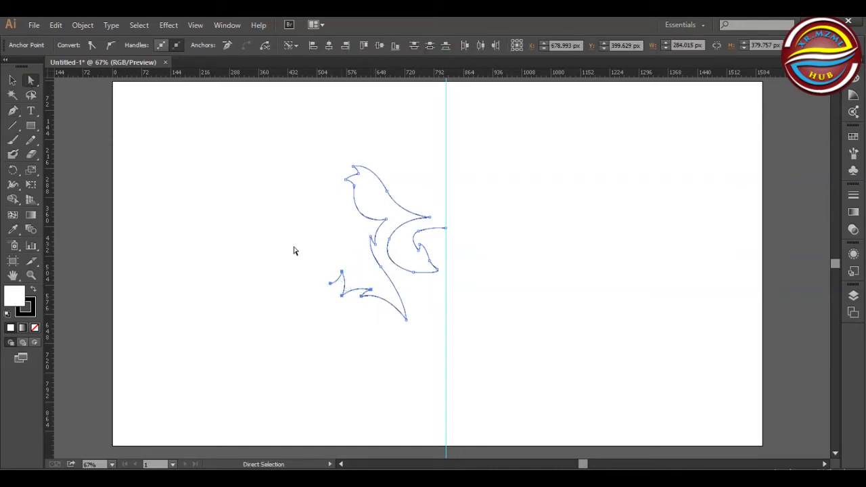
key("Left")
key("Left")
key("Left")
key("Left")
key("Left")
key("Left")
key("Left")
key("Left")
key("Left")
key("Left")
key("Left")
key("Left")
key("Left")
key("Left")
key("Left")
key("Left")
key("Left")
key("Left")
key("Left")
key("Left")
key("Up")
key("Up")
key("Up")
key("Up")
key("Up")
key("Up")
key("Up")
key("Up")
key("Up")
key("Up")
key("Up")
key("Up")
key("Up")
key("Up")
key("Up")
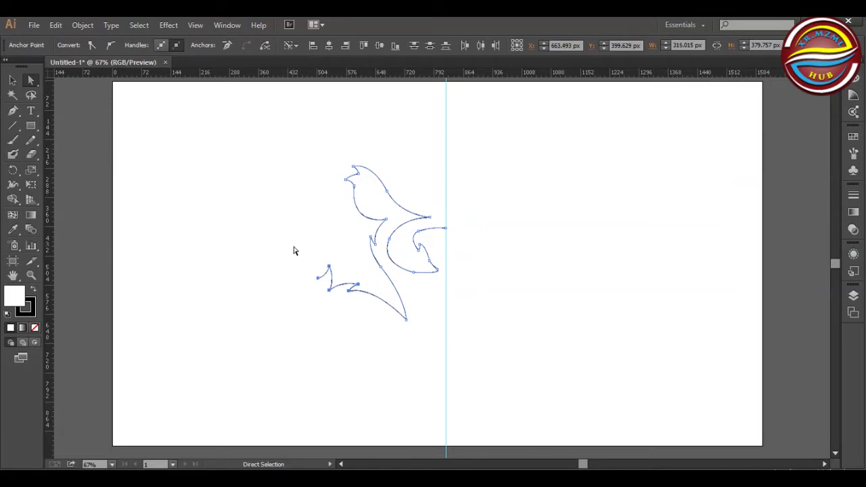
Step: Move the upper tuft's tip anchor to about X 573, Y 217 px and angle its handle upward
left_click(13, 112)
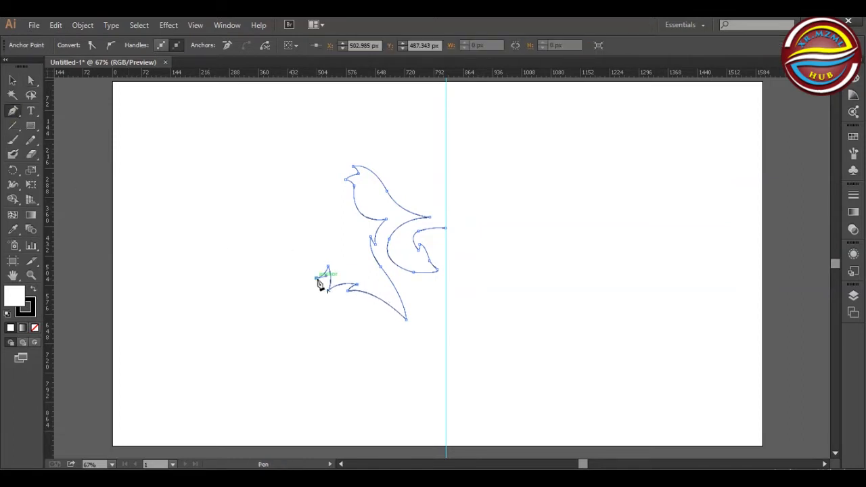
left_click_drag(316, 280, 318, 222)
key("a")
left_click(353, 167)
left_click_drag(366, 163, 365, 153)
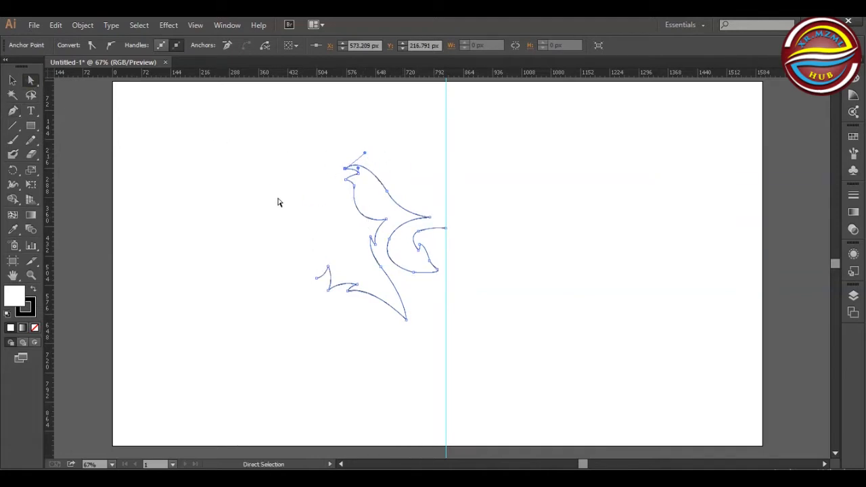
Step: Draw the outer cheek curve upward from the jaw to about X 504, Y 296 px and adjust its end anchors and handle
key("p")
left_click_drag(317, 278, 333, 163)
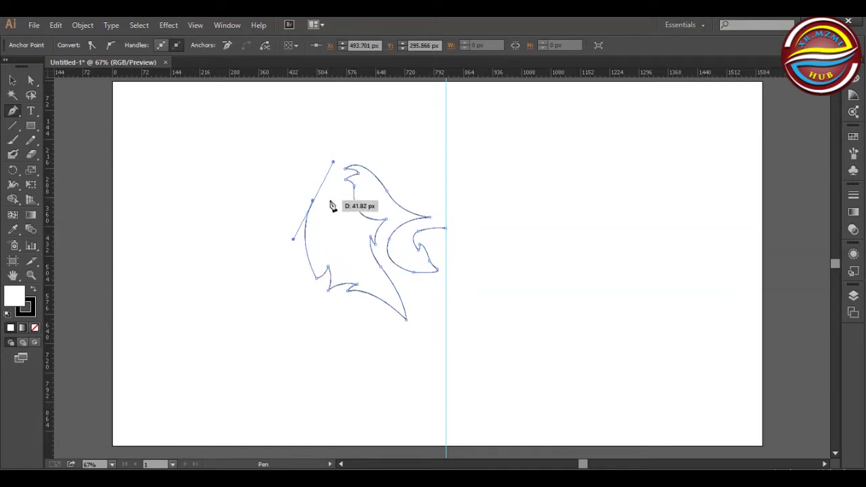
left_click(31, 81)
left_click(332, 180)
left_click(312, 201)
left_click_drag(334, 162, 338, 165)
left_click(12, 110)
left_click(31, 80)
left_click(316, 278)
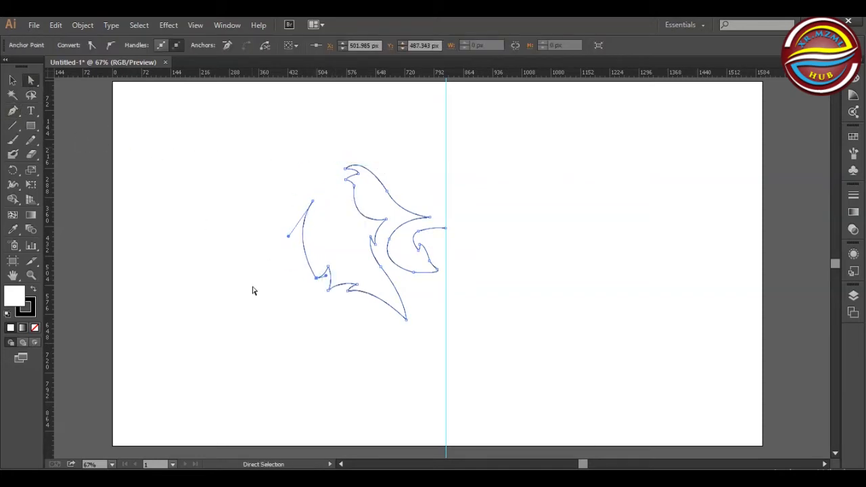
left_click(316, 201)
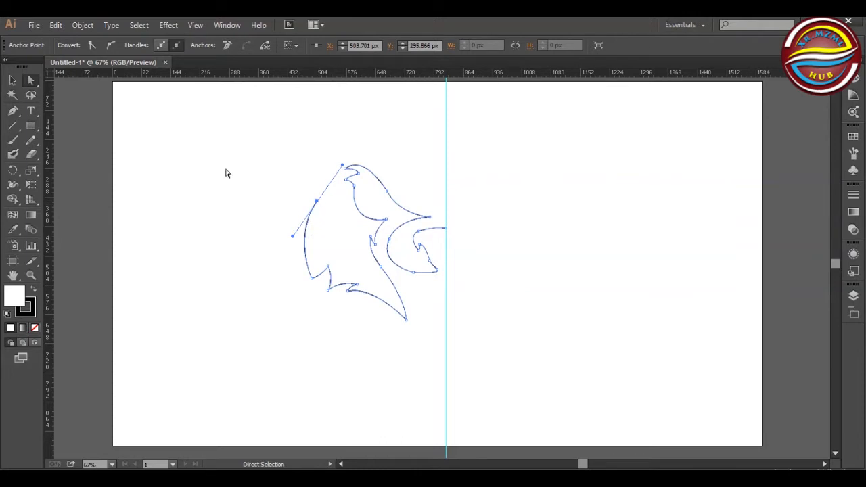
Step: Add an outward-pointing cheek tip and sweep a large arc from it up over the tuft
left_click_drag(343, 168, 274, 221)
key("p")
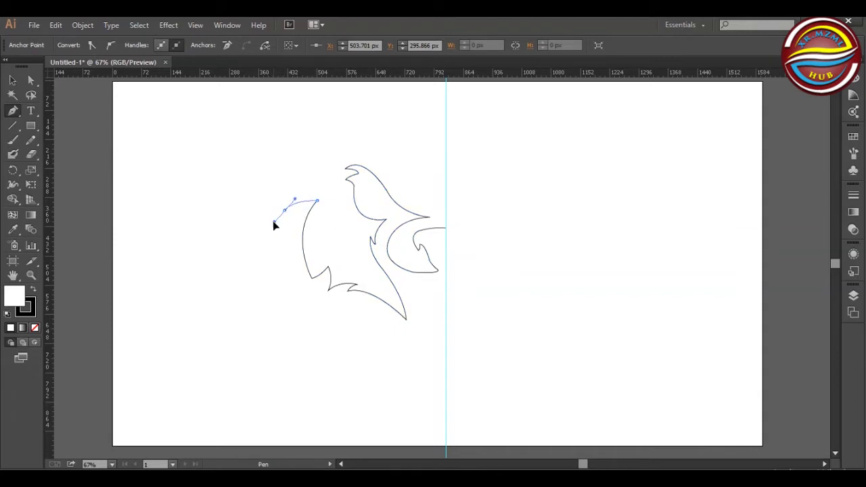
left_click(284, 210)
left_click_drag(364, 145, 441, 140)
left_click(13, 81)
key("a")
left_click(13, 115)
Step: Add a small hooked notch above the end of the large arc, finishing near X 574, Y 111 px
left_click_drag(366, 145, 344, 124)
left_click(344, 134)
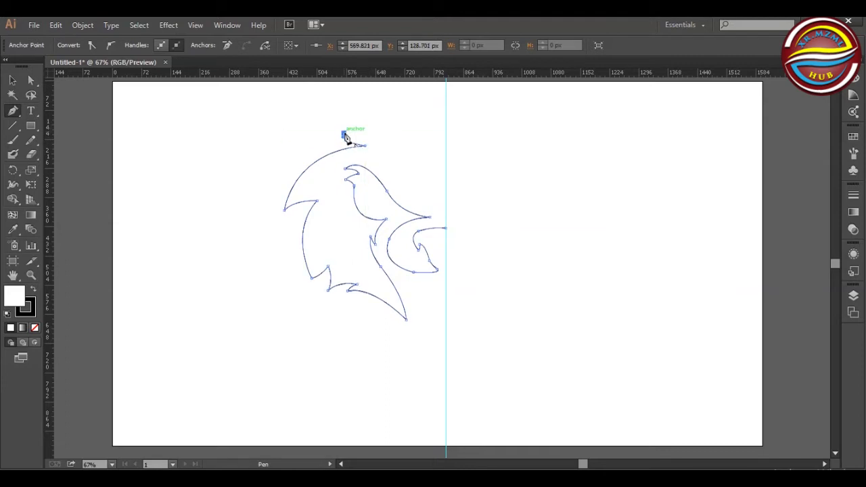
left_click(349, 138)
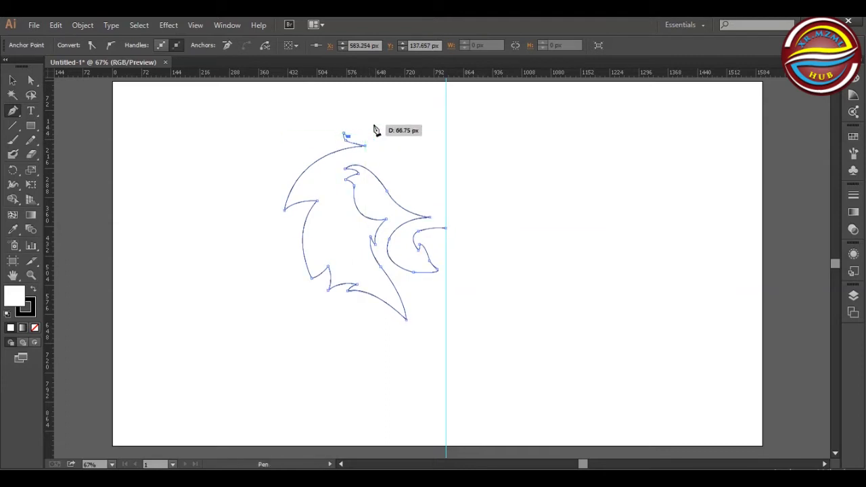
mouse_move(343, 122)
left_mouse_down()
mouse_move(343, 112)
mouse_move(346, 119)
left_mouse_up()
key("ctrl+z")
left_click(346, 126)
Step: Remove the path's fill and lower the notch's end anchor to about X 572, Y 121 px
left_click(34, 328)
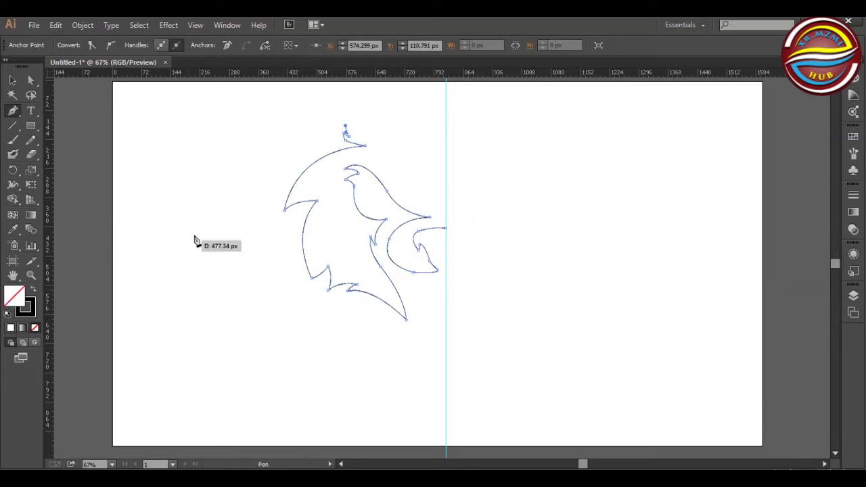
key("ctrl+z")
left_click(35, 328)
left_click(346, 126)
left_click(31, 81)
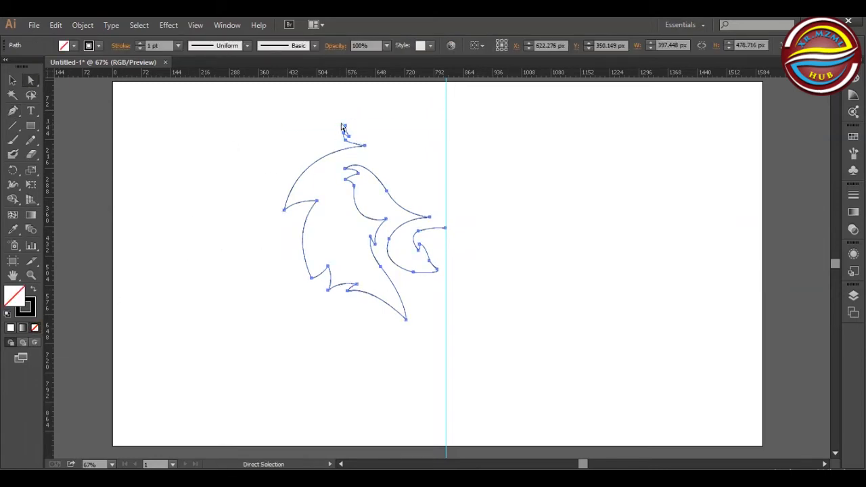
left_click_drag(345, 127, 345, 130)
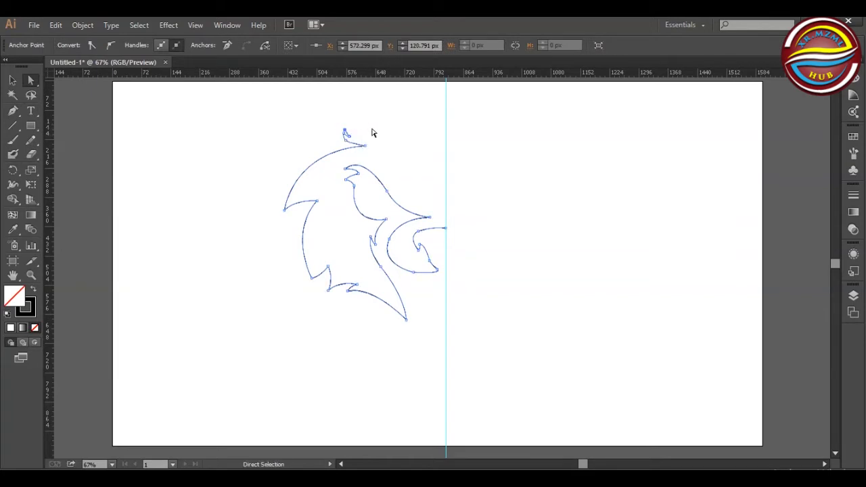
Step: Add an anchor beside the notch near X 604, Y 133 px and curve the inner ear edge up and outward from it
key("p")
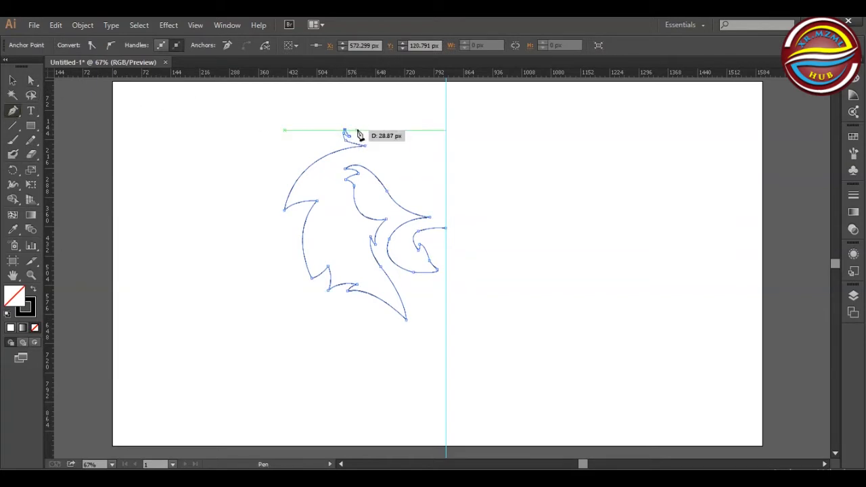
mouse_move(360, 131)
left_mouse_down()
mouse_move(368, 124)
mouse_move(366, 134)
left_mouse_up()
key("ctrl+z")
left_click(357, 134)
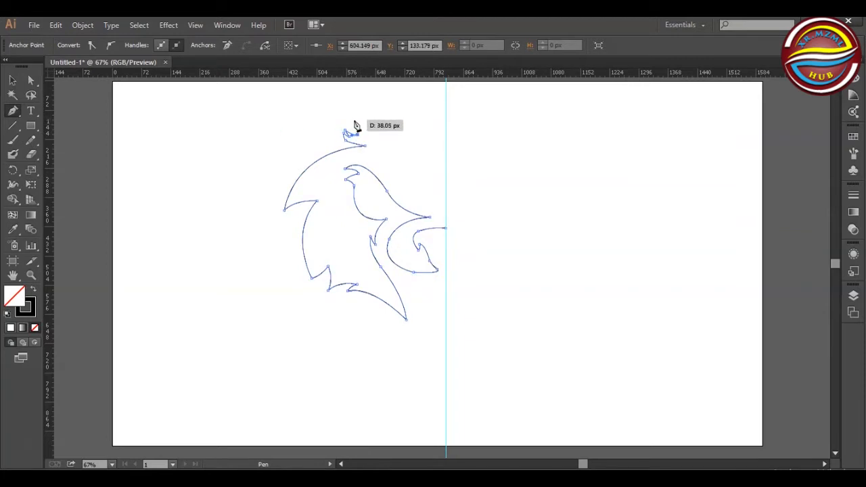
left_click_drag(321, 108, 298, 102)
left_click(321, 108)
Step: Move the whole outline about 100 px down the artboard and pick up its end anchor at the inner ear
left_click_drag(836, 266, 835, 264)
left_click(12, 81)
key("shift+Down")
key("shift+Down")
key("shift+Down")
key("shift+Down")
key("shift+Down")
key("shift+Down")
key("shift+Down")
key("shift+Down")
key("shift+Down")
key("shift+Down")
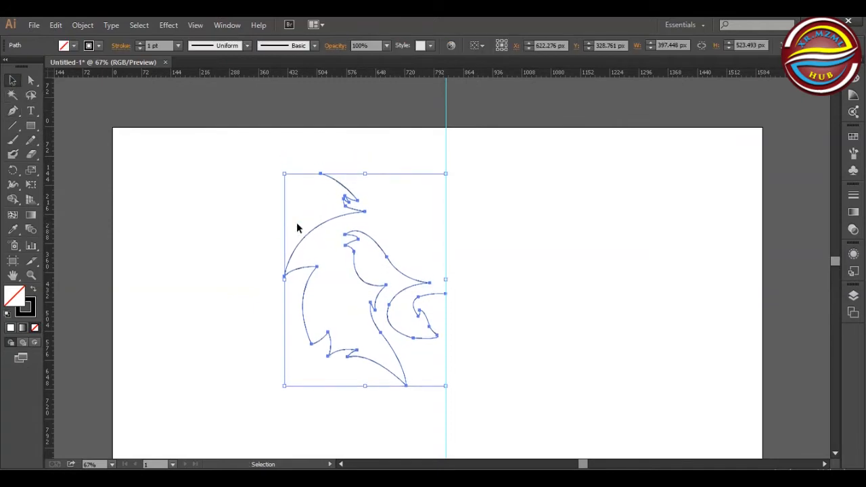
key("p")
left_click(322, 196)
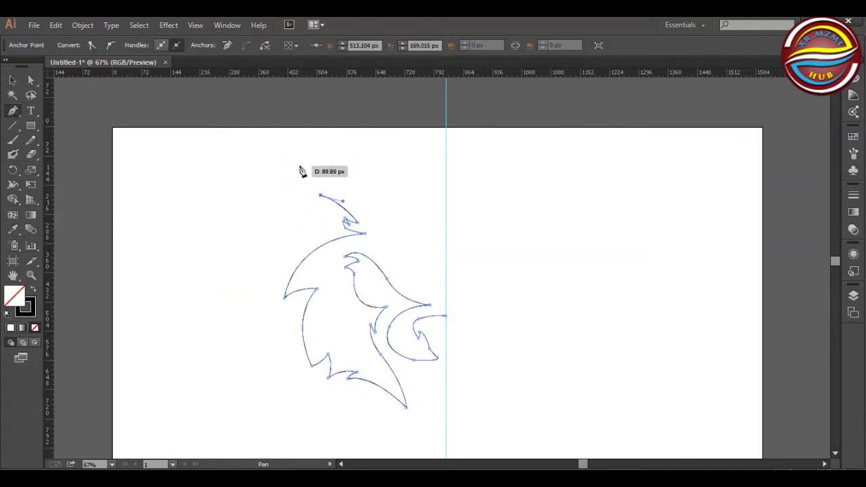
Step: Extend the inner ear edge to a pointed tip and curve it back down to about X 494, Y 217 px
key("a")
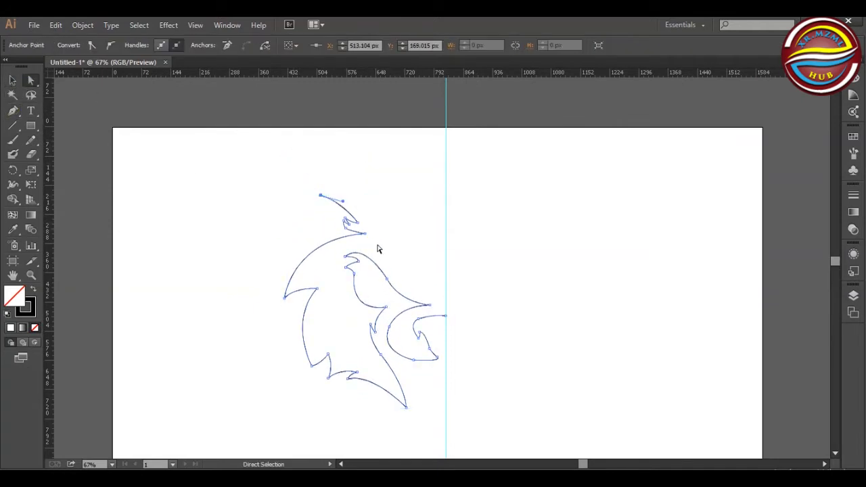
left_click_drag(321, 196, 349, 213)
key("p")
left_click_drag(330, 200, 316, 184)
left_click_drag(312, 214, 318, 232)
Step: Smooth the inner ear edge by adjusting its anchors and handles and clearing the stray point below the tip
left_click(31, 80)
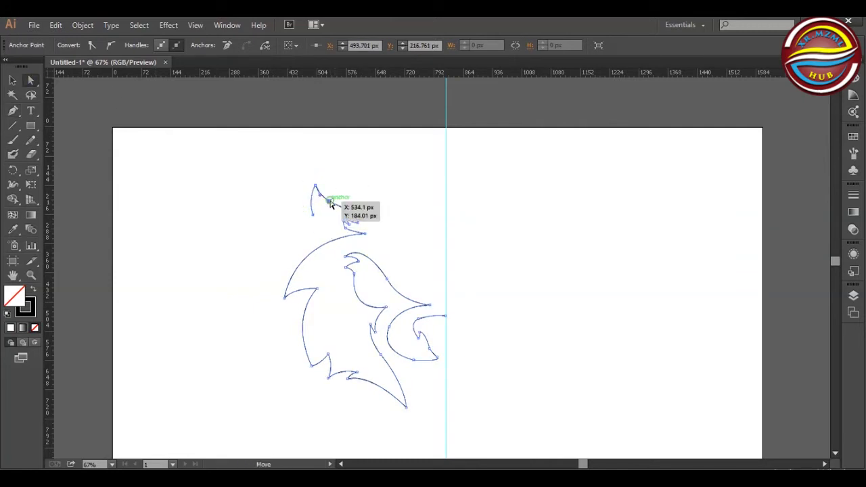
left_click(357, 222)
left_click(349, 203)
left_click_drag(357, 212, 320, 194)
left_click(330, 201)
left_click(342, 196)
Step: Draw the outer ear edge from its lower end up to a sharp tip near X 489, Y 90 px
left_click(13, 110)
left_click(312, 214)
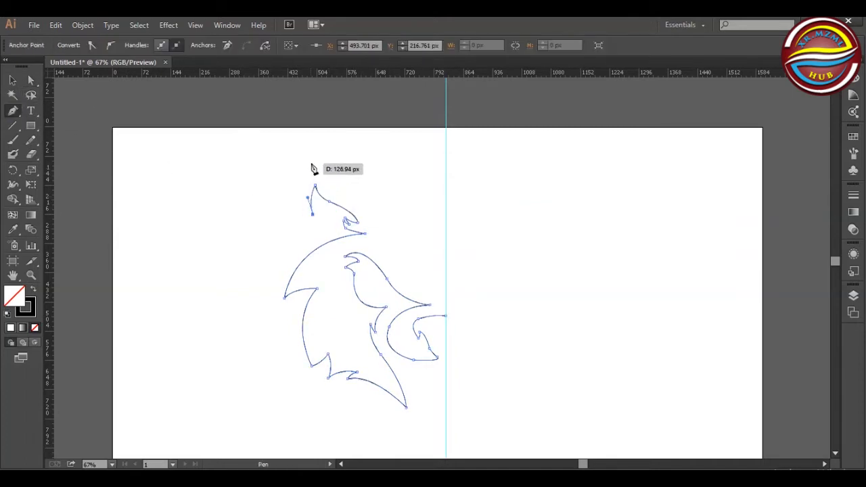
left_click_drag(311, 165, 322, 127)
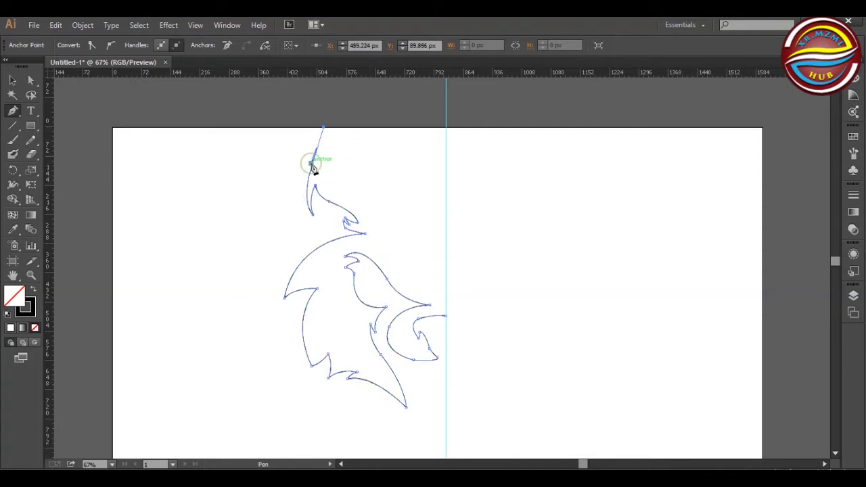
left_click(312, 166)
mouse_move(326, 180)
left_mouse_down()
mouse_move(350, 188)
mouse_move(337, 185)
left_mouse_up()
left_click(379, 224)
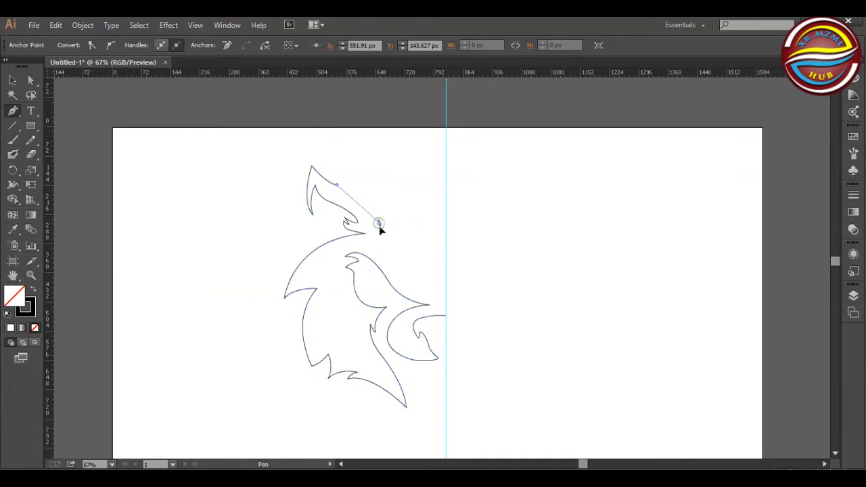
left_click_drag(383, 249, 380, 250)
key("ctrl+z")
left_click_drag(392, 220, 394, 246)
left_click(393, 222)
key("ctrl+z")
key("ctrl+z")
key("ctrl+z")
left_click(30, 81)
key("ctrl+z")
Step: Place the outer ear tip slightly higher and curve the ear's upper edge down from it toward the forehead
left_click(12, 110)
left_click(312, 159)
left_click_drag(344, 197, 339, 182)
left_click_drag(397, 221, 408, 260)
Step: Refine the handles along the ear's upper edge and make its end anchor near X 698, Y 233 px a corner for continuing the path
key("a")
left_click(338, 180)
left_click_drag(324, 180, 322, 178)
mouse_move(385, 182)
left_mouse_down()
mouse_move(375, 188)
mouse_move(392, 188)
left_mouse_up()
left_click_drag(324, 174, 318, 170)
left_click(270, 166)
left_click(12, 110)
left_click(395, 221)
left_click(335, 179)
mouse_move(320, 177)
left_mouse_down()
mouse_move(315, 188)
mouse_move(316, 175)
left_mouse_up()
left_click(396, 222)
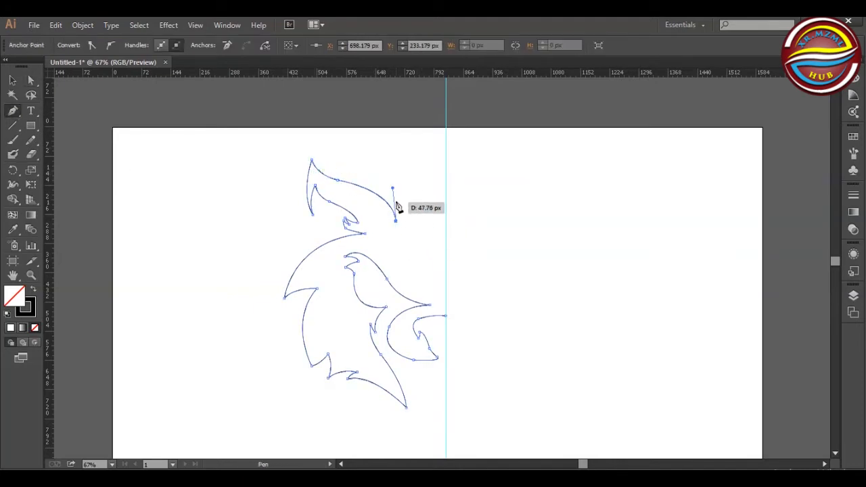
Step: Draw two pointed forehead tufts with tips near X 695, Y 168 px and X 774, Y 172 px, ending on the guide near Y 220 px
left_click_drag(389, 180, 391, 184)
left_click(395, 195)
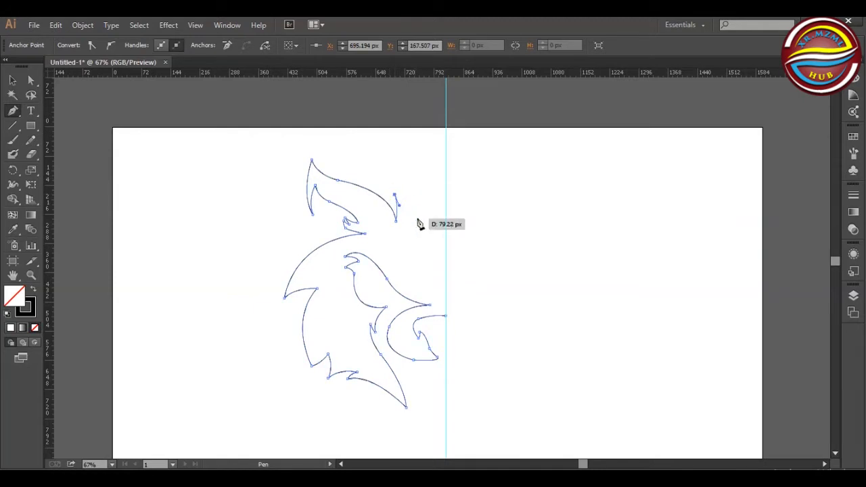
left_click_drag(413, 215, 425, 185)
left_click(426, 196)
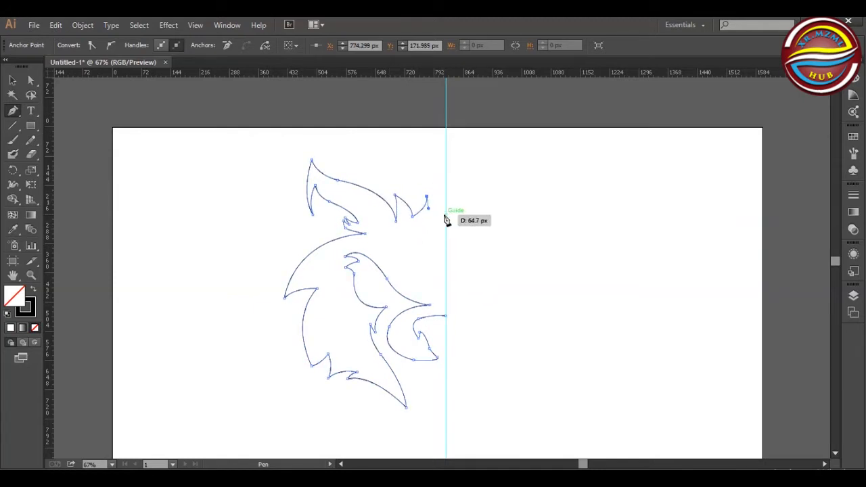
left_click_drag(446, 215, 451, 226)
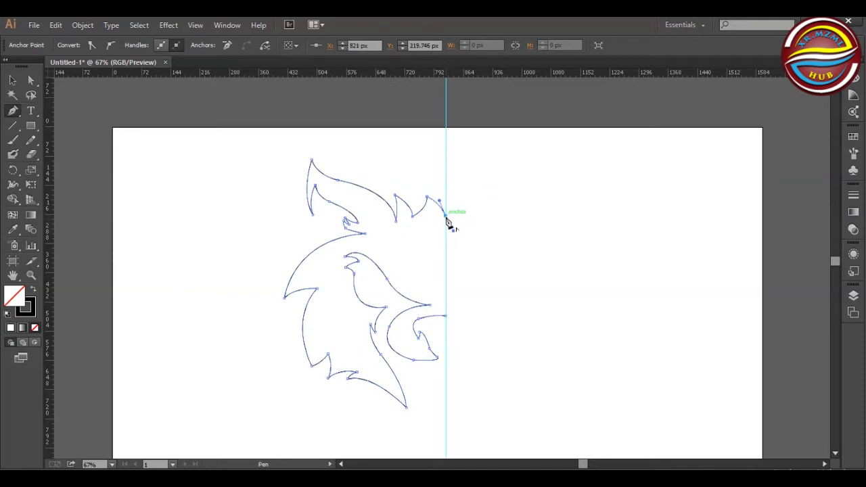
Step: Reshape the forehead tufts, moving the notch between them to about X 749, Y 221 px and the end anchor to about X 820, Y 229 px
left_click(30, 80)
left_click(413, 218)
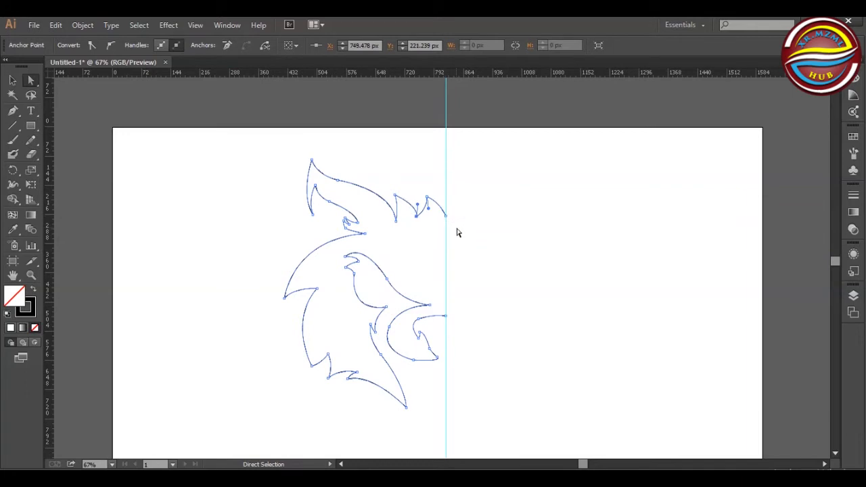
left_click_drag(393, 193, 410, 198)
left_click(417, 215)
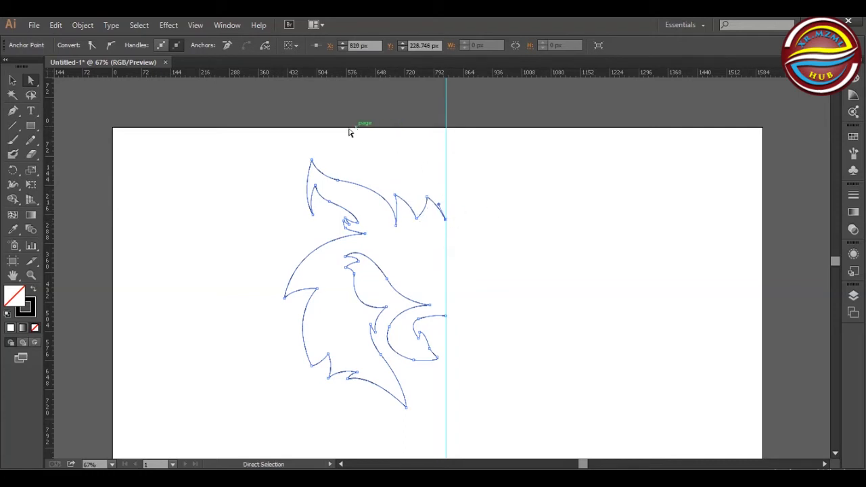
Step: Move the anchors of the ear and forehead tufts up together to make the head taller
left_click_drag(277, 153, 462, 243)
key("Up")
key("Up")
key("Up")
key("Up")
key("Up")
key("Up")
key("Up")
key("Up")
key("Up")
key("Up")
key("Up")
key("Up")
key("Up")
key("Up")
key("Up")
key("Up")
key("Up")
key("Up")
key("Up")
key("Up")
key("Up")
key("Up")
key("Up")
key("Up")
key("Up")
key("Up")
key("Up")
key("Up")
key("Up")
key("Up")
key("Up")
key("Up")
key("Up")
left_click(269, 213)
Step: Make a mirrored copy of the half outline and move it right until its inner edge meets the original at the guide
left_click(14, 80)
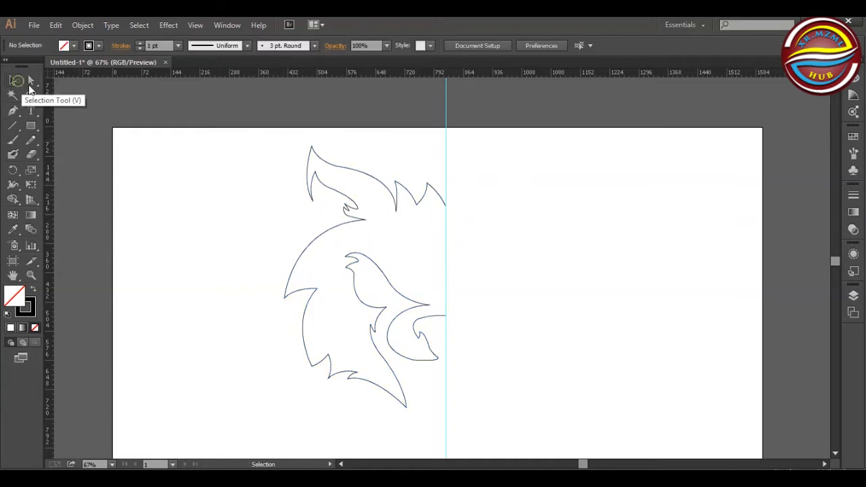
right_click(346, 197)
mouse_move(377, 354)
left_click(496, 396)
left_click(665, 263)
key("shift+Right")
key("shift+Right")
key("shift+Right")
key("shift+Right")
key("shift+Right")
key("shift+Right")
key("shift+Right")
key("shift+Right")
key("shift+Right")
key("shift+Right")
key("shift+Right")
key("shift+Right")
key("shift+Right")
key("shift+Right")
key("shift+Right")
key("shift+Right")
key("shift+Right")
key("shift+Right")
key("shift+Right")
key("shift+Right")
key("shift+Left")
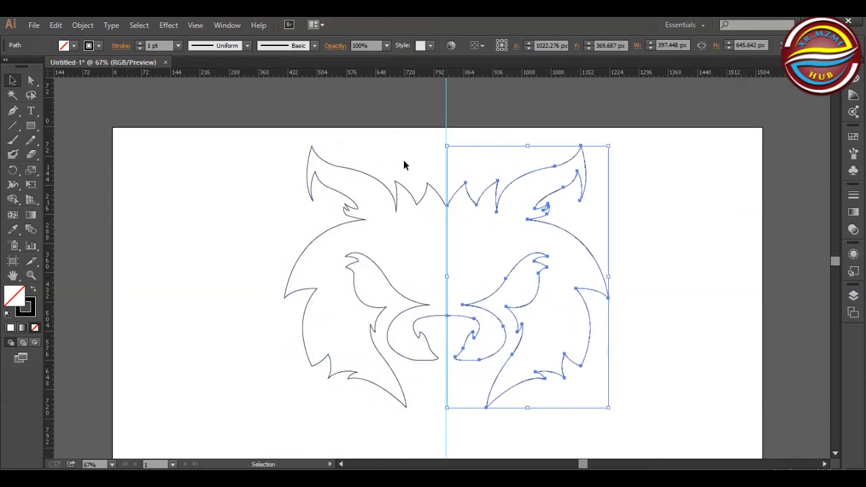
left_click(161, 164)
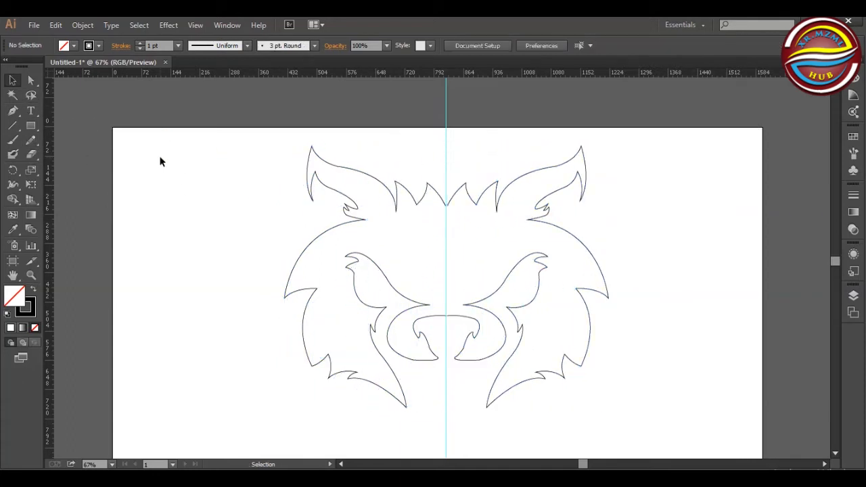
Step: Join the two halves at the centre of the forehead and at the top of the nose
left_click_drag(435, 217, 452, 201)
right_click(449, 206)
left_click(483, 289)
left_click(453, 298)
right_click(448, 207)
left_click(483, 276)
left_click_drag(442, 309, 451, 325)
right_click(450, 326)
left_click(475, 397)
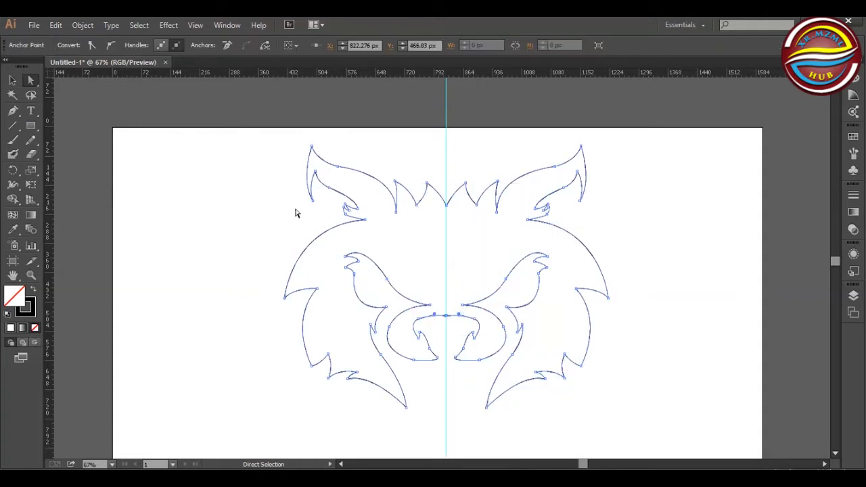
left_click(287, 210)
Step: Scale the whole head down to about 410 px wide and move it near the artboard's upper edge
left_click(12, 80)
key("ctrl+a")
left_click_drag(608, 407, 530, 344)
left_click_drag(332, 203, 555, 343)
left_click_drag(449, 232, 448, 160)
left_click(431, 266)
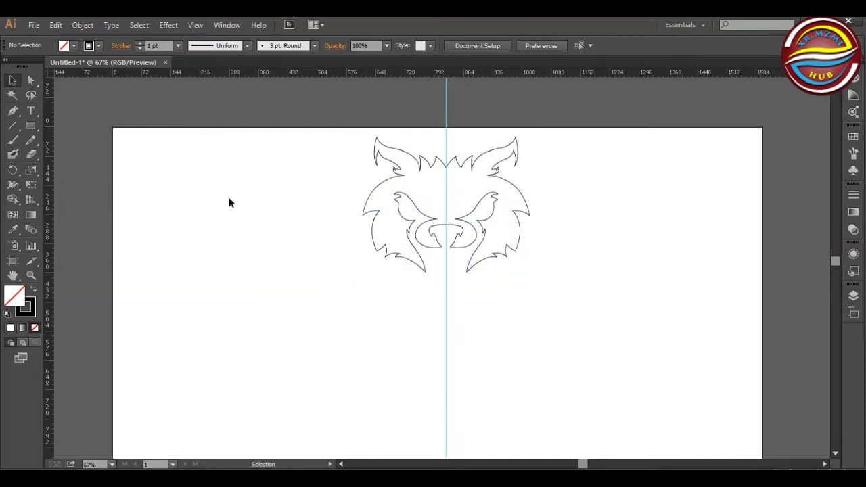
Step: Lengthen both lower cheek points by moving their tip anchors down evenly
key("a")
key("ctrl+a")
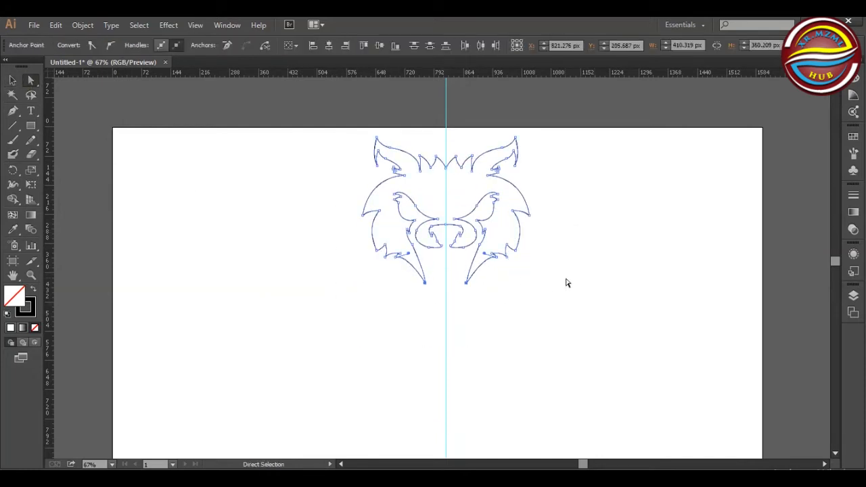
left_click(427, 285)
left_click(467, 284)
left_click(511, 292)
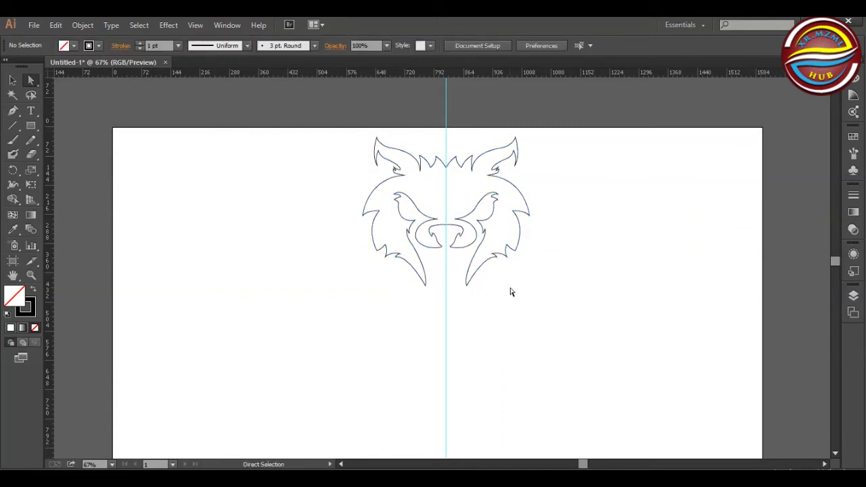
left_click(407, 230)
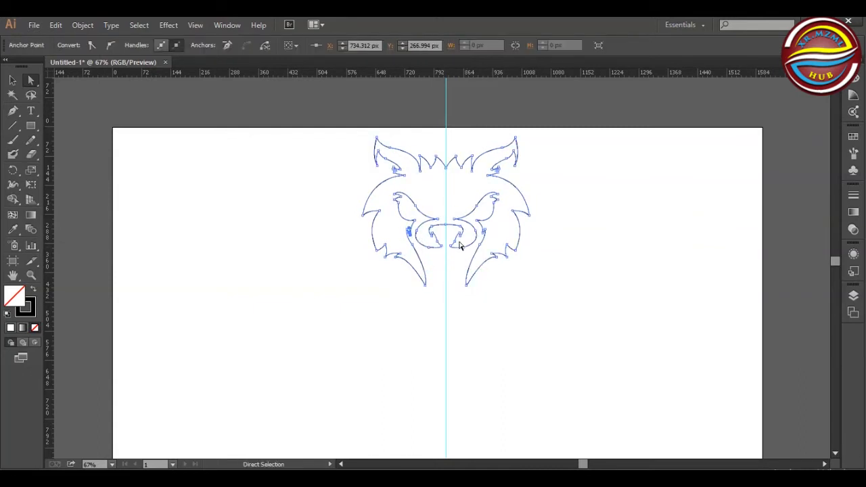
left_click(437, 271)
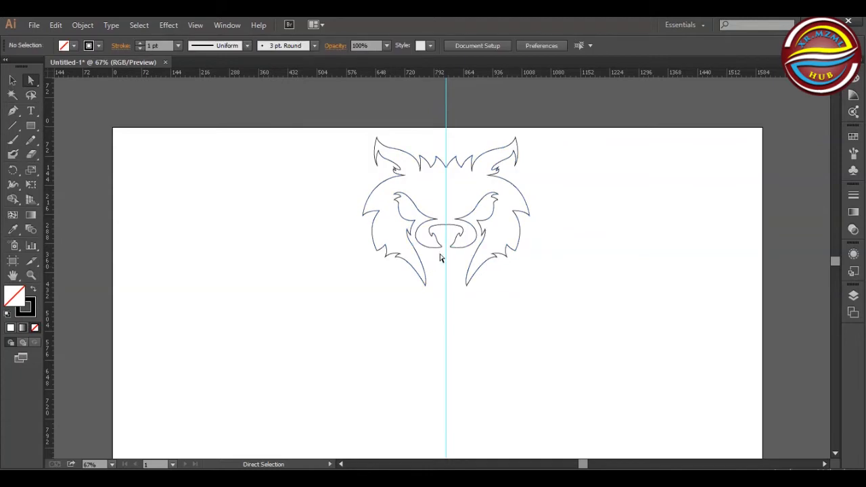
Step: Enlarge the whole head to about 637 px wide and move it down, keeping it centred on the guide
left_click(13, 81)
key("ctrl+a")
left_click_drag(530, 286, 575, 327)
left_click_drag(557, 269, 557, 346)
left_click(630, 239)
Step: Move the anchors of both ears and all forehead tufts up slightly
left_click(12, 111)
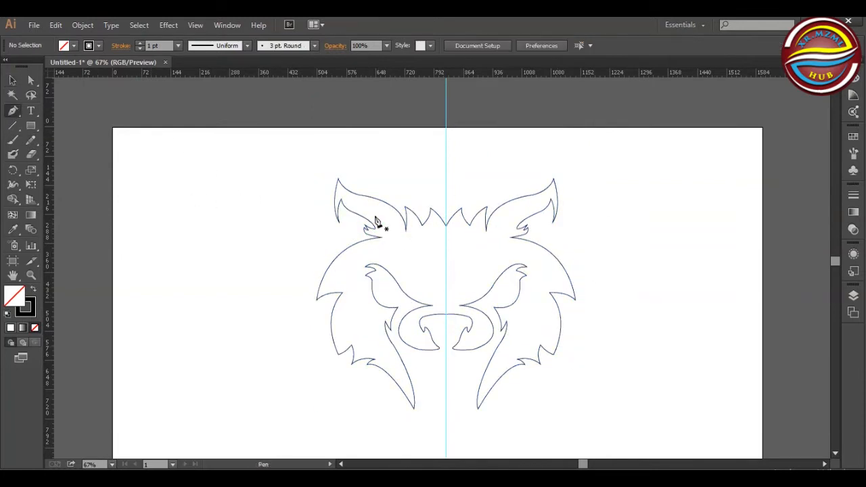
key("a")
left_click_drag(289, 159, 586, 236)
key("Up")
key("Up")
key("Up")
key("Up")
key("Up")
key("Up")
key("Up")
key("Up")
key("Up")
key("Up")
key("Up")
key("Up")
key("Up")
left_click(267, 236)
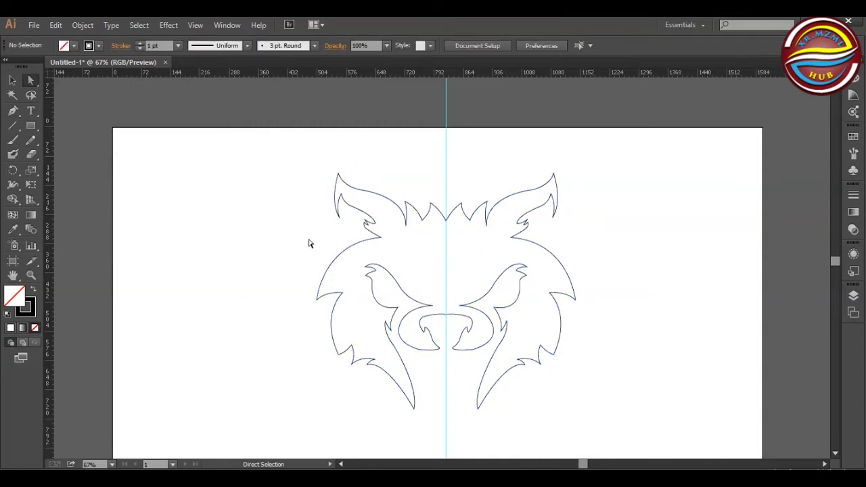
Step: Make both ears taller by moving their outer tips, inner tips and upper-edge anchors up together
left_click_drag(310, 155, 589, 194)
key("Up")
key("Up")
key("Up")
key("Up")
key("Up")
key("Up")
key("Up")
key("Up")
key("Up")
key("Up")
key("Up")
key("Up")
key("Up")
key("Up")
key("Up")
key("Up")
key("Up")
key("Up")
key("Up")
key("Up")
key("Up")
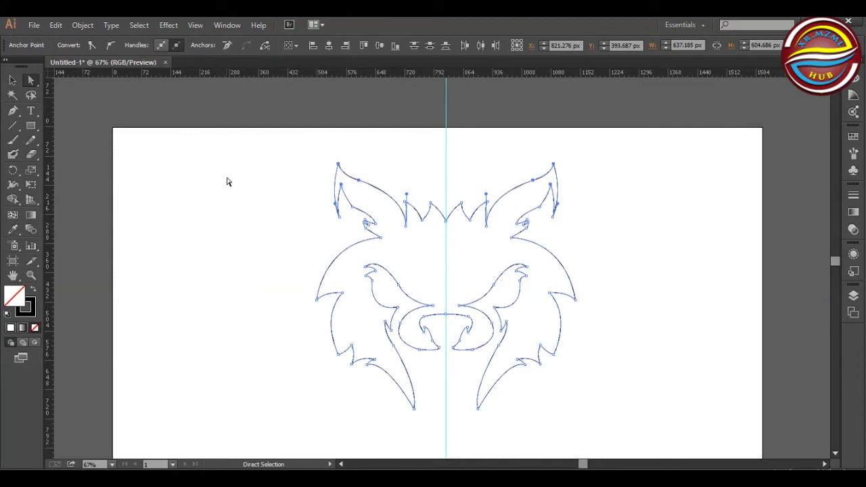
Step: Adjust the upper handles of the inner ear curves on both ears
left_click(352, 206)
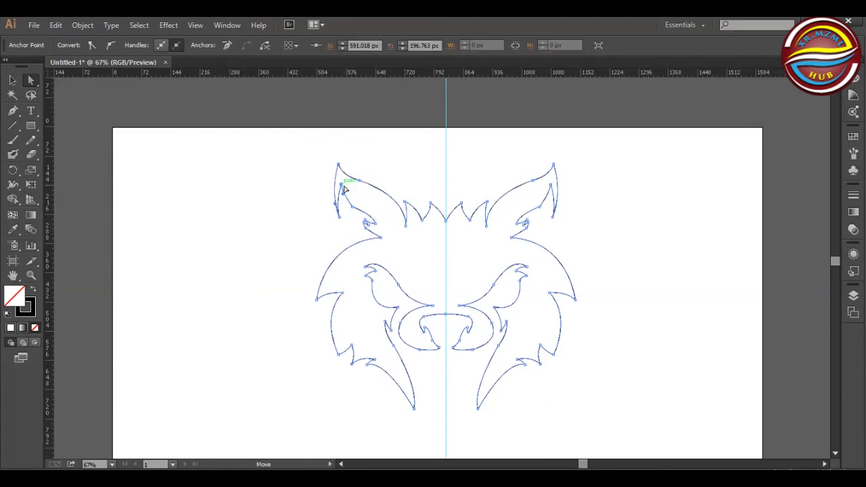
mouse_move(343, 193)
left_mouse_down()
mouse_move(348, 189)
mouse_move(343, 202)
left_mouse_up()
left_click(336, 222)
left_click(540, 206)
left_click_drag(550, 195, 547, 201)
left_click(592, 206)
left_click_drag(368, 184, 358, 187)
key("ctrl+z")
key("ctrl+z")
key("ctrl+z")
key("ctrl+z")
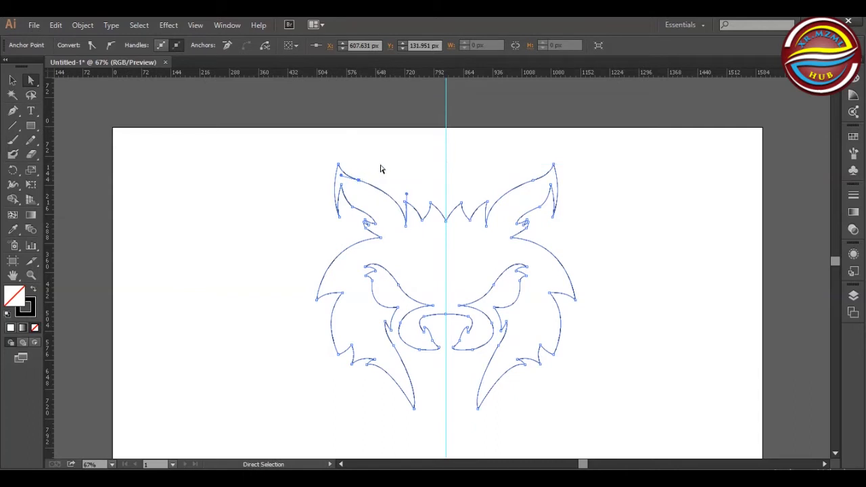
Step: Lower the anchor on the left ear's upper edge to about X 608, Y 135 px
left_click_drag(360, 181, 359, 184)
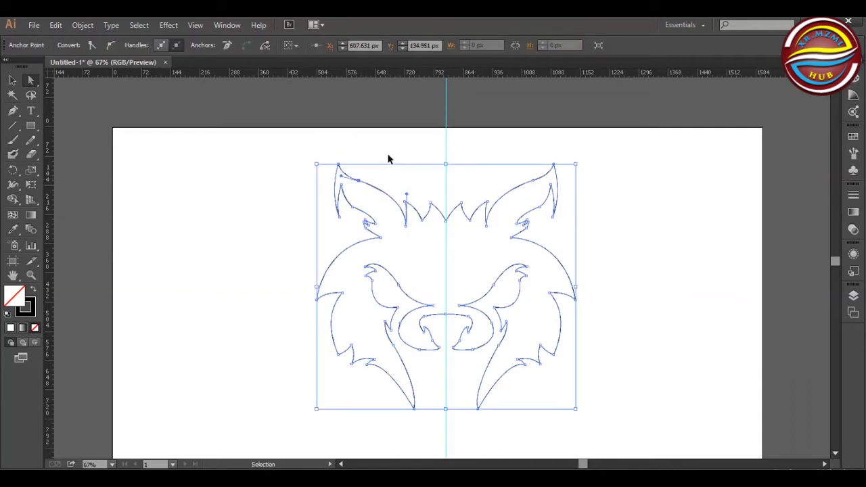
left_click(388, 160)
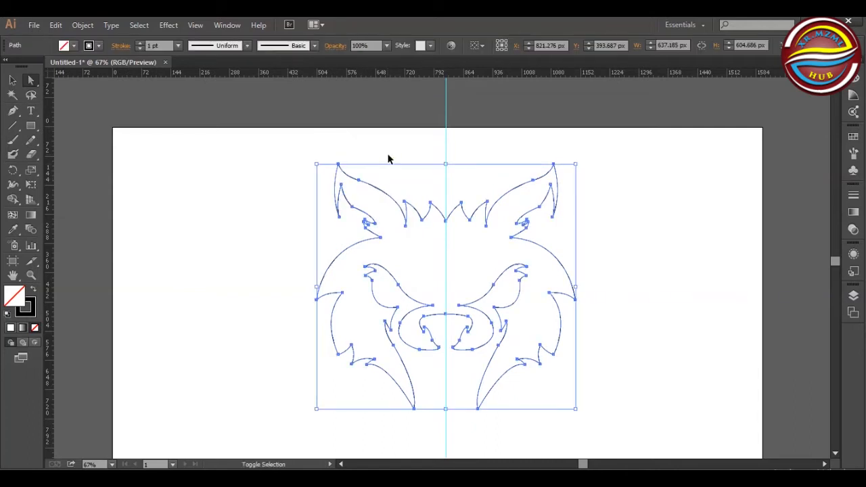
Step: Adjust the anchors and handles of the lower inner ear curves on both ears
left_click(351, 206)
left_click_drag(376, 213, 343, 210)
left_click(337, 222)
left_click(378, 216)
left_click(347, 222)
left_click(540, 207)
left_click_drag(550, 205, 553, 207)
left_click(567, 240)
left_click(353, 207)
left_click(346, 239)
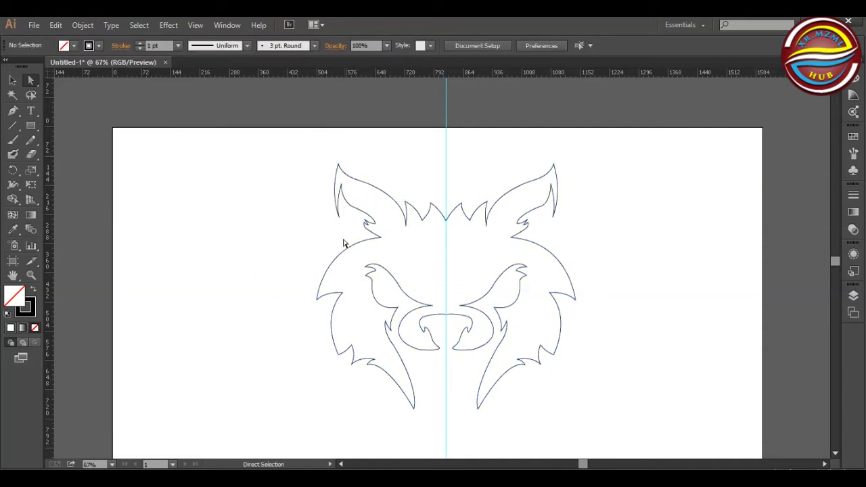
Step: Draw the left half of a V-shaped forehead mark from the centre guide, about 78 px wide and 109 px high
key("p")
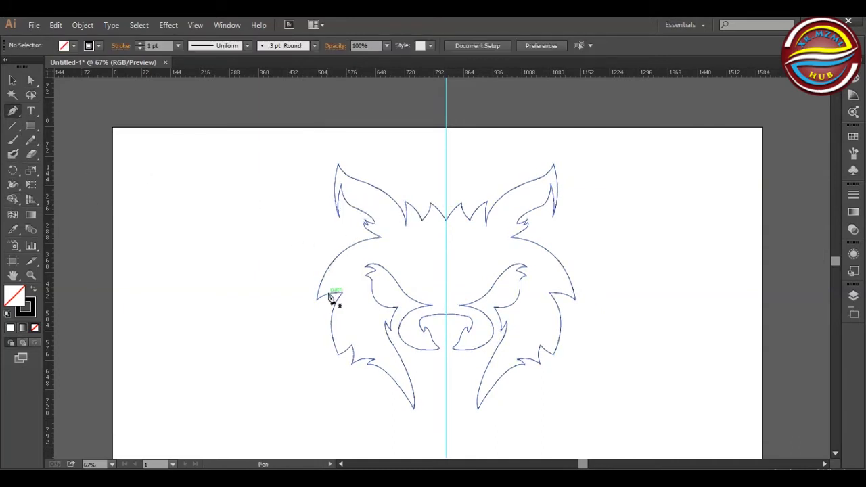
left_click(445, 287)
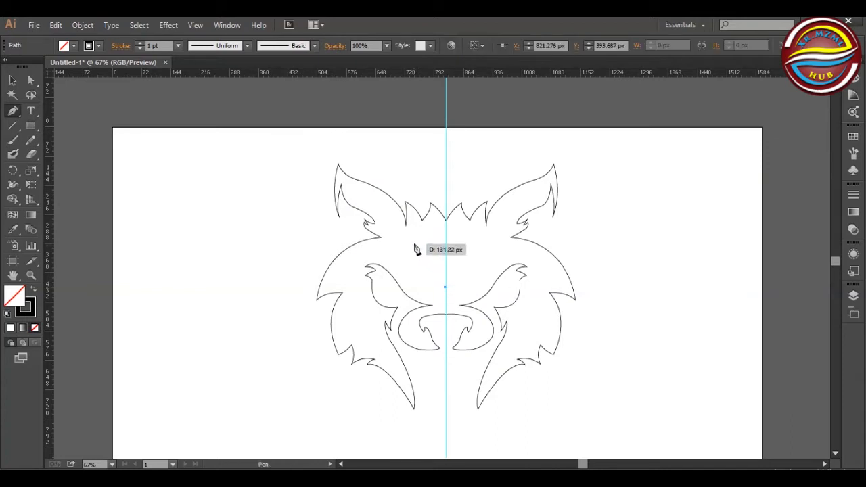
left_click_drag(414, 242, 447, 254)
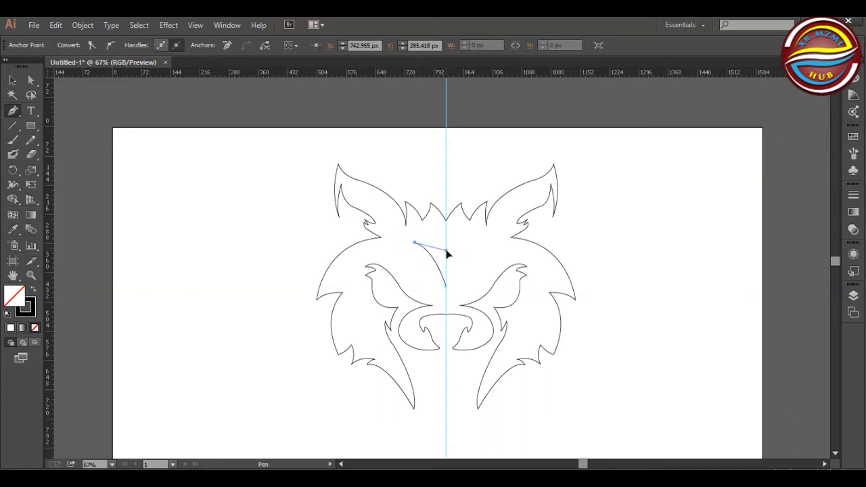
Step: Reflect a copy of the half forehead mark and move it against the centre guide to form the opposite side
key("v")
right_click(435, 262)
left_click(580, 459)
left_click(668, 259)
key("Right")
Step: Average and join the two halves of the forehead mark at their upper and lower centre anchors
left_click(31, 79)
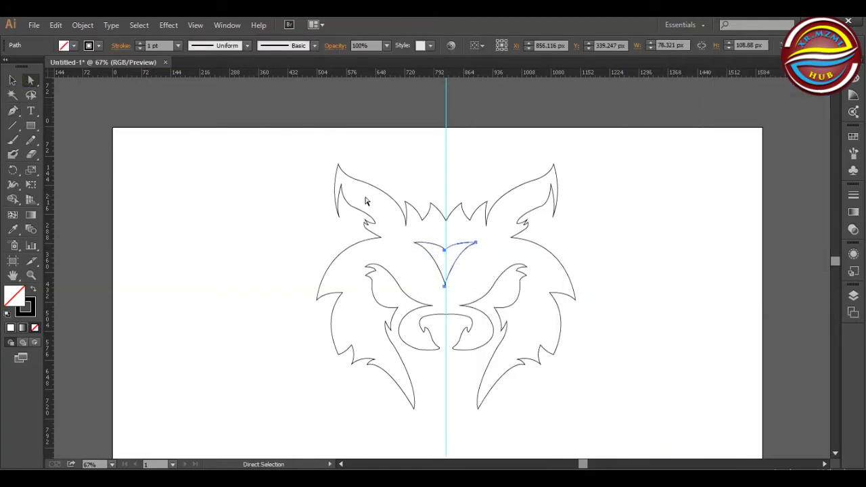
right_click(446, 250)
left_click_drag(435, 241, 452, 295)
left_click(489, 334)
key("Return")
right_click(445, 249)
left_click(474, 320)
right_click(445, 287)
left_click(481, 384)
key("Return")
right_click(447, 288)
left_click(474, 358)
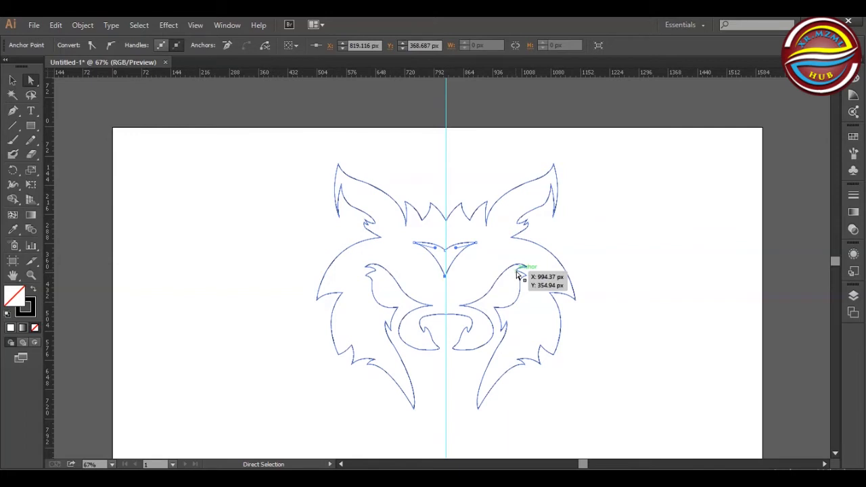
Step: Move the joined forehead mark slightly down and centre it on the guide at about X 821 px
key("v")
key("Down")
key("Down")
key("Down")
key("Down")
key("Down")
key("Down")
key("Down")
key("Down")
key("Down")
key("Down")
key("Down")
key("Down")
key("Down")
key("Down")
key("Down")
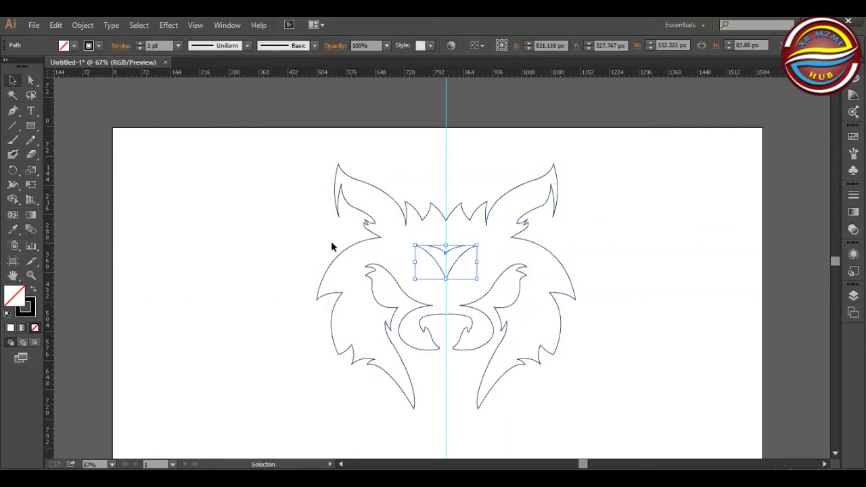
left_click(316, 233)
Step: Raise the inner corner anchors of both eyes slightly and adjust their handles for matching lower brow curves
key("a")
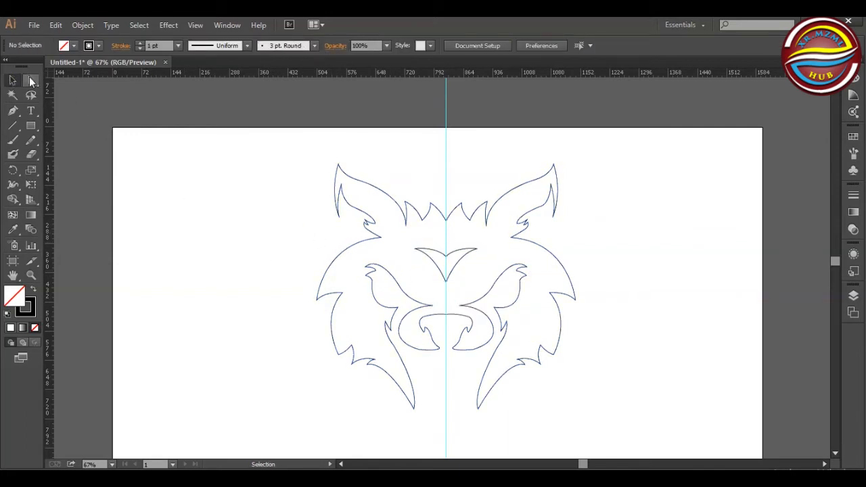
left_click(433, 304)
key("ctrl+z")
key("ctrl+z")
left_click(433, 304)
left_click(458, 305, "shift")
left_click_drag(483, 305, 478, 298)
left_click_drag(409, 305, 414, 300)
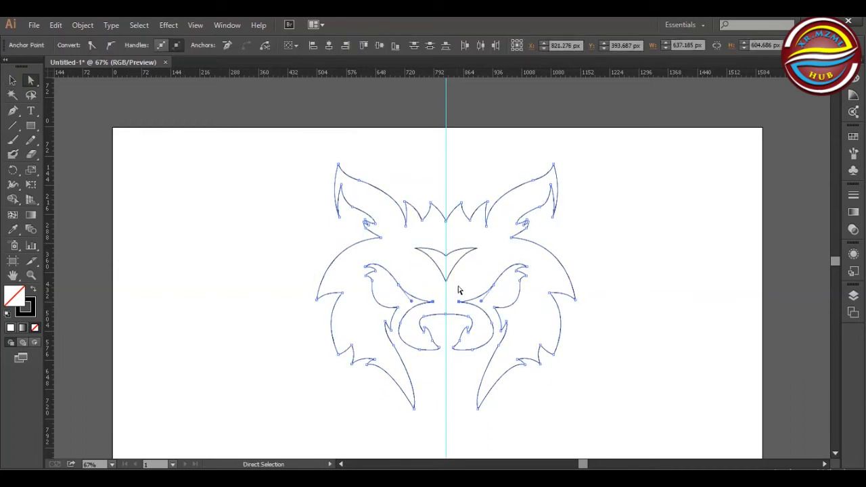
left_click(460, 291)
Step: Draw a closed, pointed fur shape across the left cheek, from the eye's outer edge to the lower cheek tip
left_click(14, 111)
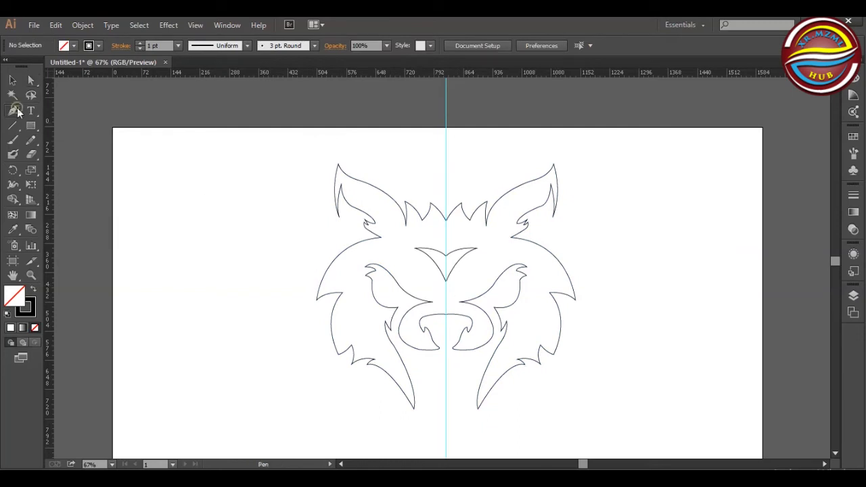
left_click_drag(336, 358, 380, 299)
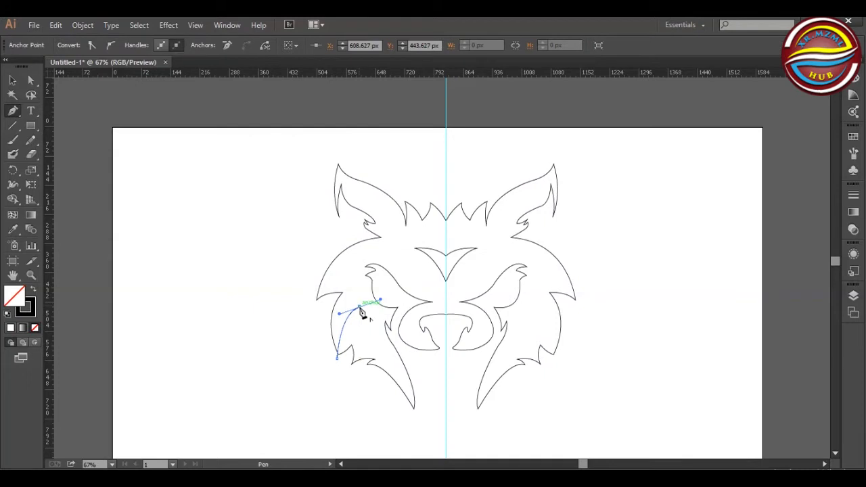
left_click(344, 307)
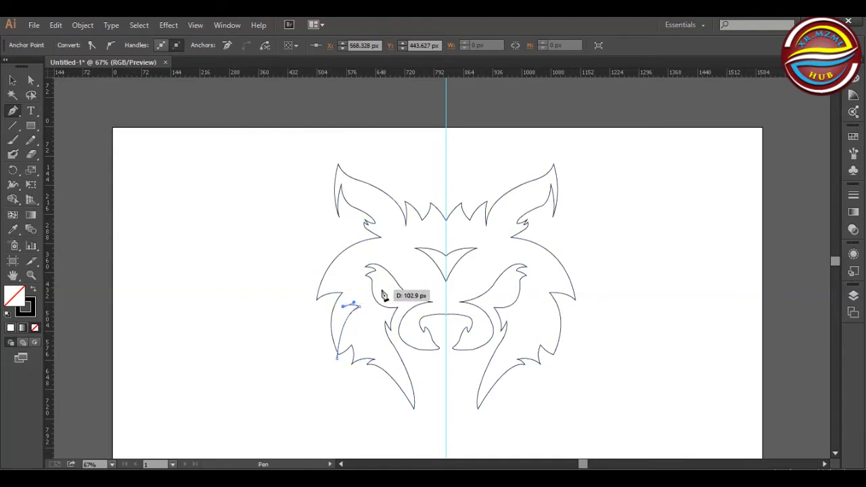
left_click_drag(384, 298, 399, 305)
left_click(384, 298)
left_click(378, 269)
left_click_drag(315, 320, 303, 338)
left_click(328, 299)
left_click(316, 344)
left_click(336, 357)
key("v")
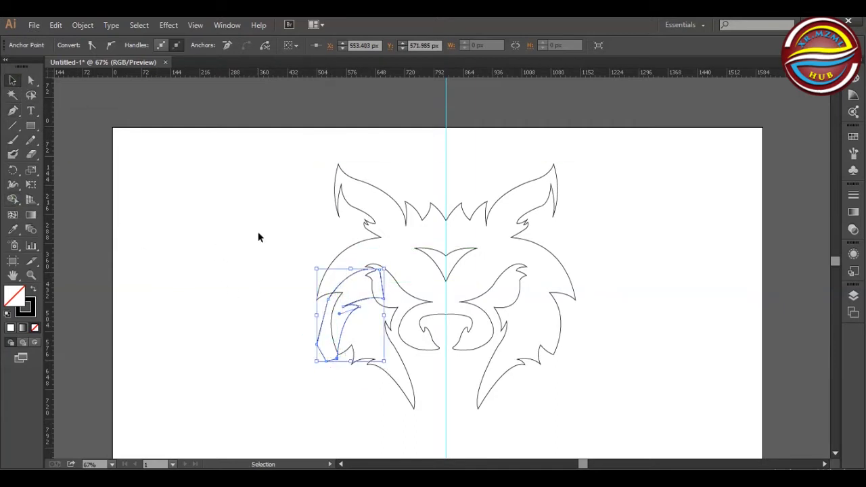
Step: Trim the parts of the left cheek fur shape that extend outside the face outline with Shape Builder
key("ctrl+a")
key("shift+m")
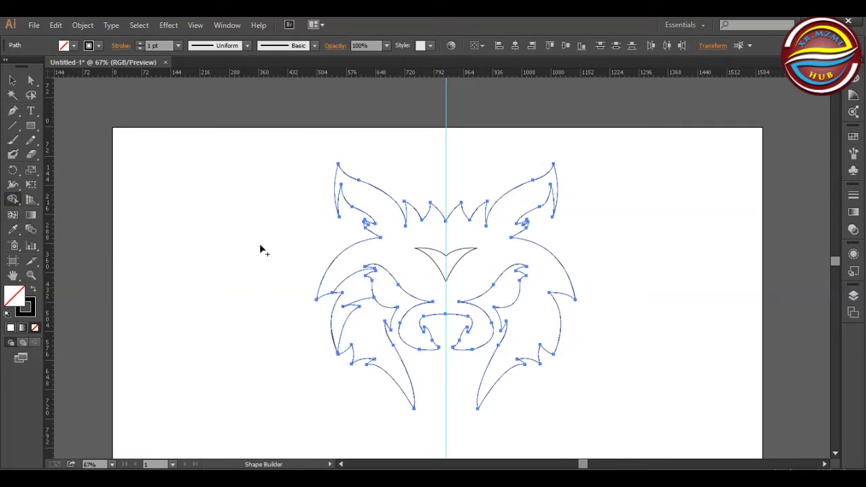
key("v")
left_click(201, 248)
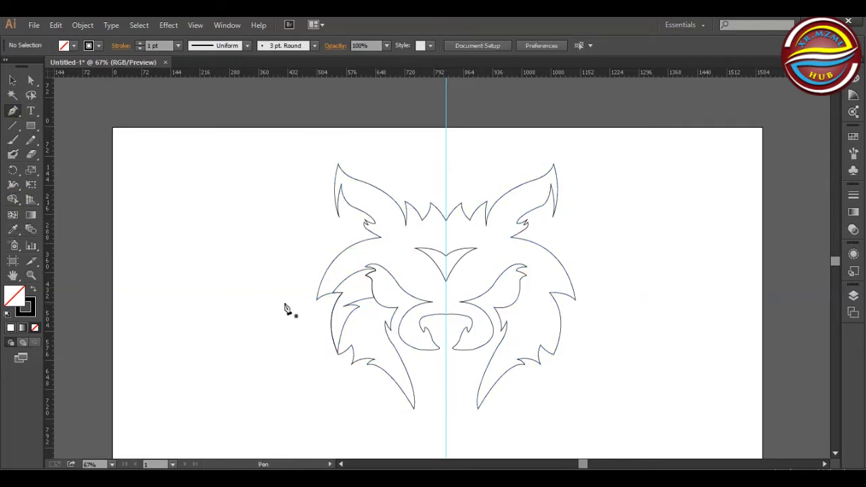
Step: Reflect a copy of the left cheek fur shape onto the right cheek at about X 1051 px
right_click(350, 322)
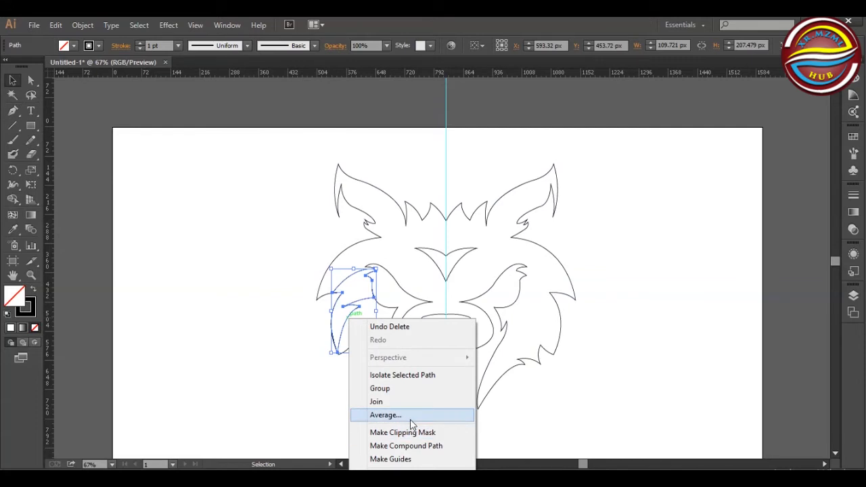
left_click(357, 272)
right_click(357, 274)
mouse_move(400, 429)
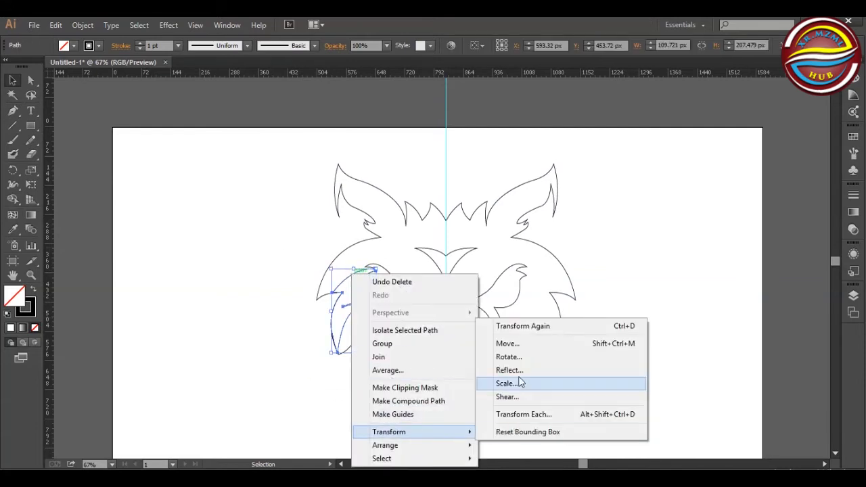
left_click(499, 429)
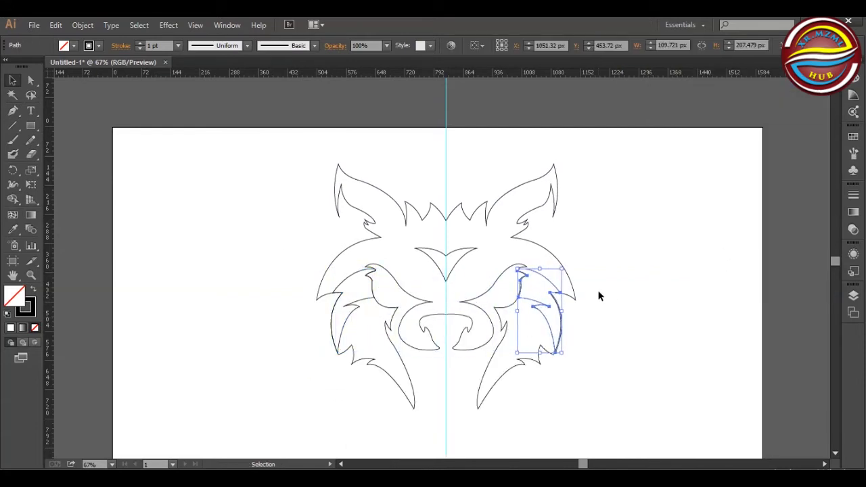
left_click(589, 252)
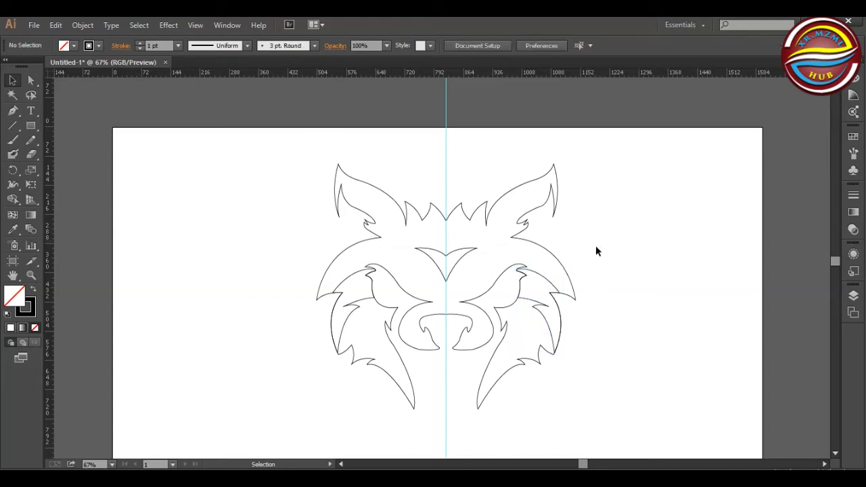
Step: Draw a closed shape over the left upper cheek's outer edge, with its inner side curving parallel to the outline
left_click(13, 110)
left_click(324, 295)
left_click_drag(359, 237, 414, 226)
key("ctrl+z")
left_click(372, 239)
left_click(295, 247)
left_click(285, 325)
left_click(322, 319)
left_click(324, 295)
Step: Remove the part of the new shape outside the left cheek with Shape Builder, leaving a thin crescent
left_click(13, 199)
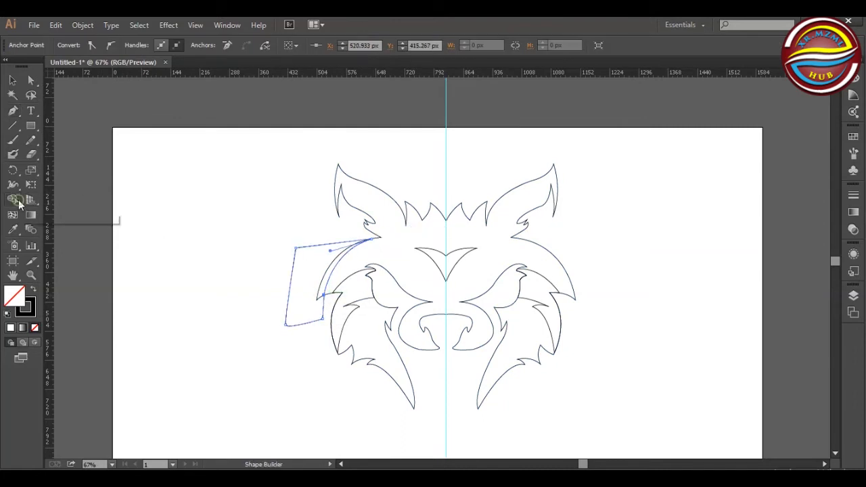
key("ctrl+a")
left_click(288, 284, "alt")
Step: Reflect a copy of the left cheek crescent and move it onto the right cheek's outer edge at about X 1071 px
key("v")
left_click(332, 277)
right_click(337, 277)
mouse_move(435, 440)
left_click(494, 373)
left_click(651, 266)
key("shift+Right")
key("shift+Right")
key("shift+Right")
key("shift+Right")
key("shift+Right")
key("shift+Right")
key("shift+Right")
key("shift+Right")
key("shift+Right")
key("shift+Right")
key("shift+Right")
key("shift+Right")
key("shift+Right")
key("shift+Right")
key("shift+Right")
key("shift+Right")
key("shift+Right")
key("shift+Right")
key("shift+Right")
key("shift+Right")
key("shift+Left")
key("shift+Left")
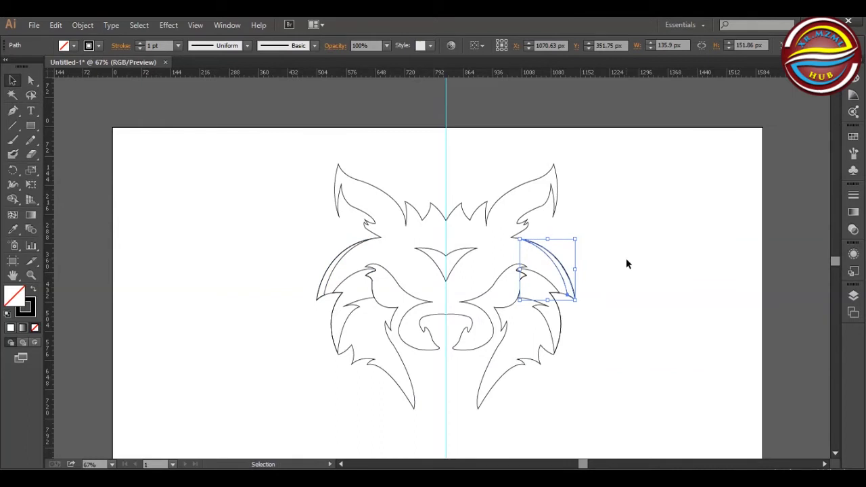
left_click(629, 256)
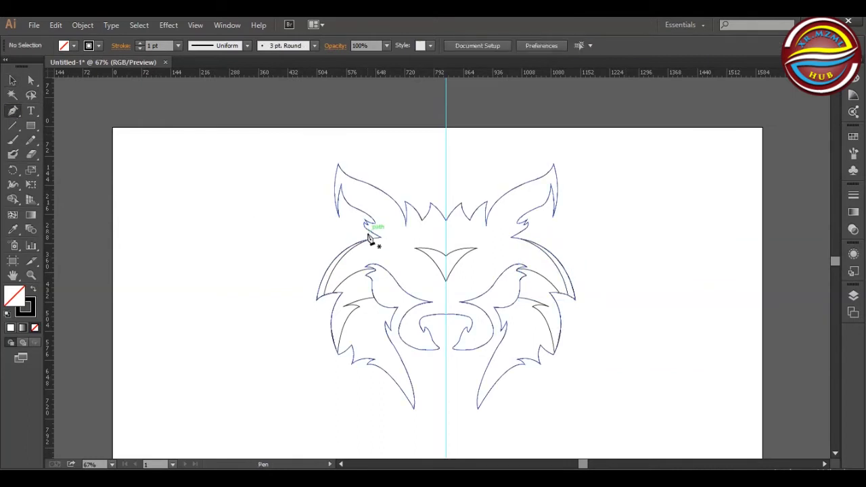
Step: Draw a closed shape over the left ear, curving from the ear's base up to its outer tip
left_click(371, 235)
left_click_drag(369, 205, 339, 149)
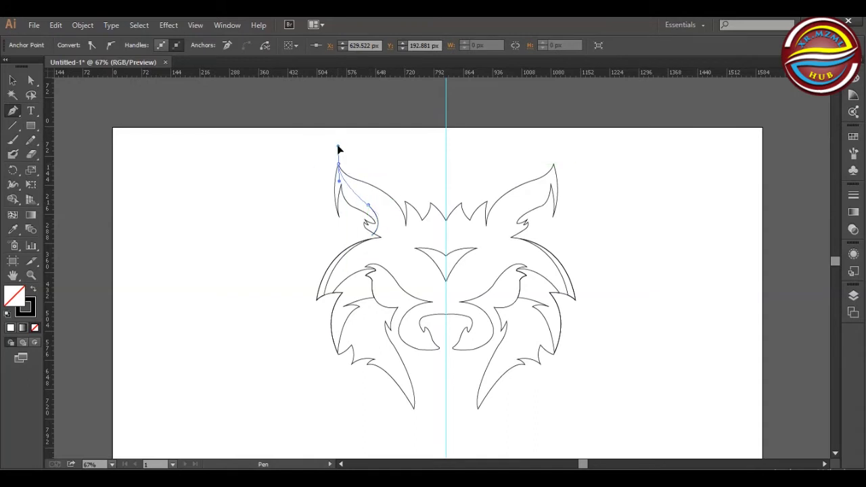
left_click(338, 165)
left_click(322, 150)
left_click(310, 200)
left_click(332, 233)
left_click(370, 235)
Step: Remove the parts of the new shape outside the left ear with Shape Builder
left_click(14, 200)
key("ctrl+a")
left_click_drag(300, 235, 334, 202)
Step: Reflect a copy of the left ear's inner shape and move it onto the right ear
left_click(12, 80)
left_click(352, 192)
right_click(353, 192)
mouse_move(446, 357)
left_click(511, 394)
left_click(663, 261)
key("shift+Right")
key("shift+Right")
key("shift+Right")
key("shift+Right")
key("shift+Right")
key("shift+Right")
key("shift+Right")
key("shift+Right")
key("shift+Right")
key("shift+Right")
key("shift+Right")
key("shift+Right")
key("shift+Right")
key("shift+Right")
key("shift+Right")
key("shift+Right")
key("shift+Right")
key("shift+Right")
key("shift+Right")
key("shift+Right")
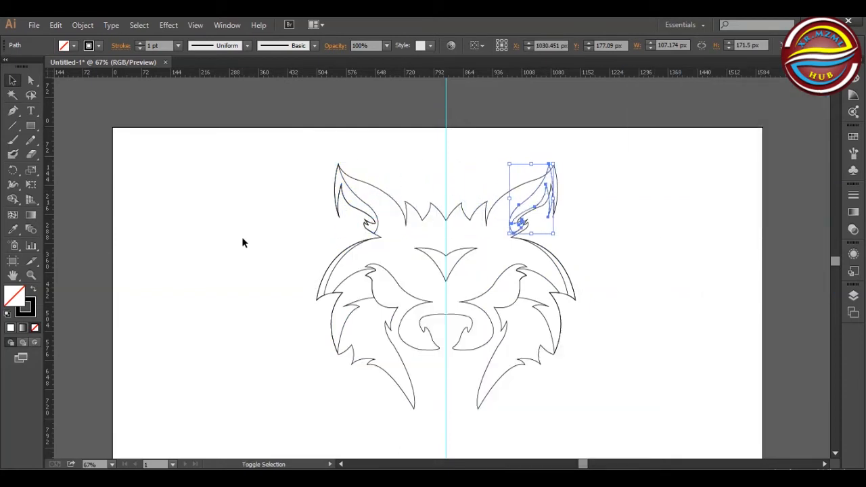
left_click(611, 230)
Step: Fine-tune the anchor points of the right ear's inner shape to fit the ear outline
key("a")
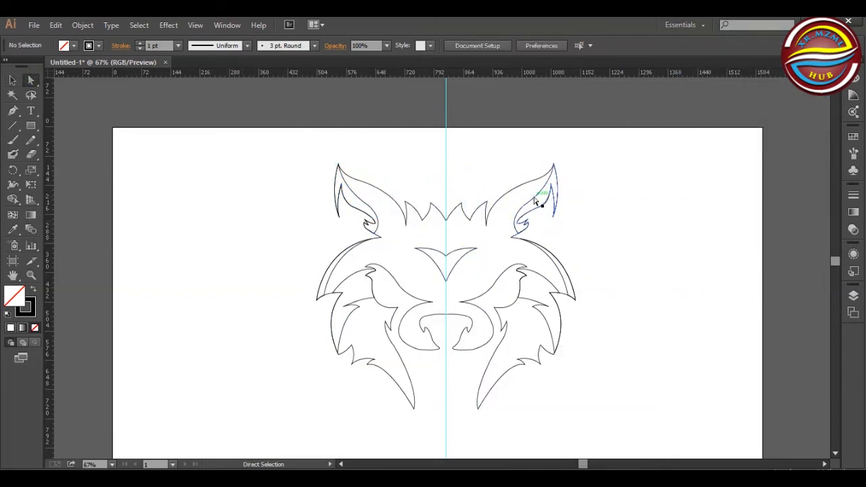
left_click(539, 197)
left_click(551, 184)
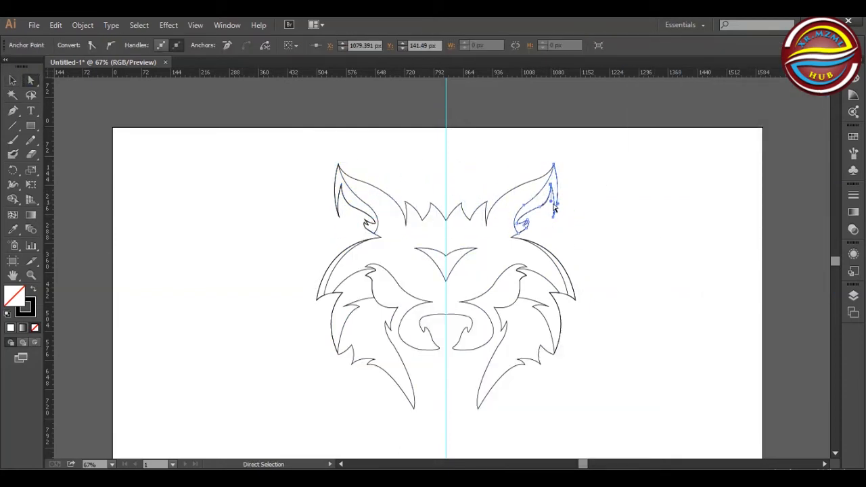
left_click(593, 193)
left_click(561, 192)
left_click(591, 204)
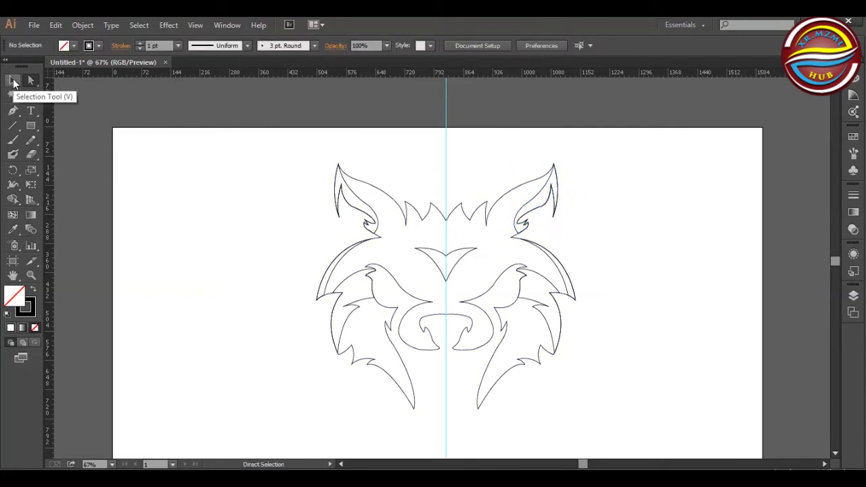
key("shift+m")
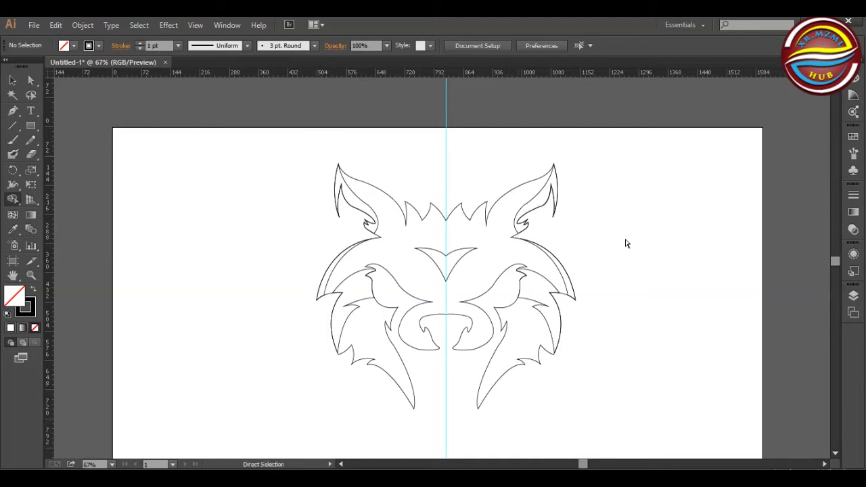
key("ctrl+a")
Step: Draw a closed left half of the nose bridge, from the forehead mark down past the inner eye corner to the centre guide
left_click(13, 112)
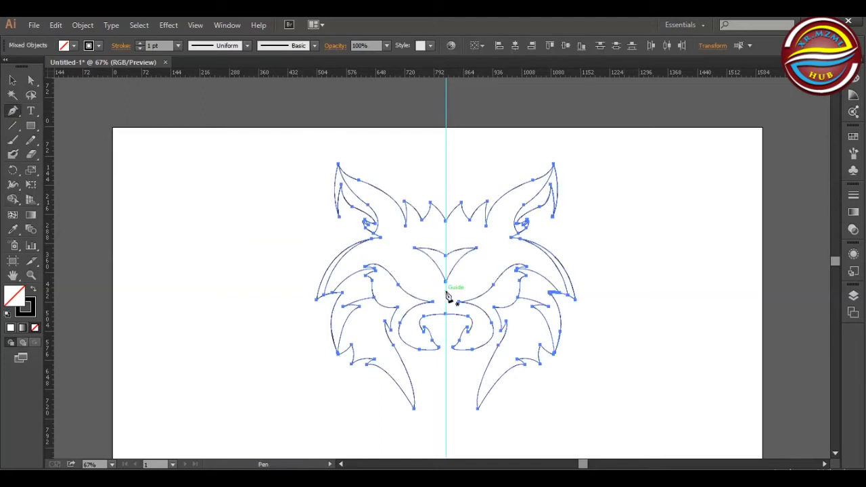
left_click(433, 255)
left_click_drag(416, 299, 454, 299)
left_click(431, 305)
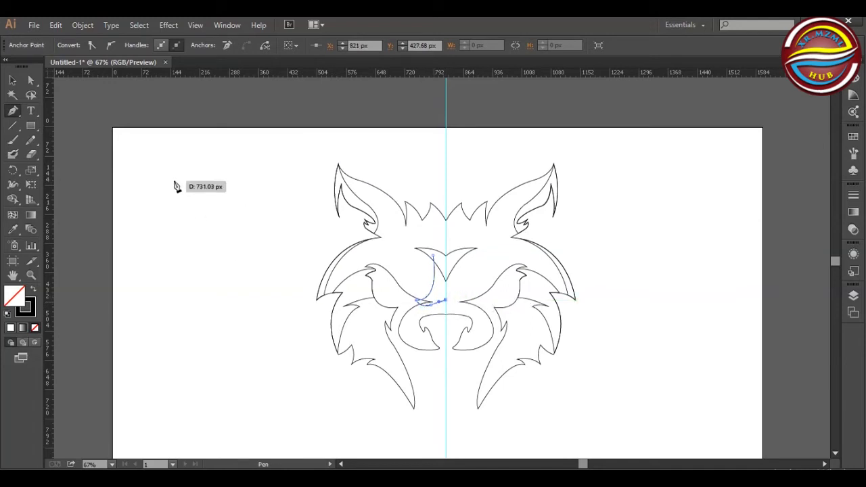
left_click(434, 256)
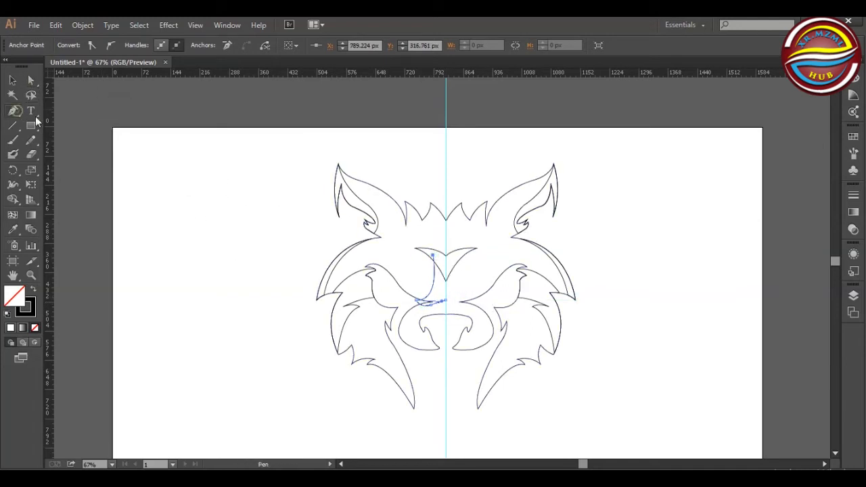
Step: Reflect a copy of the left nose-bridge half and move it against the original on the other side of the centre guide
key("v")
right_click(434, 282)
mouse_move(508, 446)
left_click(582, 377)
left_click(665, 262)
key("a")
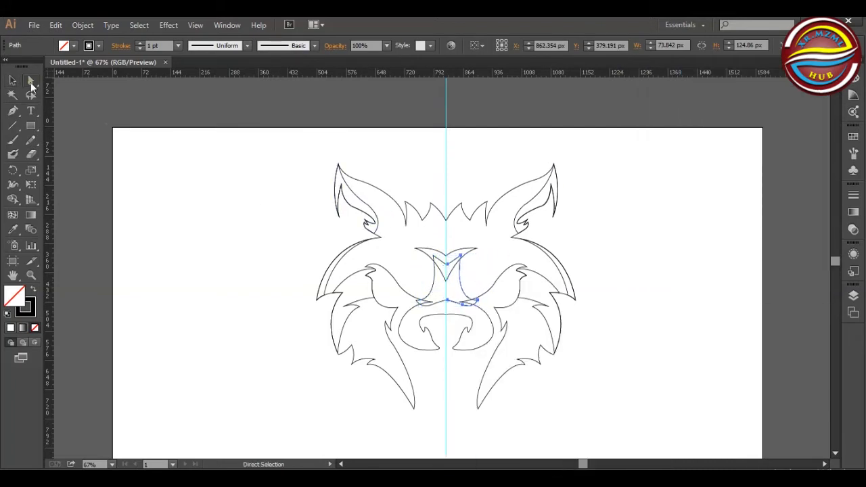
left_click(458, 264)
left_click(459, 278)
left_click(460, 278, "ctrl")
left_click(491, 160)
left_click_drag(444, 257, 448, 267)
key("ctrl+z")
left_click(447, 262)
left_click(444, 272)
key("ctrl+z")
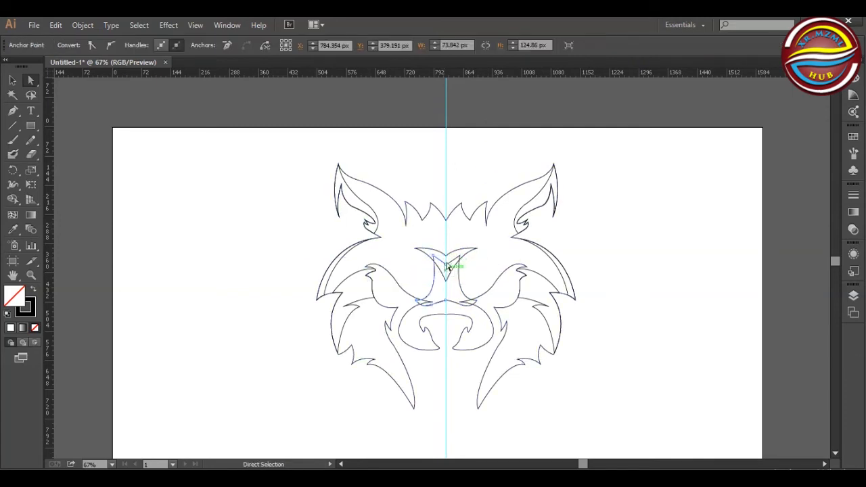
Step: Join the two nose-bridge halves at their upper and lower points on the centre guide
left_click(446, 264, "shift")
right_click(447, 263)
left_click(470, 346)
left_click(452, 300)
right_click(447, 263)
left_click(476, 332)
left_click_drag(454, 310, 440, 295)
right_click(449, 314)
left_click(470, 398)
left_click(452, 300)
right_click(447, 300)
left_click(470, 383)
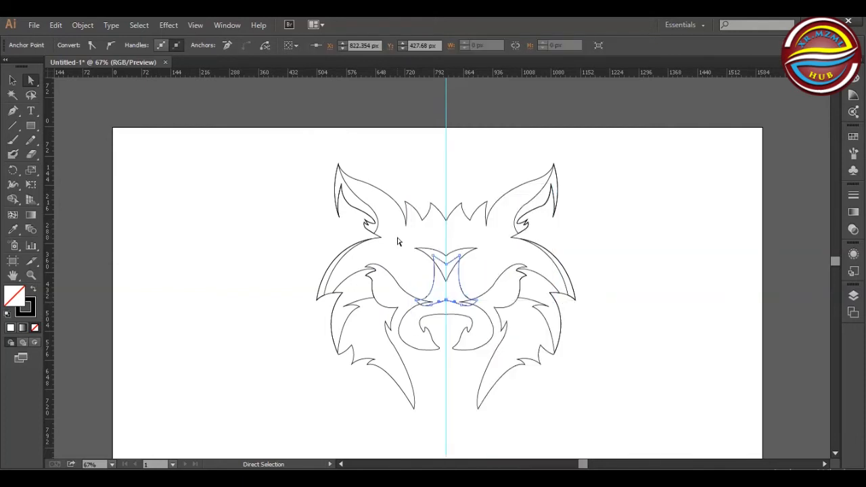
Step: Remove the parts of the nose bridge that overlap the forehead mark with Shape Builder
key("v")
key("ctrl+a")
key("shift+m")
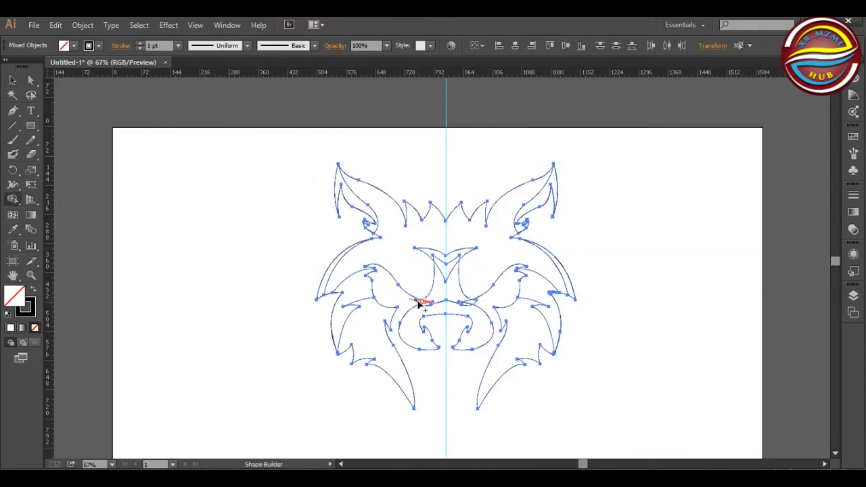
key("v")
left_click(241, 249)
Step: Draw a small closed shape with a flat base and curved top across the centre guide, just above the nose
key("p")
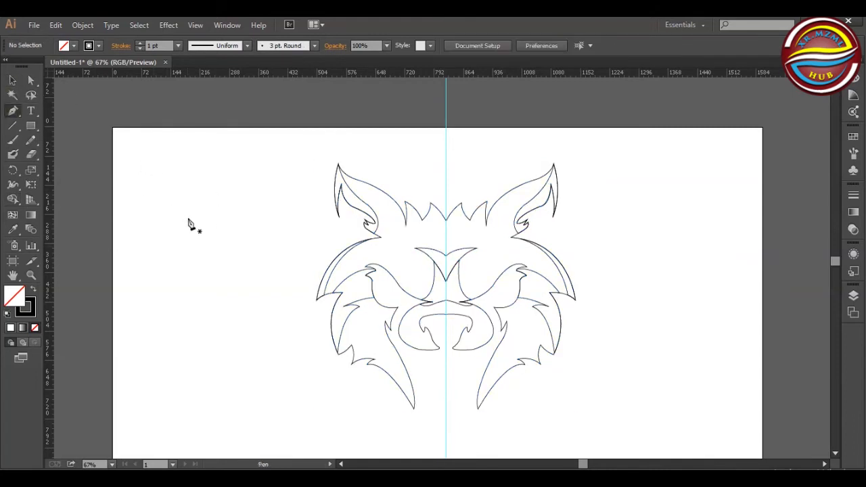
left_click(437, 310)
left_click(456, 310)
left_click(30, 80)
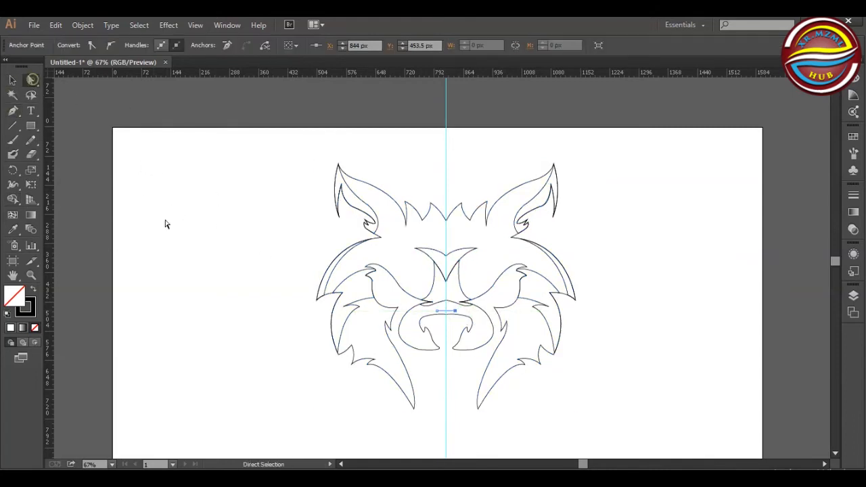
left_click(12, 111)
left_click(437, 311)
left_click_drag(456, 311, 467, 321)
Step: Spread the small nose shape's end points outward to about 85 px apart
left_click(30, 80)
key("Left")
key("Left")
key("Left")
key("Left")
key("Left")
key("Left")
left_click(456, 310)
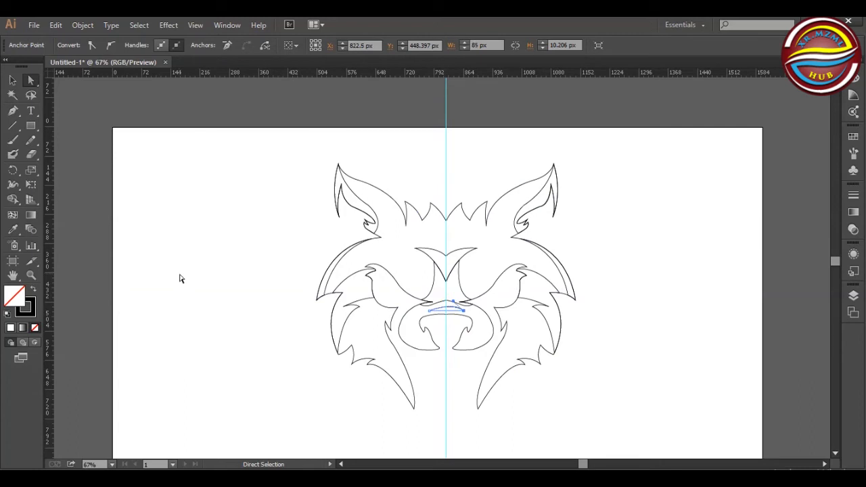
Step: Adjust the small nose shape's left end point and centre its top curve on the guide
left_click(429, 310)
key("Down")
left_click_drag(453, 302, 446, 296)
key("v")
left_click(279, 318)
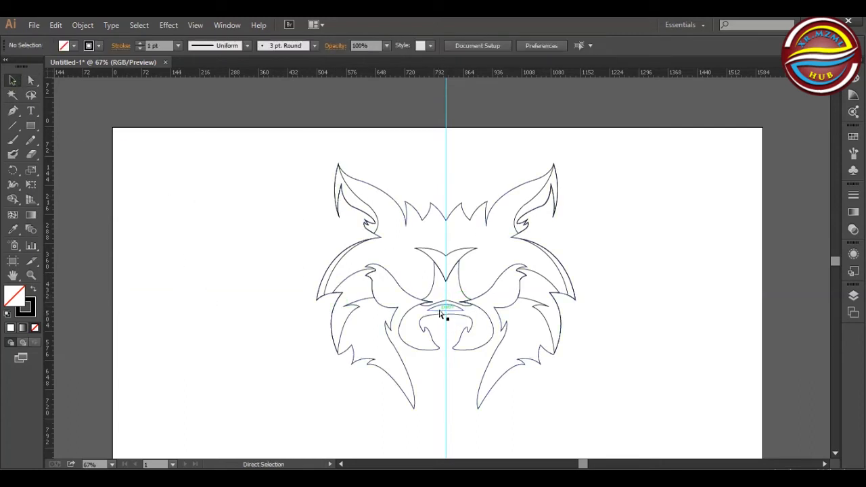
key("ctrl+a")
key("shift+m")
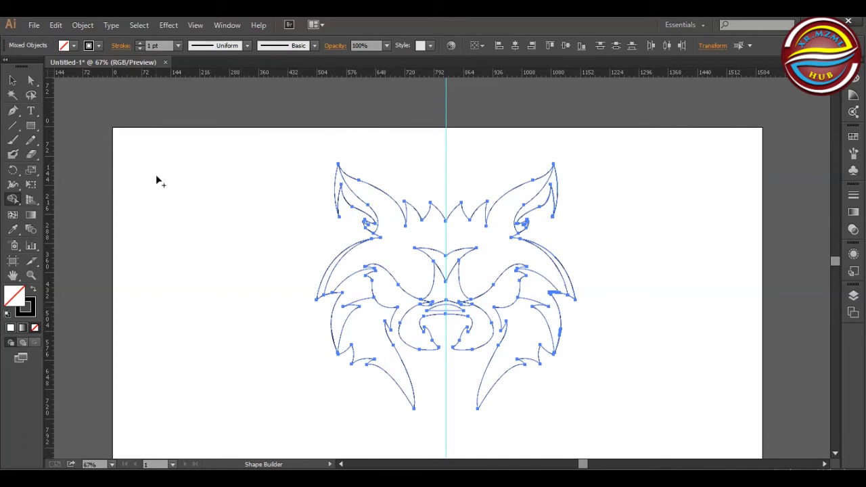
key("p")
key("ctrl+shift+a")
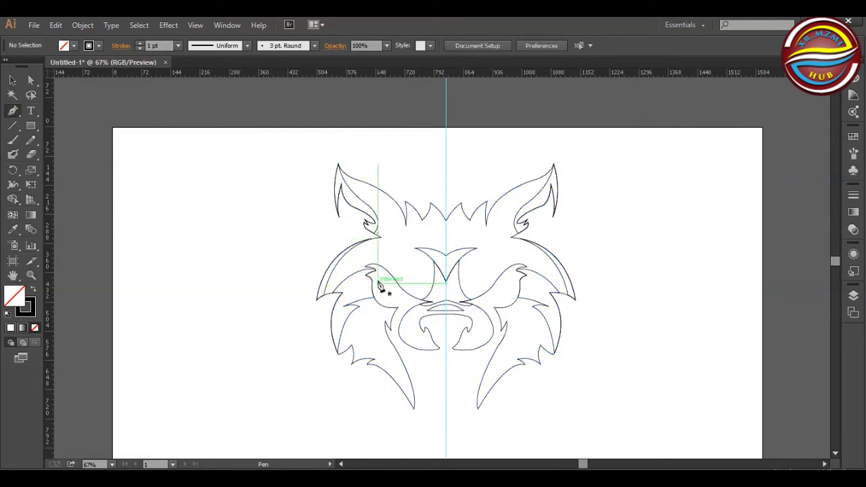
left_click(377, 279)
left_click_drag(409, 314, 410, 315)
key("ctrl+z")
key("ctrl+z")
Step: Draw a closed curved shape inside the left eye and move it to the empty artboard area left of the head
left_click(375, 277)
left_click_drag(383, 277, 389, 283)
left_click(383, 277)
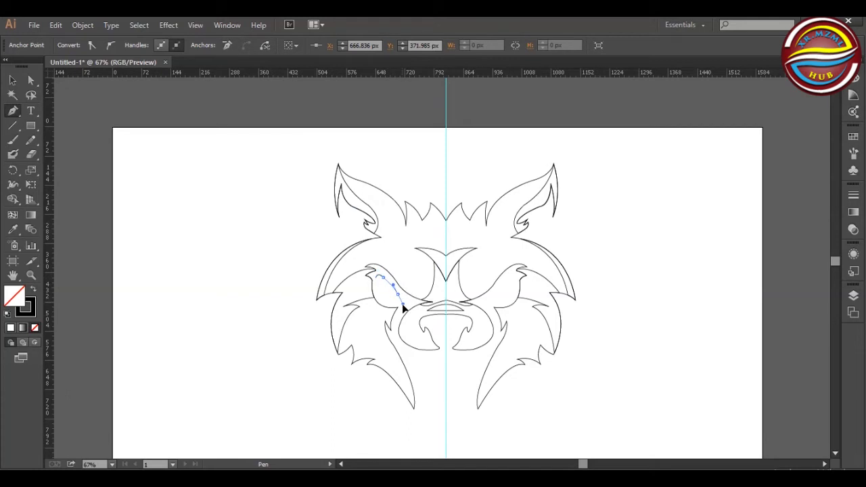
left_click(398, 295)
mouse_move(376, 271)
left_mouse_down()
mouse_move(380, 313)
mouse_move(232, 228)
mouse_move(236, 253)
left_mouse_up()
left_click(13, 80)
left_click(268, 212)
left_click(391, 285)
left_click(268, 212)
Step: Draw a closed, pointed zigzag shape over the upper part of the separate eye shape
left_click(13, 110)
left_click(227, 203)
key("ctrl+z")
key("ctrl+z")
left_click(226, 233)
left_click_drag(220, 198, 221, 167)
left_click(220, 198)
left_click(232, 212)
left_click_drag(226, 233, 226, 243)
left_click(14, 82)
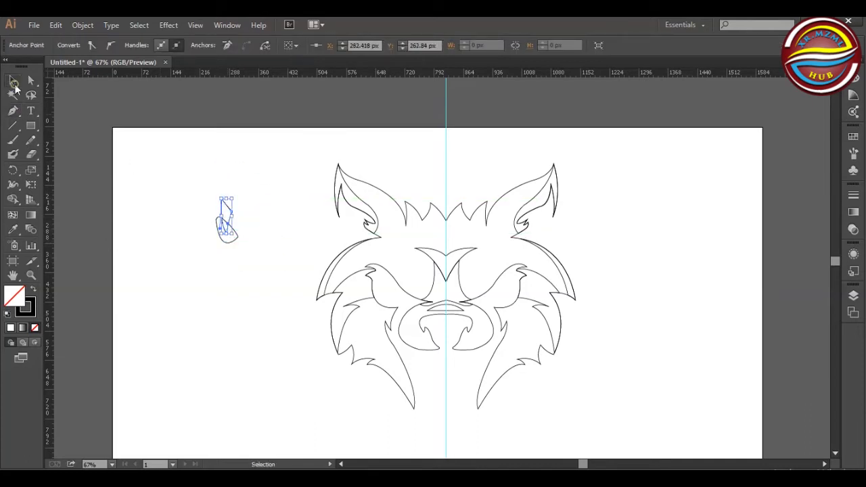
Step: Cut the zigzag shape out of the eye shape with Shape Builder, leaving a pointed notch
left_click(259, 194)
key("shift+m")
key("ctrl+a")
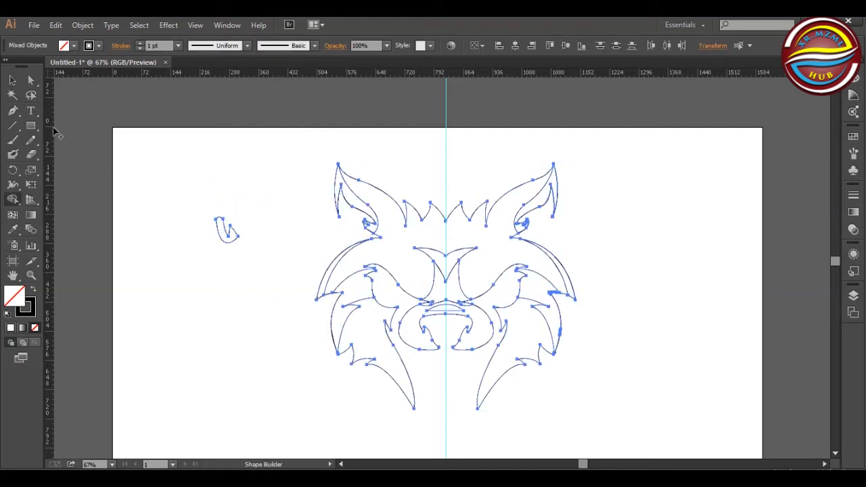
key("v")
left_click(96, 166)
Step: Draw a small circle in the eye shape's notch with the Ellipse tool and place the eye parts inside the left eye
left_click_drag(31, 126, 77, 153)
left_click_drag(178, 193, 387, 291)
key("v")
left_click(241, 201)
left_click(231, 225)
left_click(233, 226)
left_click(228, 224)
left_click(191, 195)
left_click(227, 232)
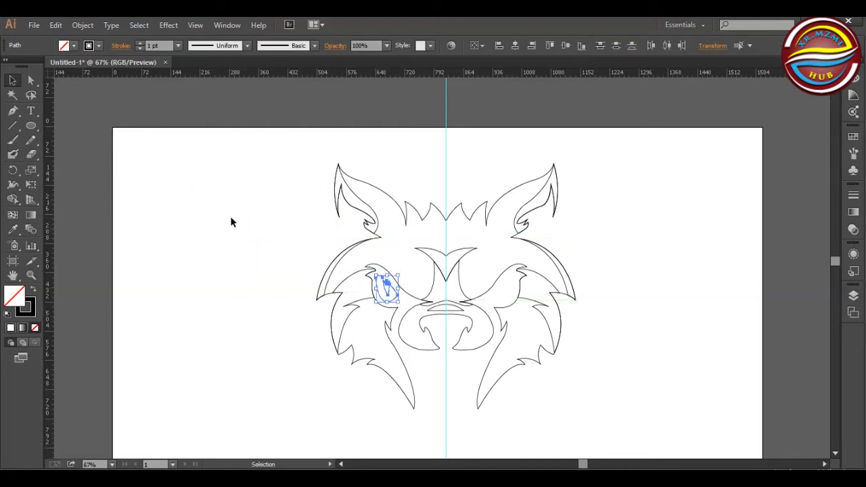
Step: Reflect a copy of the left eye parts across the vertical axis and move it into the right eye
right_click(386, 287)
mouse_move(416, 442)
left_click(541, 365)
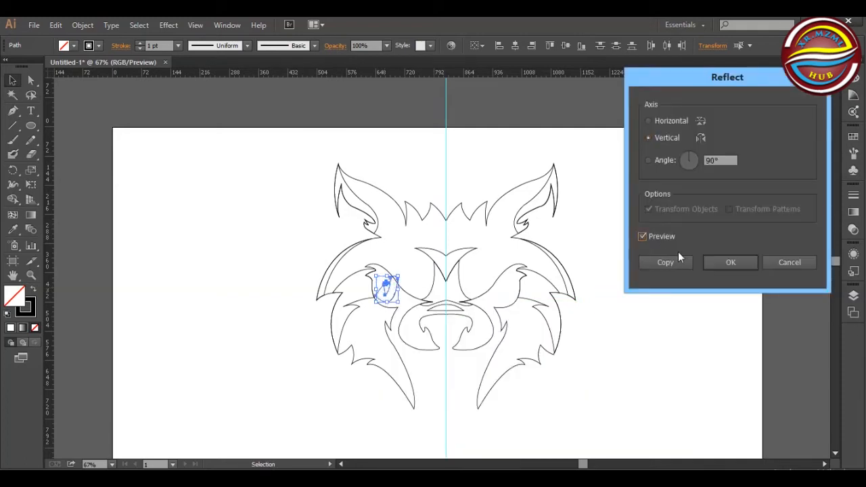
left_click(665, 262)
key("shift+Right")
key("shift+Right")
key("shift+Right")
key("shift+Right")
key("shift+Right")
key("shift+Right")
key("shift+Right")
key("shift+Right")
key("shift+Right")
key("shift+Right")
key("shift+Right")
key("shift+Right")
key("shift+Right")
key("shift+Right")
key("shift+Right")
key("shift+Right")
key("shift+Right")
key("shift+Right")
key("shift+Right")
key("shift+Right")
key("Right")
key("Right")
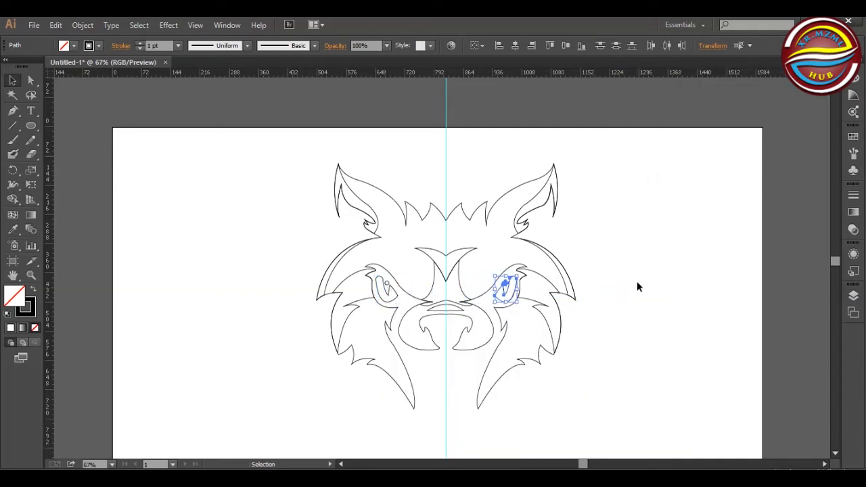
left_click(272, 254)
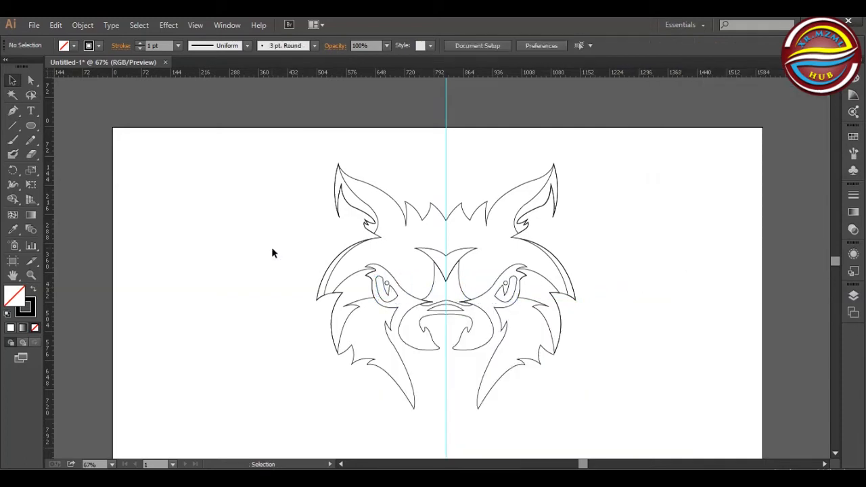
Step: Draw a closed left half of the mouth below the muzzle, from the centre guide out to a downward-pointing fang
left_click(13, 112)
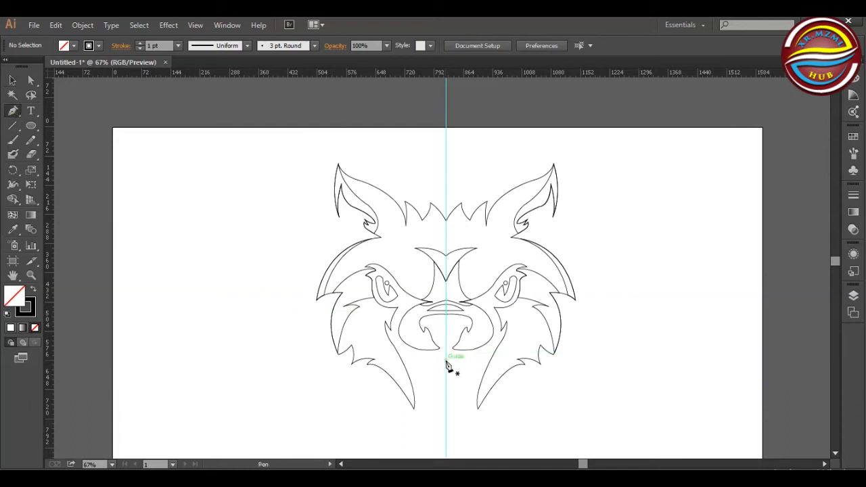
left_click_drag(446, 363, 418, 366)
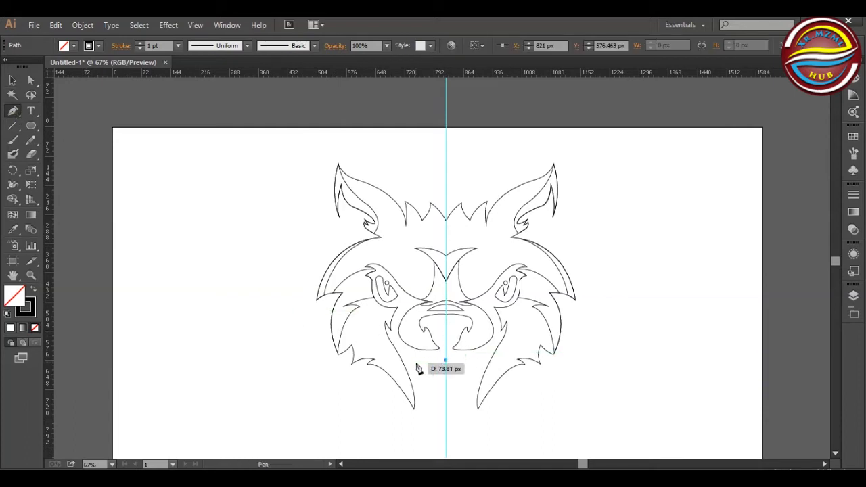
key("ctrl+z")
mouse_move(445, 353)
left_mouse_down()
mouse_move(417, 363)
mouse_move(399, 352)
left_mouse_up()
left_click(414, 356)
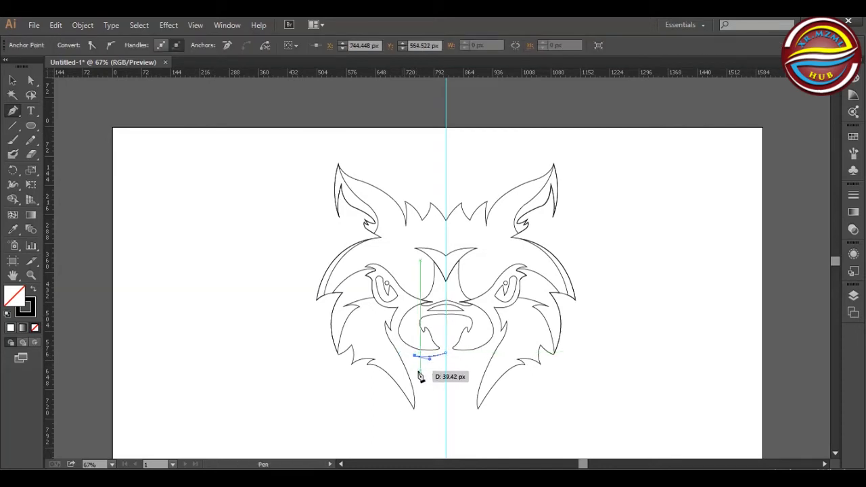
left_click_drag(426, 390, 454, 366)
key("a")
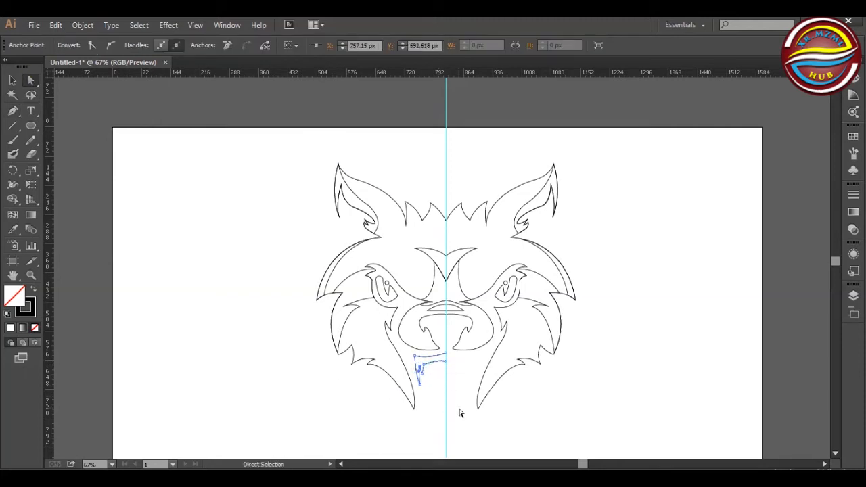
Step: Lower the mouth half's inner edge and fang tip by moving their anchor points, making it about 77 by 86 px
left_click_drag(421, 375, 447, 365)
left_click(466, 375)
left_click(445, 353)
left_click(468, 391)
left_click(441, 354)
left_click(467, 367)
left_click(421, 387)
left_click(479, 368)
Step: Reflect a copy of the left mouth half across the vertical axis and move it right until both halves meet at the centre guide
left_click(13, 80)
right_click(431, 368)
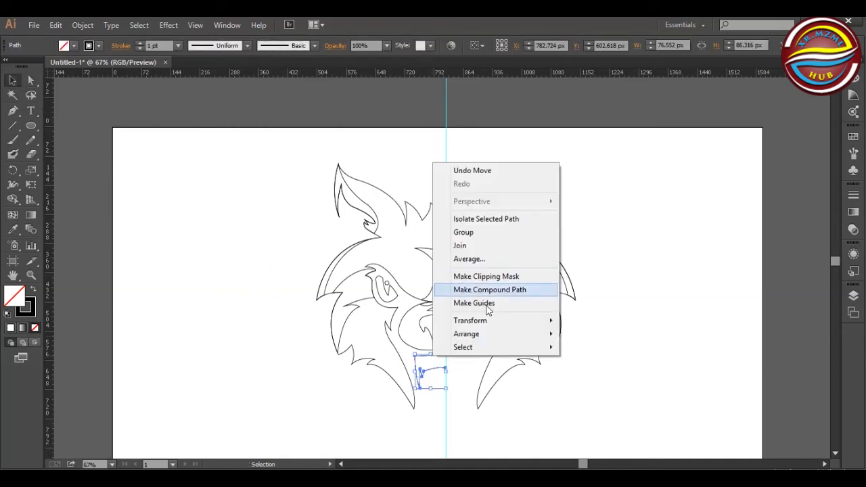
mouse_move(478, 319)
left_click(586, 368)
left_click(665, 262)
key("shift+Right")
key("shift+Right")
key("shift+Right")
key("shift+Right")
key("shift+Right")
key("shift+Right")
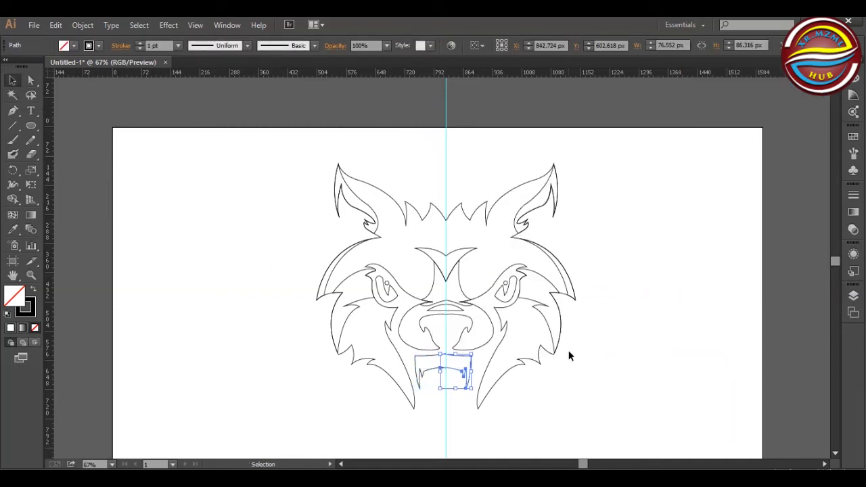
left_click(426, 412)
Step: Average and join the lower inner endpoints of the two mouth halves at the centre guide
left_click(31, 80)
left_click_drag(439, 362, 449, 372)
right_click(447, 370)
left_click(483, 271)
left_click(455, 304)
right_click(445, 369)
left_click(473, 257)
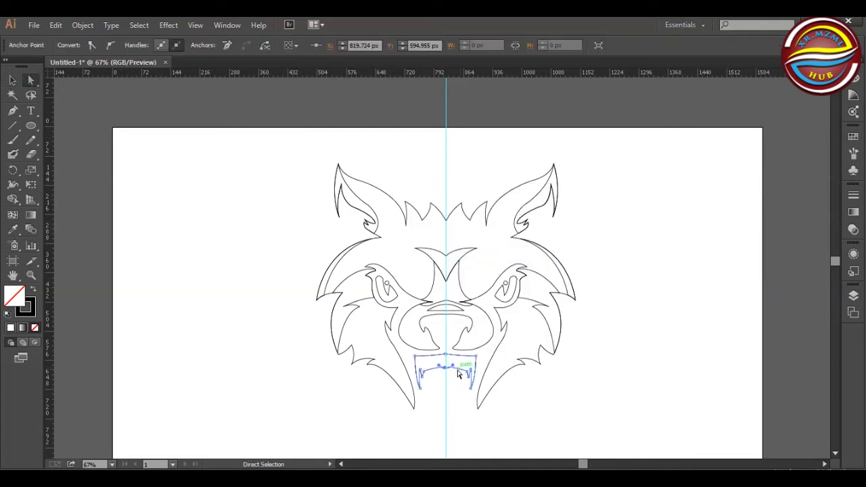
left_click(453, 387)
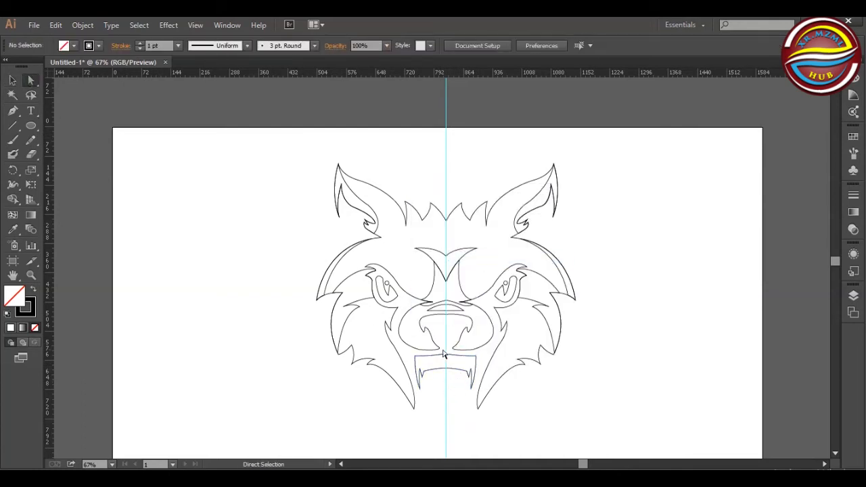
Step: Average and join the upper endpoints of the two mouth halves at the centre guide
left_click_drag(440, 349, 455, 360)
right_click(447, 354)
left_click(489, 258)
left_click(455, 304)
right_click(446, 354)
left_click(474, 244)
left_click(453, 401)
Step: Select the whole head artwork and move it straight up to just below the artboard's upper edge
key("v")
key("ctrl+a")
key("shift+Up")
key("shift+Up")
key("shift+Up")
key("shift+Up")
key("shift+Up")
key("shift+Up")
key("shift+Up")
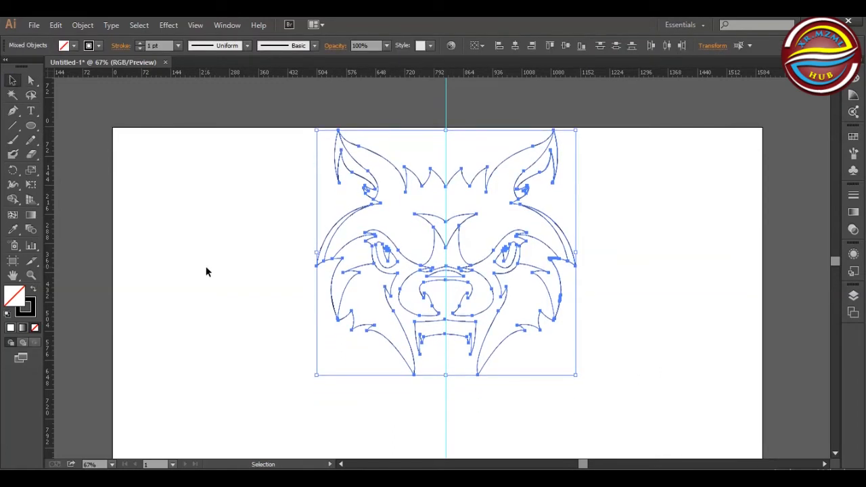
Step: Scale the whole head down slightly about its centre and nudge it back up toward the artboard's upper edge
left_click_drag(576, 378, 562, 363)
key("shift+Up")
key("shift+Up")
key("shift+Up")
left_click(605, 333)
left_click(447, 321)
left_click(578, 365)
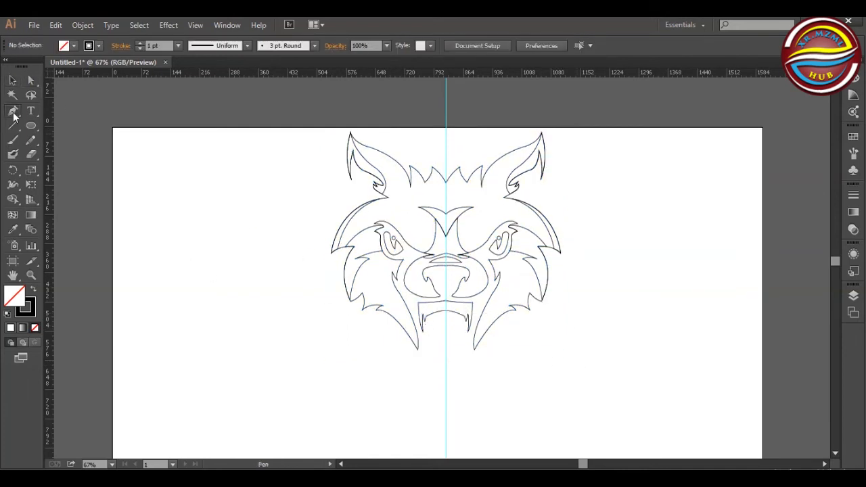
Step: Draw a curved left half of the lower jaw below the mouth with the Pen tool, ending at the centre guide
left_click(422, 375)
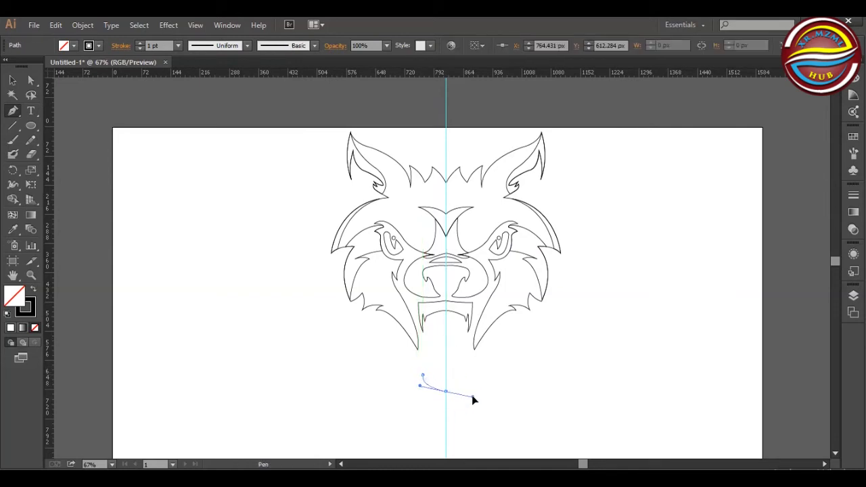
left_click(446, 392)
key("a")
key("p")
left_click_drag(423, 405, 426, 419)
key("ctrl+z")
key("ctrl+z")
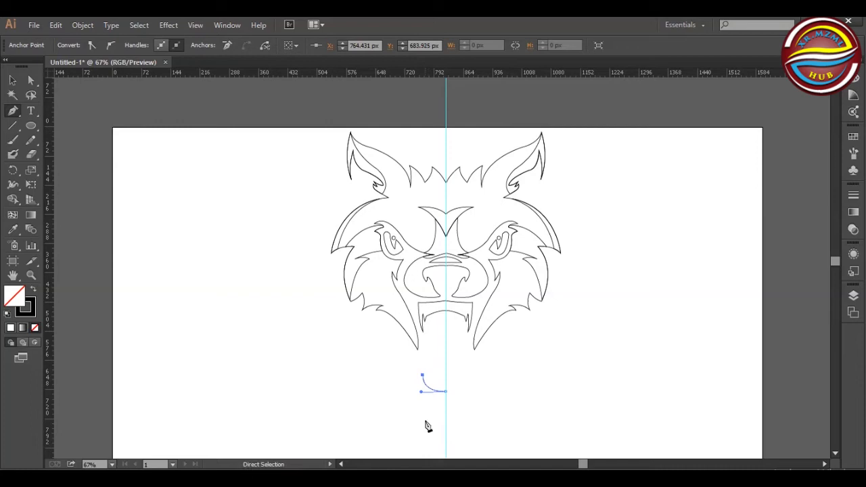
left_click(424, 403)
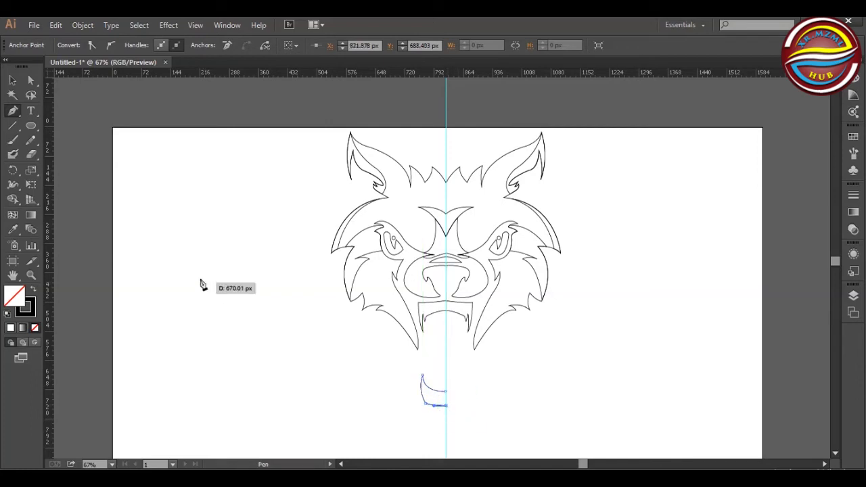
Step: Reflect a copy of the left lower-jaw half across the vertical axis and move it right to meet the original at the guide
key("v")
right_click(422, 376)
mouse_move(464, 338)
left_click(572, 380)
left_click(665, 262)
key("shift+Right")
key("shift+Right")
key("shift+Right")
key("shift+Right")
key("shift+Right")
Step: Average and join the bottom endpoints of the two lower-jaw halves at the centre guide
left_click(30, 82)
left_click_drag(436, 396, 454, 413)
right_click(445, 405)
left_click(483, 293)
left_click(464, 303)
right_click(448, 411)
left_click(494, 297)
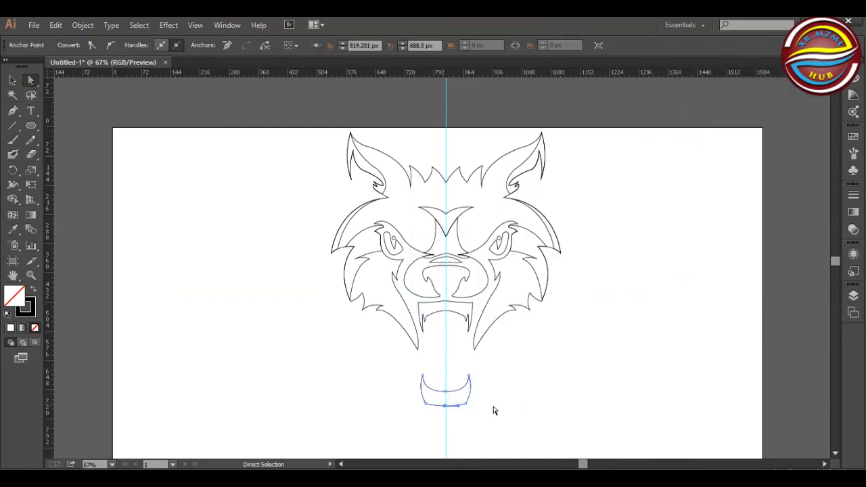
Step: Average and join the lower jaw's bottom centre points again, and nudge the merged anchor down slightly
left_click_drag(438, 399, 450, 410)
right_click(448, 410)
left_click(483, 305)
left_click(459, 307)
right_click(446, 405)
left_click(482, 293)
left_click(449, 403)
left_click(446, 405)
key("Down")
key("Down")
key("Down")
left_click(535, 388)
Step: Average and join the upper inner endpoints of the lower-jaw halves at the guide and shorten the joined anchor's left handle
left_click(446, 391)
key("ctrl+z")
key("ctrl+z")
key("ctrl+z")
left_click_drag(437, 383, 470, 388)
right_click(447, 394)
left_click(481, 295)
left_click(459, 307)
right_click(443, 394)
left_click(479, 283)
left_click_drag(420, 391, 425, 390)
left_click(512, 385)
left_click(446, 408)
key("ctrl+alt+j")
key("Return")
key("ctrl+z")
key("ctrl+z")
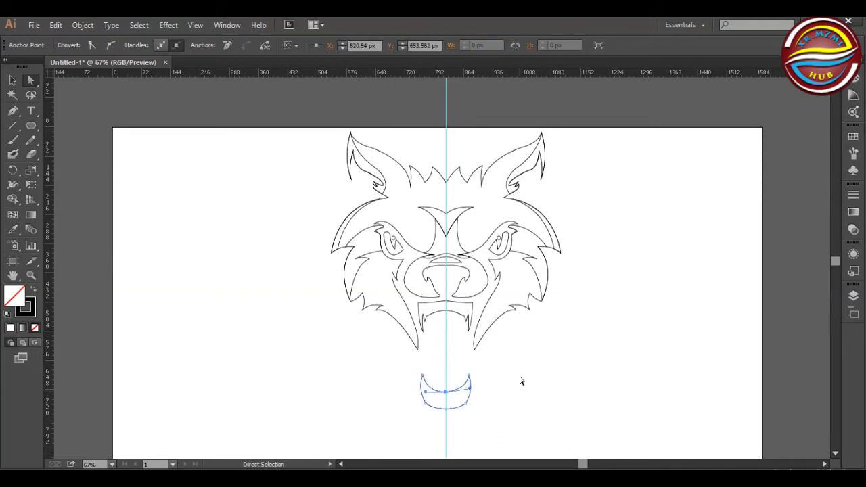
Step: Inspect the side, corner and tip anchor points around the lower-jaw shape
left_click(521, 414)
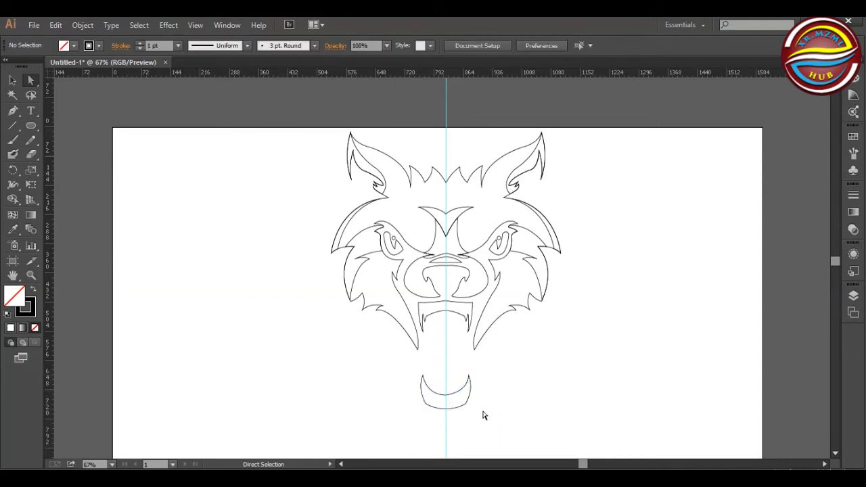
left_click(462, 402)
left_click(519, 383)
left_click(425, 398)
left_click(518, 389)
left_click(429, 388)
left_click(508, 390)
left_click(468, 377)
left_click(521, 377)
left_click(466, 400)
left_click(508, 394)
Step: Move the whole lower-jaw shape straight up along the centre guide, closer beneath the fangs
key("v")
left_click(441, 394)
key("Up")
key("Up")
key("Up")
key("Up")
key("Up")
key("shift+Up")
key("shift+Up")
key("Up")
key("Up")
key("Up")
key("Up")
key("Up")
left_click(512, 383)
left_click(469, 377)
key("Up")
key("Up")
key("Up")
key("Up")
key("Up")
key("Up")
key("Up")
key("Up")
left_click(533, 370)
Step: Raise the centre anchor of the lower jaw's inner curve slightly and adjust the curve near its right tip
left_click(446, 381)
key("a")
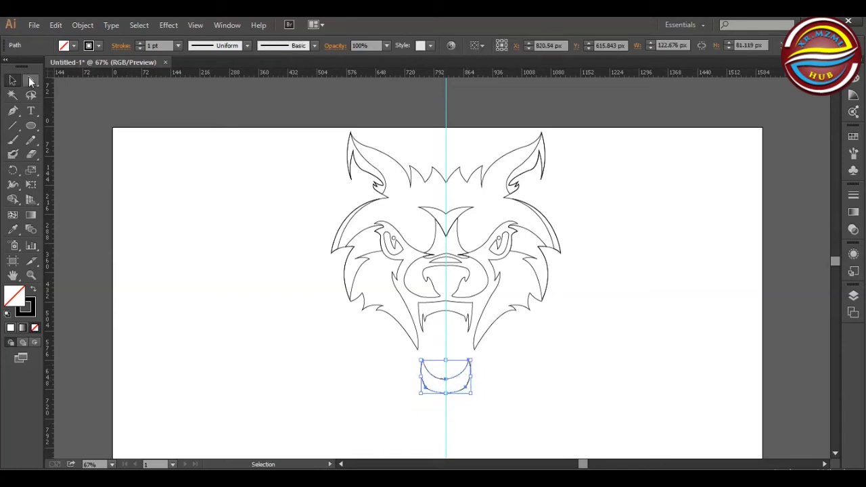
left_click(447, 381)
left_click_drag(468, 374, 469, 375)
left_click(477, 374)
left_click(469, 360)
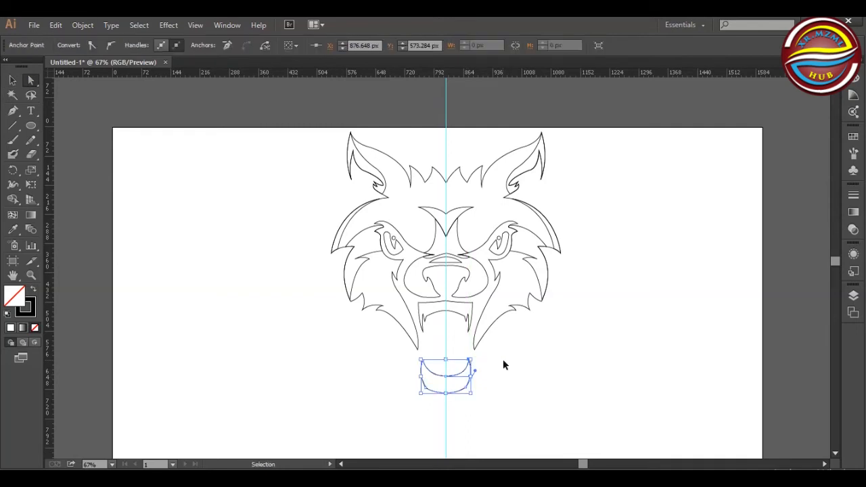
left_click(497, 374)
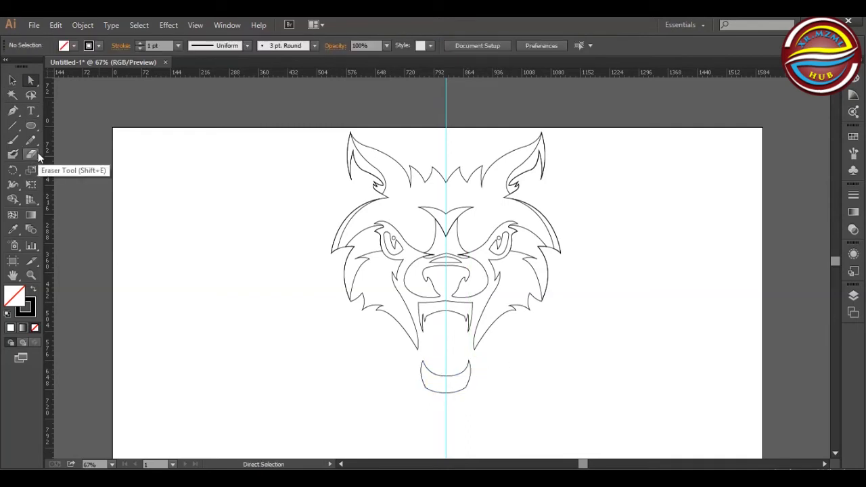
Step: Cut the lower-jaw shape at its inner and bottom centre points with the Scissors tool and delete the right half
key("c")
left_click(447, 376)
left_click(446, 392)
key("v")
left_click(514, 389)
left_click(456, 376)
key("Delete")
right_click(440, 376)
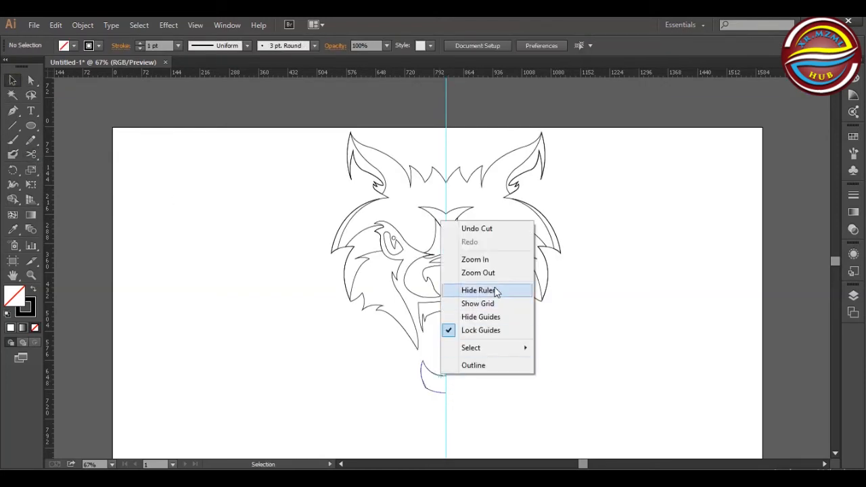
Step: Mirror a copy of the left lower-jaw half and move it right until both halves meet on the centre guide
right_click(434, 372)
mouse_move(515, 337)
left_click(616, 380)
left_click(667, 276)
key("shift+Right")
key("shift+Right")
key("shift+Right")
key("shift+Right")
key("shift+Right")
key("shift+Right")
left_click(610, 361)
left_click(463, 372)
key("Right")
Step: Average and join the two halves' end points at the lower jaw's inner and bottom centre
left_click(188, 246)
left_click(31, 80)
mouse_move(439, 368)
left_mouse_down()
mouse_move(449, 397)
mouse_move(446, 380)
left_mouse_up()
right_click(446, 376)
left_click(483, 279)
left_click(449, 313)
right_click(446, 376)
left_click(481, 269)
right_click(446, 393)
left_click(473, 294)
left_click(449, 312)
right_click(446, 394)
left_click(477, 280)
left_click(479, 394)
Step: Lower both tip anchors of the joined lower-jaw shape together to shorten its upturned ends
left_click(514, 381)
left_click(468, 360)
left_click(423, 361, "shift")
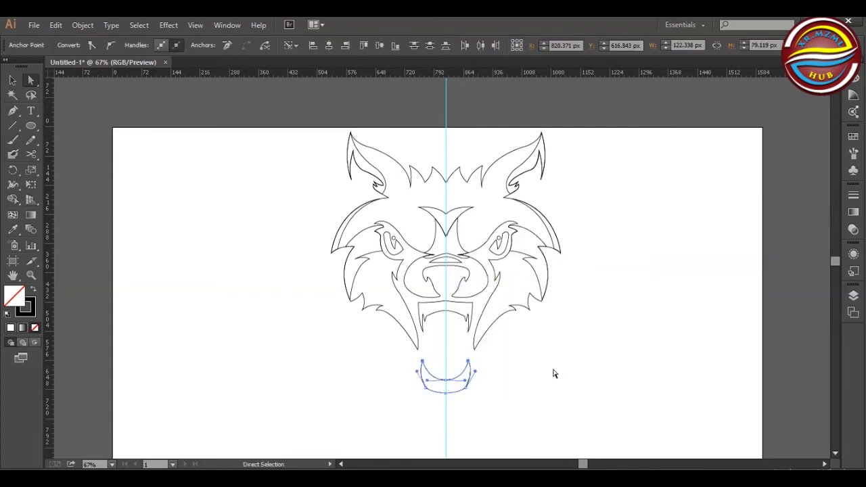
key("Down")
Step: Move the whole lower-jaw shape slightly up along the centre guide, nearer to the fangs
left_click(232, 286)
left_click(12, 80)
left_click_drag(410, 399, 501, 382)
key("Up")
key("Up")
key("Up")
key("Up")
key("Up")
key("Up")
key("Up")
key("Up")
key("Up")
key("Up")
key("Up")
key("Up")
key("Up")
key("Up")
key("Up")
key("Up")
left_click(501, 382)
left_click(455, 385)
key("Down")
key("Down")
key("Down")
key("Down")
key("Down")
key("Down")
key("a")
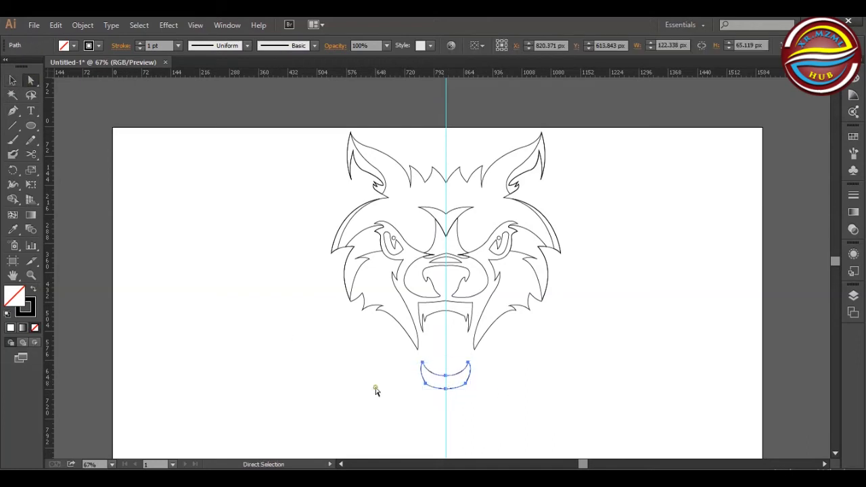
Step: Adjust the curve handle at the lower jaw's left tip and raise both tip anchors together
left_click(377, 388)
left_click(422, 362)
left_click_drag(417, 366, 418, 374)
left_click(485, 362)
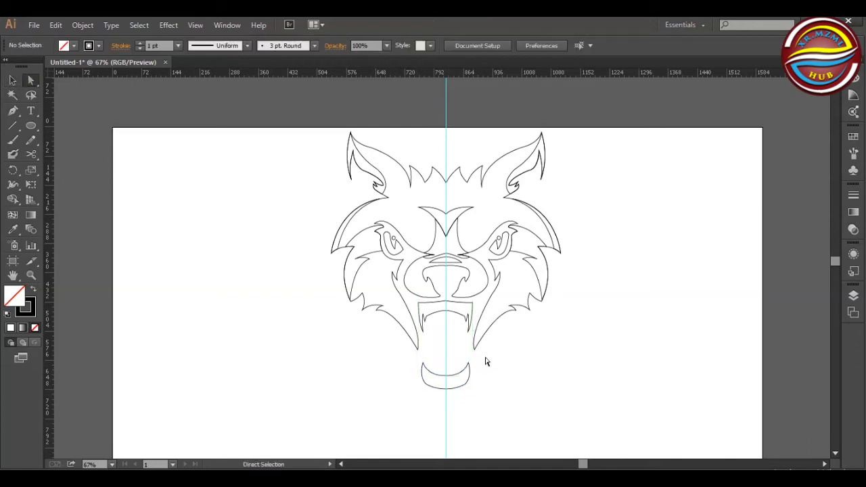
left_click(447, 387)
left_click(502, 372)
left_click(422, 363)
left_click(468, 363, "shift")
key("shift+Up")
left_click(509, 367)
Step: Move the whole lower-jaw shape straight down a little along the centre guide
left_click(12, 80)
left_click(463, 385)
key("Down")
key("Down")
key("Down")
key("Down")
key("Down")
key("Down")
key("Down")
left_click(546, 406)
Step: Draw the left half of a chin crescent below the lower jaw with the Pen tool, curving both edges to the centre guide
left_click(12, 111)
left_click(413, 390)
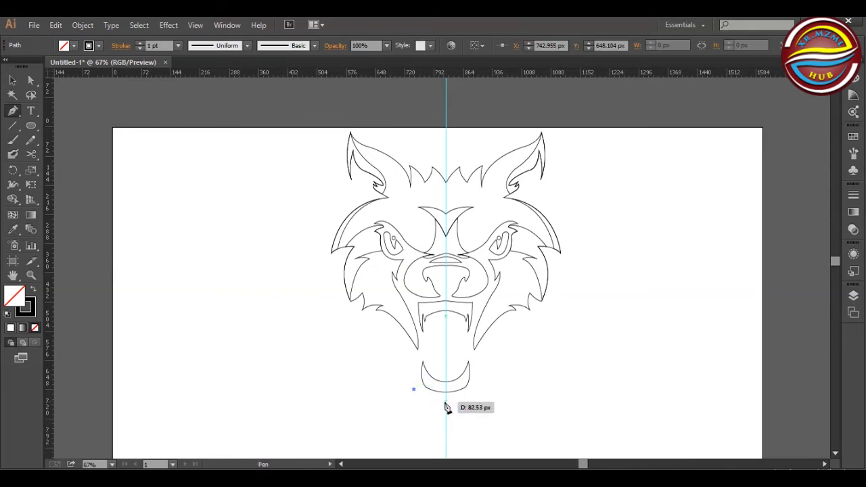
left_click_drag(447, 404, 468, 403)
left_click(447, 404)
left_click(414, 390, "ctrl")
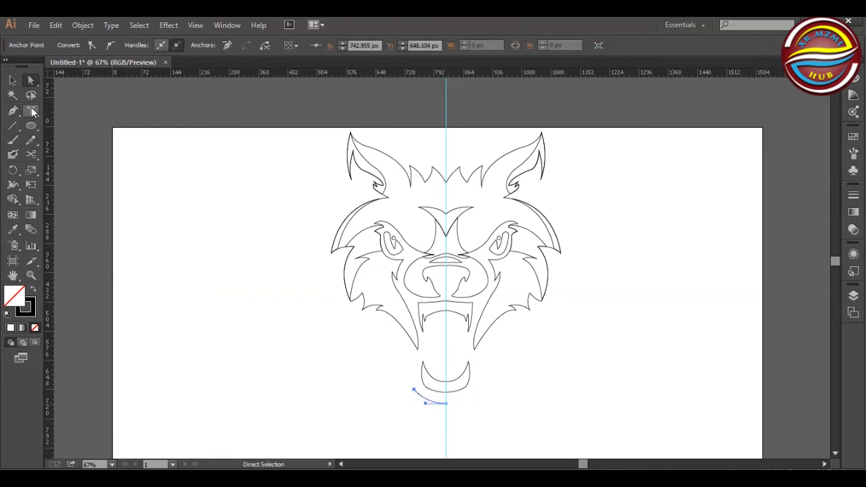
left_click(446, 429)
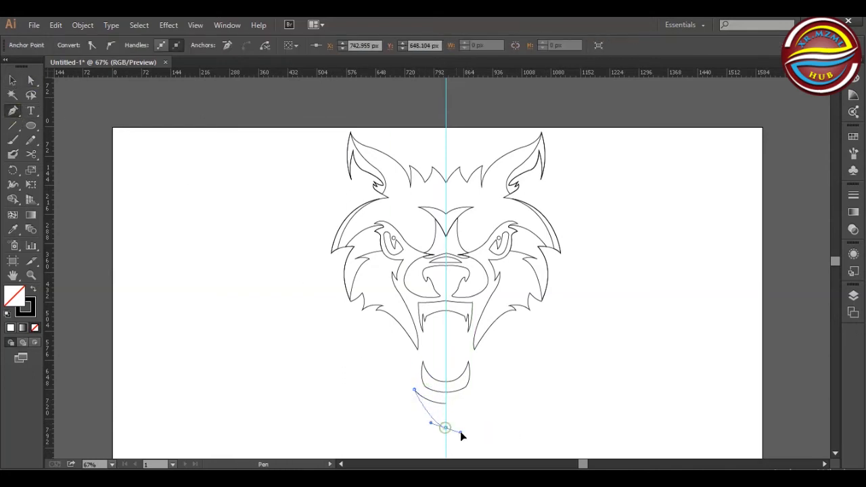
left_click_drag(479, 435, 479, 434)
Step: Raise the chin crescent's bottom anchor along the centre guide and shift its outer tip slightly outward and up
key("Up")
key("Up")
key("Up")
key("Up")
key("Up")
key("Up")
key("Up")
key("Up")
key("Up")
key("Up")
key("Up")
key("Up")
key("Up")
key("Up")
key("Up")
key("Up")
key("Up")
key("Up")
left_click(446, 420)
left_click(30, 80)
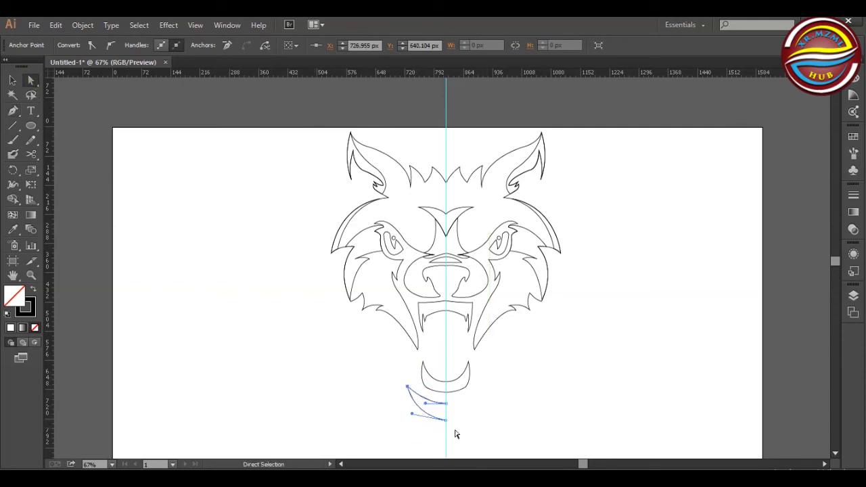
Step: Mirror a copy of the left chin half and move it across to the other side of the centre guide
key("v")
right_click(426, 398)
mouse_move(514, 365)
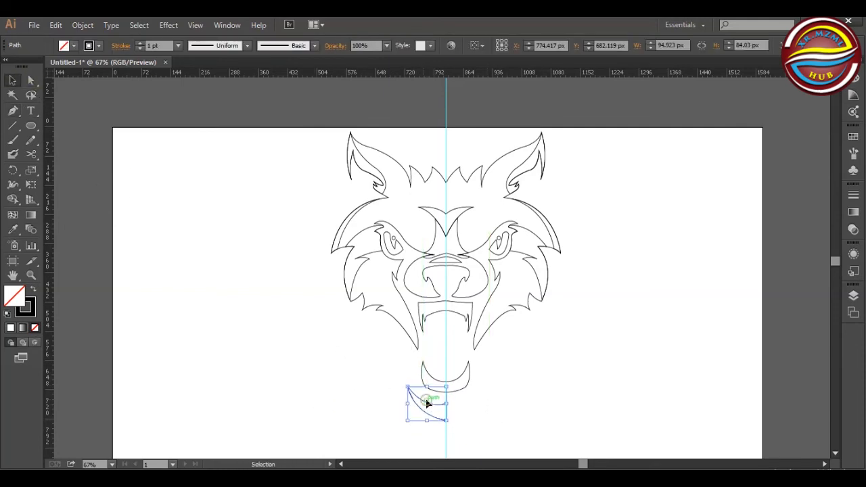
left_click(584, 409)
left_click(675, 261)
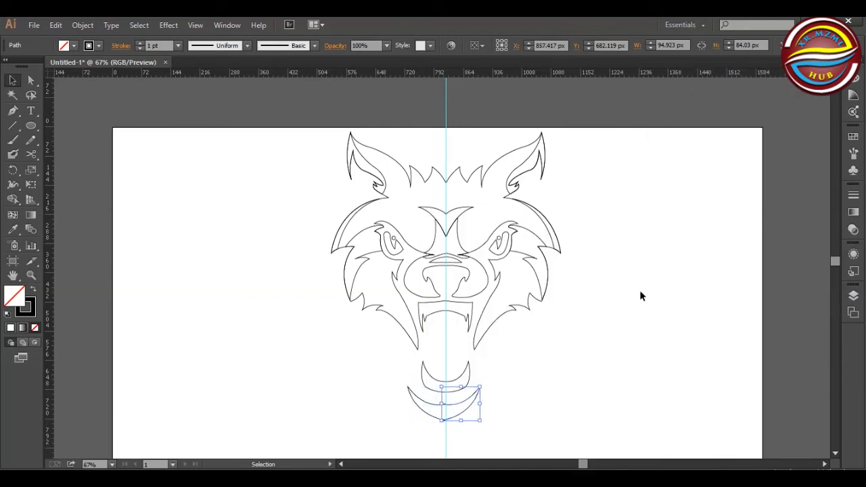
Step: Average and join the two chin halves at their upper and lower centre points
left_click(31, 81)
left_click_drag(435, 398, 450, 425)
right_click(448, 404)
left_click(515, 307)
left_click(454, 307)
right_click(446, 404)
left_click(488, 293)
right_click(446, 420)
left_click(507, 321)
left_click(455, 307)
right_click(444, 422)
left_click(488, 313)
left_click(522, 354)
Step: Level the handles of the chin's upper centre anchor into a smooth curve and lower that anchor slightly
left_click(446, 404)
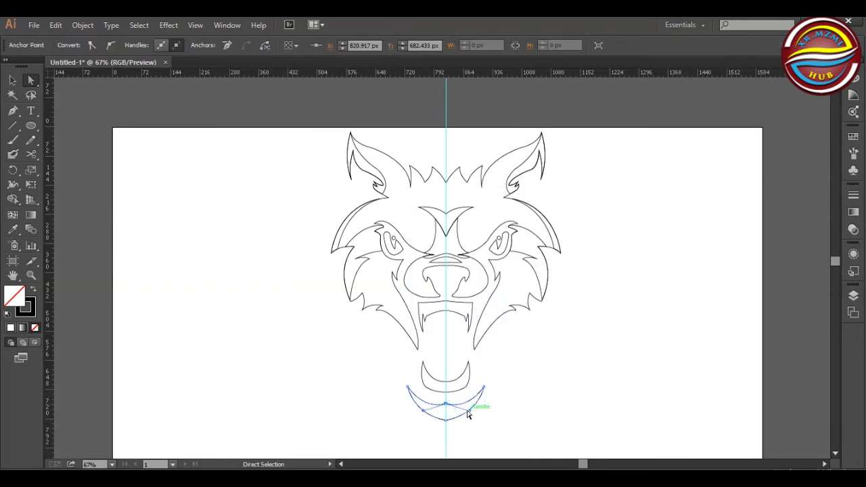
left_click_drag(472, 405, 472, 405)
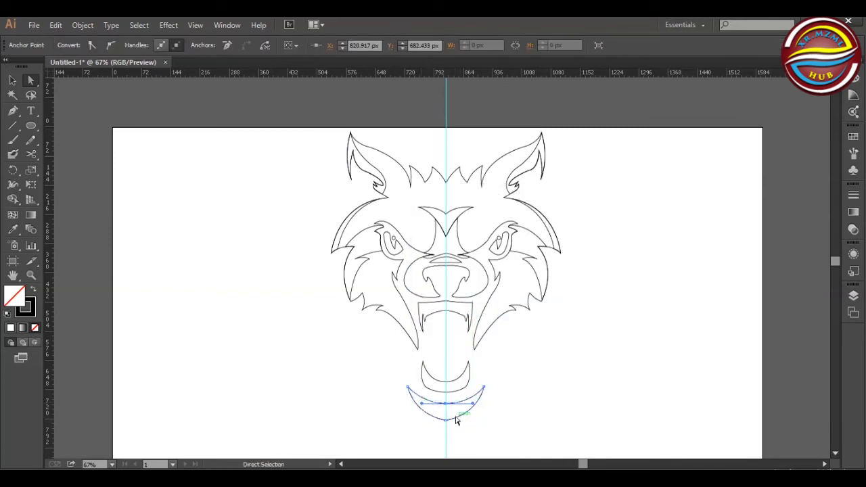
left_click_drag(423, 408, 446, 419)
left_click(512, 421)
left_click(479, 426)
Step: Smooth the curve at the chin's bottom centre anchor and move the whole chin crescent slightly up
left_click(446, 418)
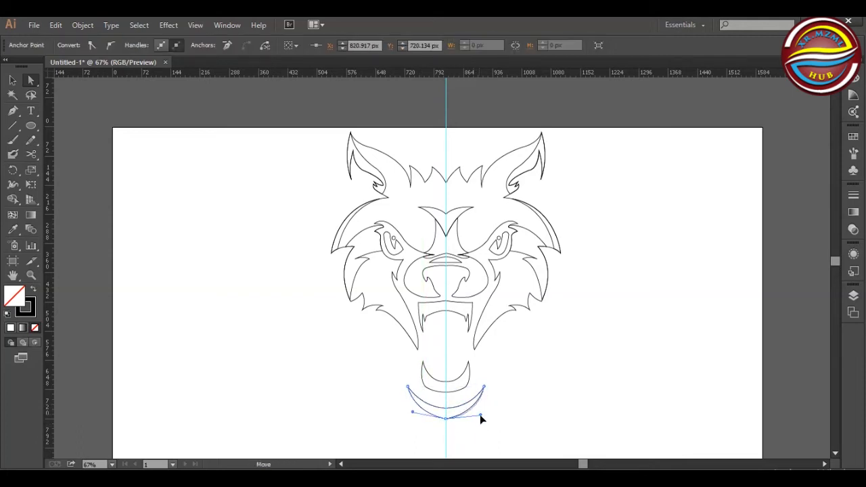
left_click(495, 397)
key("v")
left_click(405, 406)
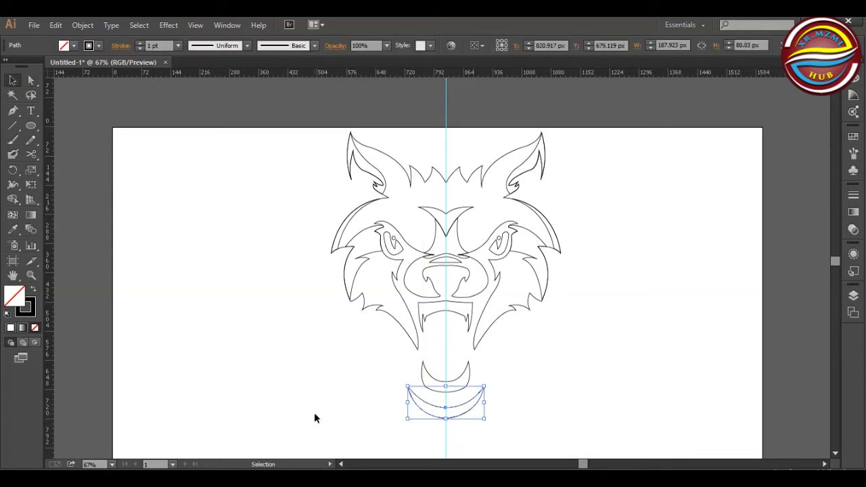
left_click(314, 413)
Step: Add a new layer, place it beneath Layer 1 and make Layer 1 the active layer
left_click(13, 110)
left_click(853, 296)
left_click(804, 397)
left_click_drag(768, 302, 777, 333)
left_click(718, 303)
left_click(718, 302)
Step: Select the complete head outline and move it straight down so that it sits centred vertically on the artboard
key("ctrl+a")
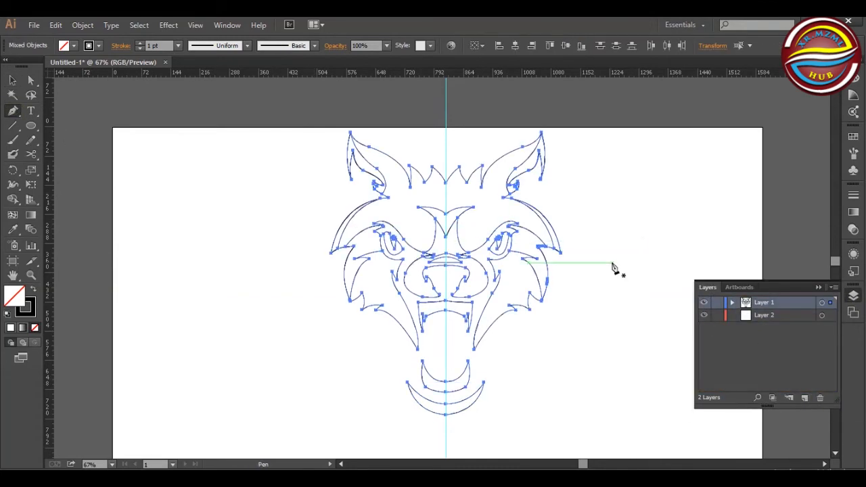
key("shift+Down")
key("shift+Down")
key("shift+Down")
left_click(112, 465)
left_click(138, 451)
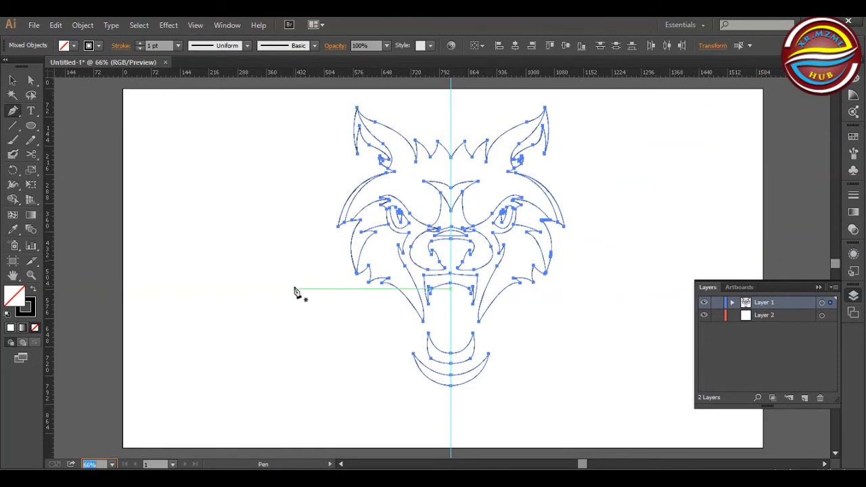
left_click(12, 80)
left_click(286, 228)
key("ctrl+a")
key("shift+Down")
key("shift+Down")
key("shift+Down")
key("shift+Down")
key("shift+Down")
key("p")
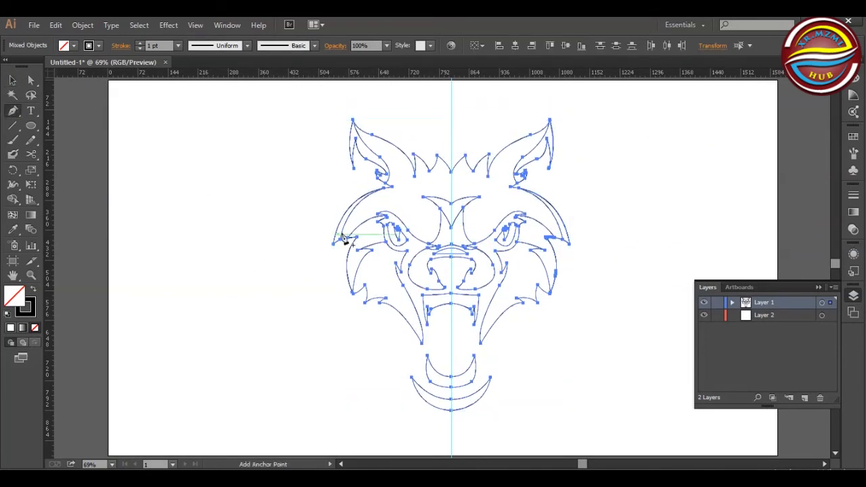
Step: Start an outer contour at the centre guide and draw two fur tufts just outside the left half of the forehead hair
left_click(451, 161)
left_click(425, 143)
left_click(426, 142)
left_click(427, 151)
key("ctrl+z")
left_click_drag(412, 145, 404, 146)
left_click(412, 145)
left_click(32, 82)
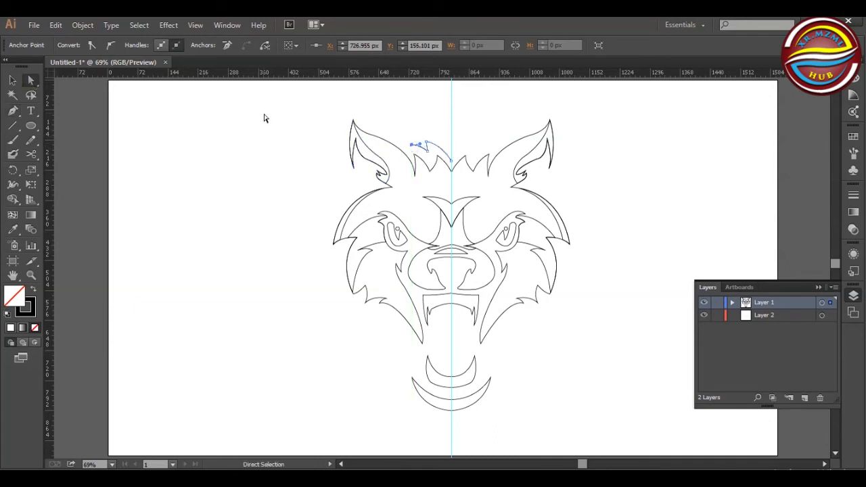
key("p")
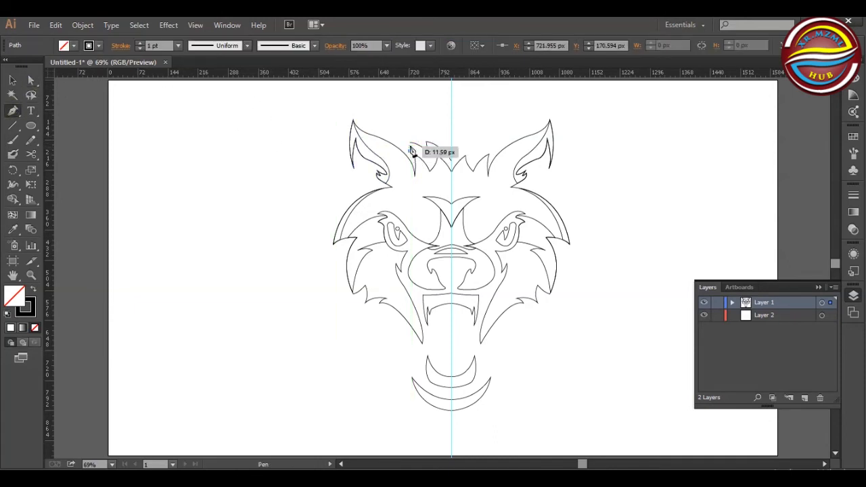
Step: Continue the outer contour over the left ear's tip and down its outer edge to the ear base
left_click(353, 124)
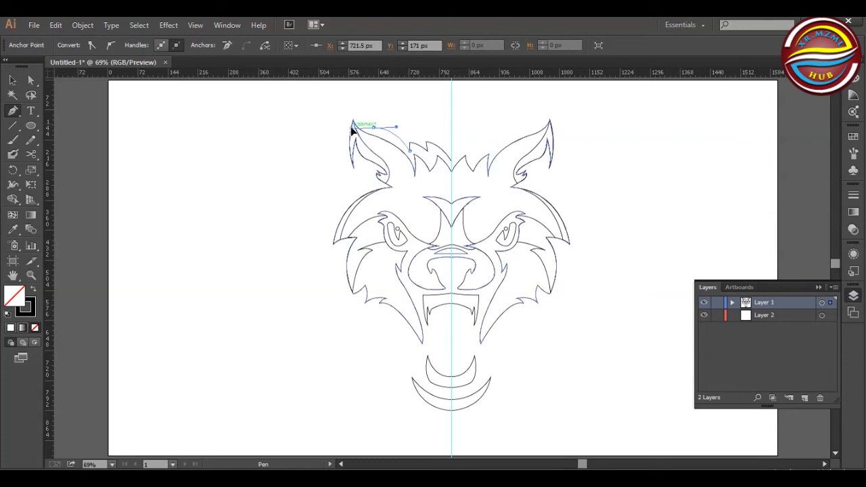
left_click_drag(352, 104, 346, 225)
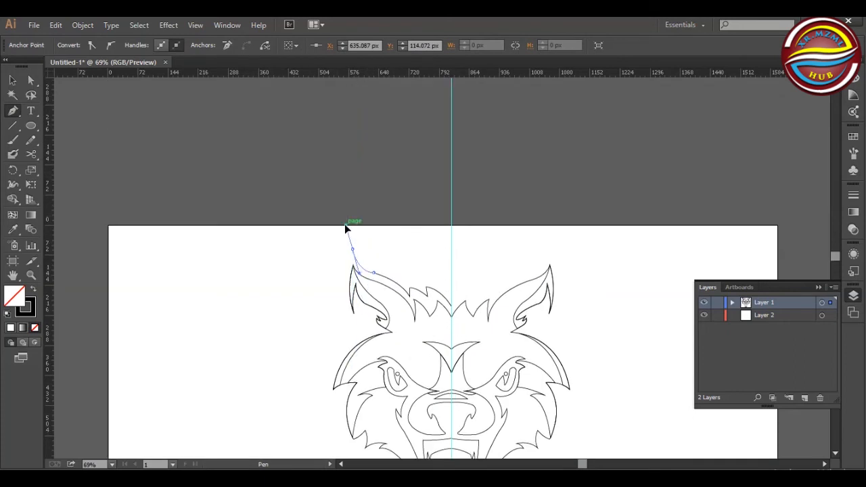
left_click(353, 252)
scroll(355, 250, "down", 3)
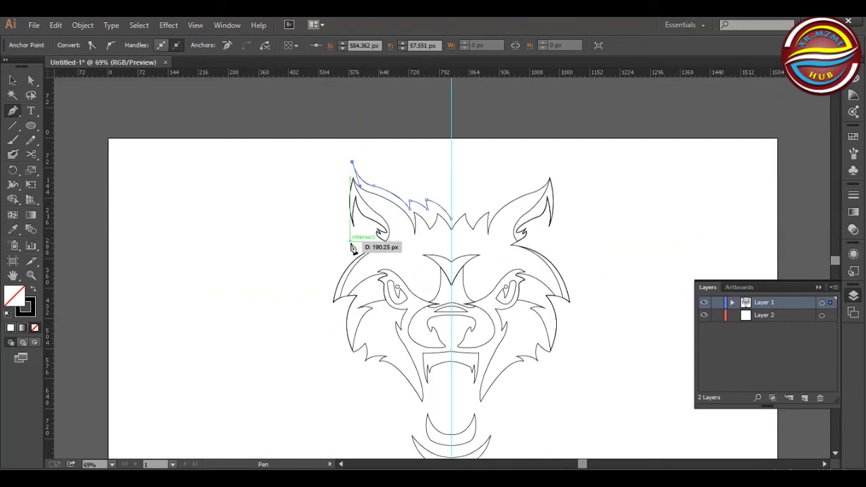
left_click_drag(357, 246, 391, 296)
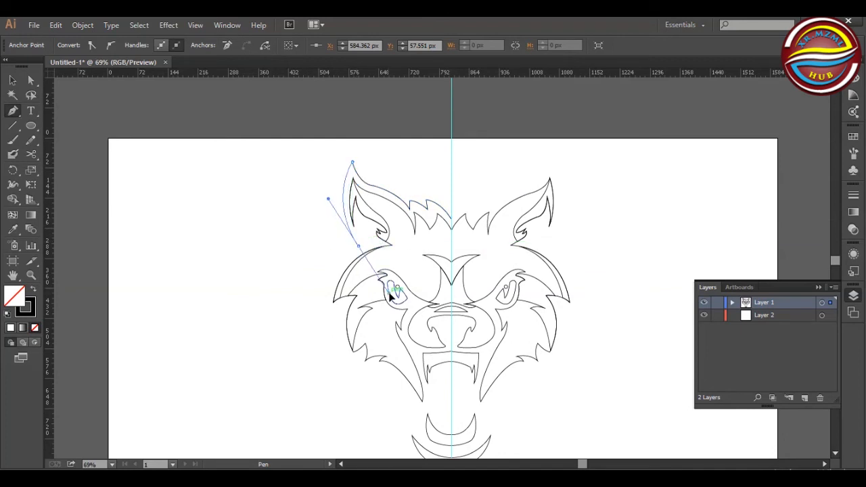
scroll(837, 452, "down", 3)
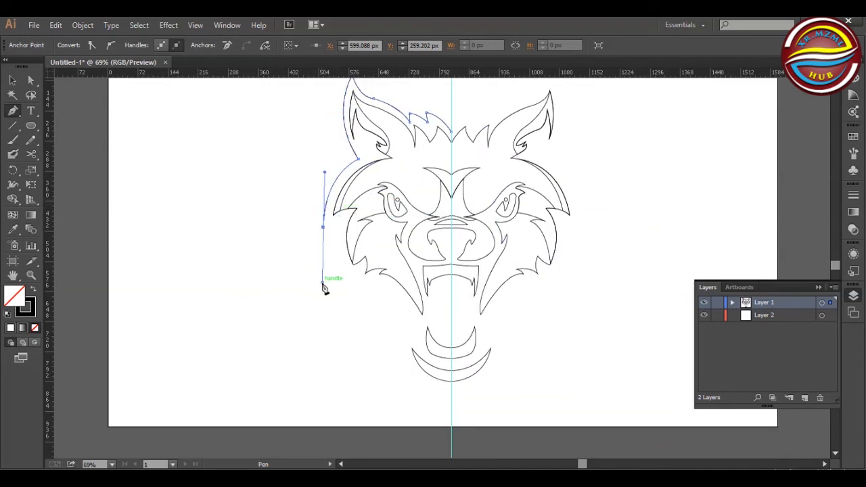
Step: Extend the outer contour around the left cheek point and down the cheek's side to its lower corner
left_click_drag(324, 227, 336, 220)
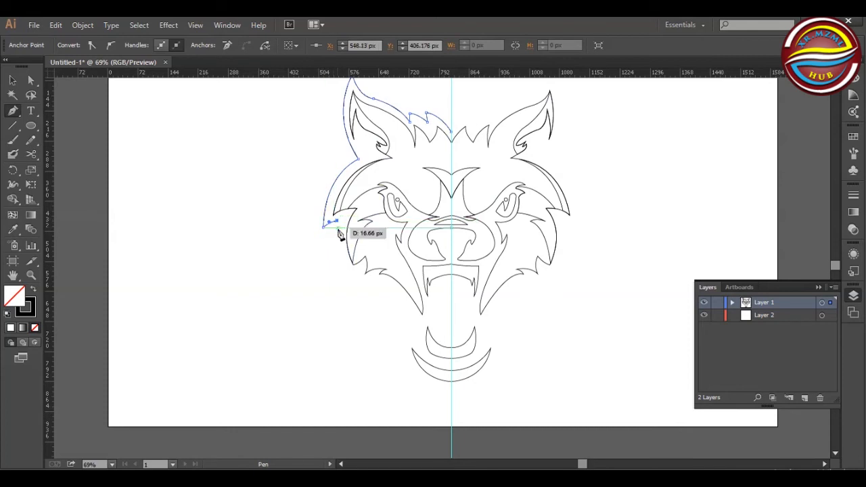
key("ctrl+z")
left_click_drag(333, 220, 332, 295)
key("a")
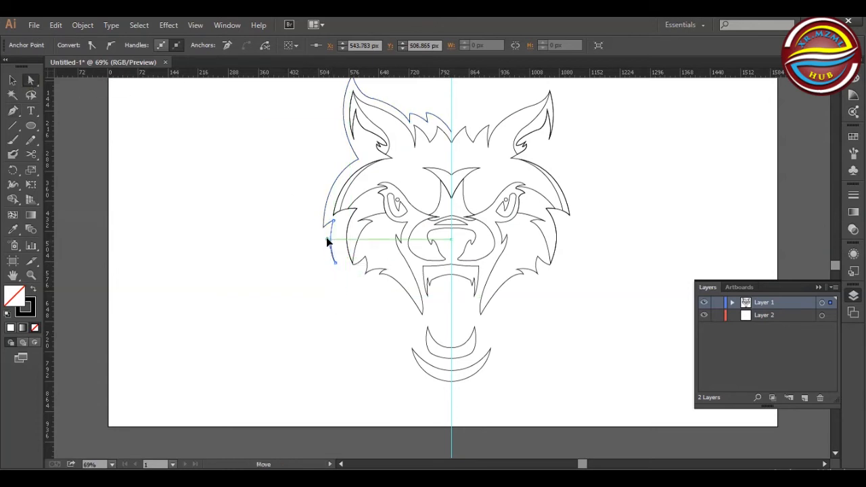
key("p")
left_click_drag(343, 276, 330, 298)
left_click(334, 288)
Step: Add small jagged fur tips to the outer contour below the left cheek
left_click(351, 284)
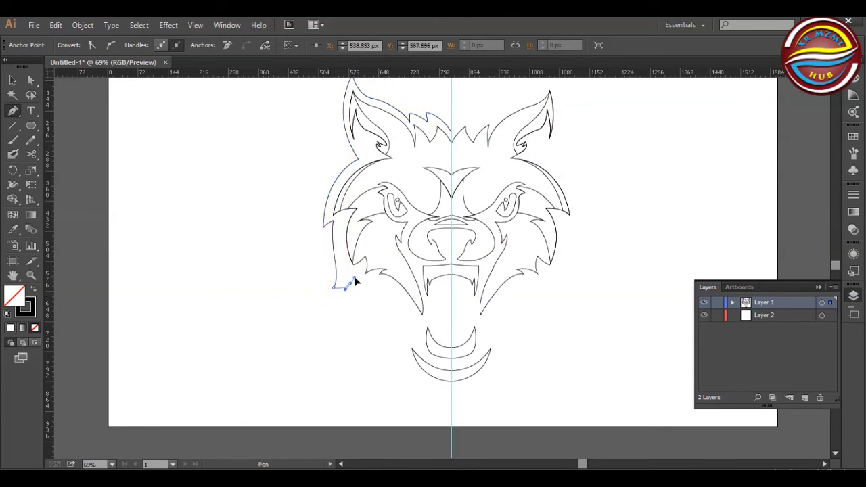
left_click_drag(342, 292, 363, 286)
left_click(342, 292)
left_click(358, 288)
left_click(358, 299)
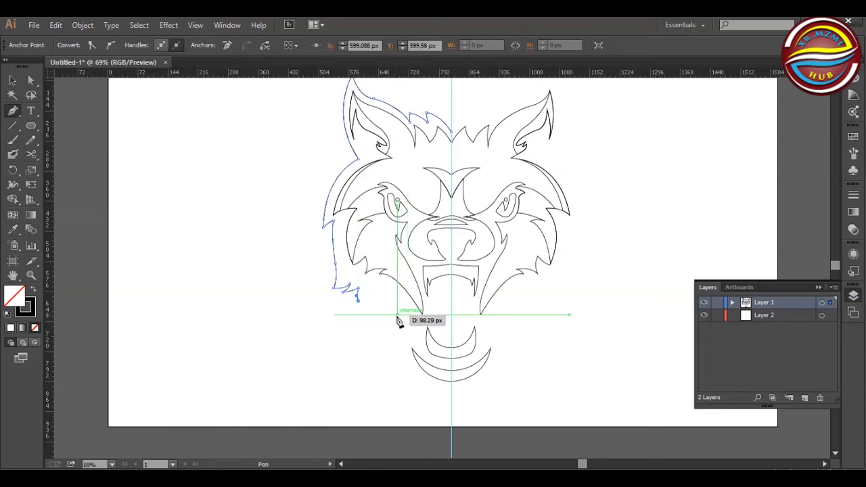
Step: Continue the outer contour along the left jaw with a fur tip and curve it under the chin to the centre guide
left_click_drag(382, 307, 397, 341)
left_click(383, 313)
left_click_drag(413, 352, 385, 344)
left_click(399, 342)
left_click(389, 342)
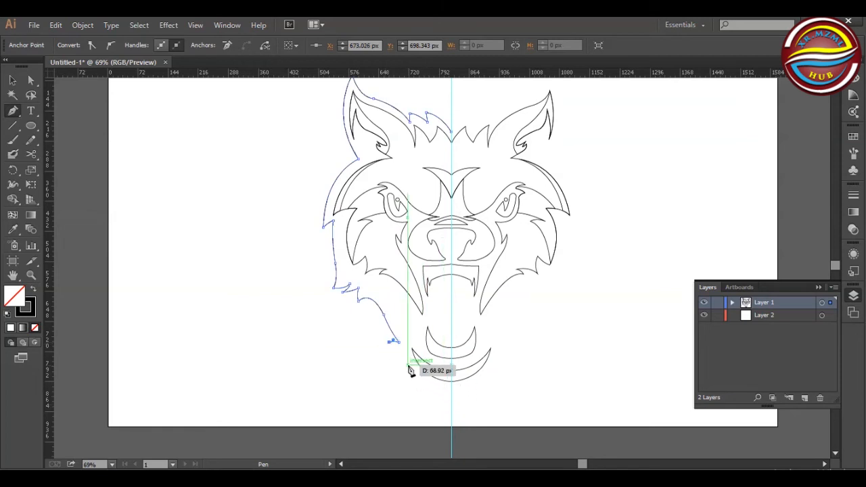
key("ctrl+z")
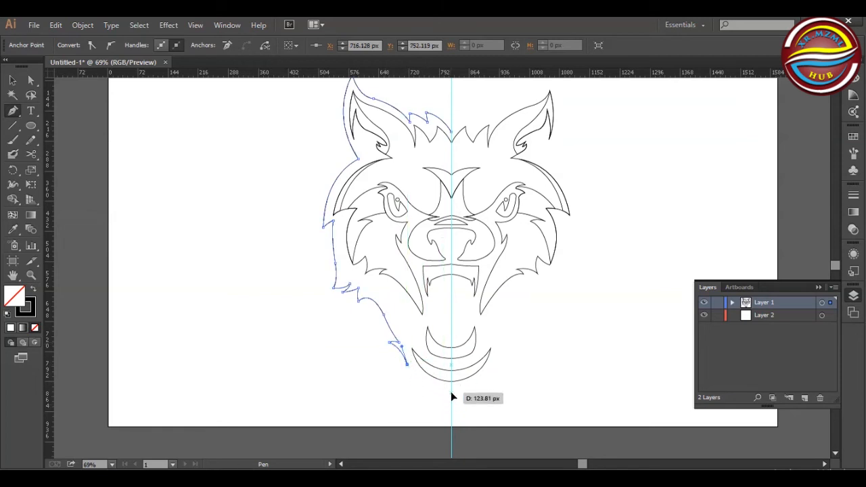
left_click_drag(485, 386, 490, 396)
left_click(452, 393)
Step: Reflect a copy of the left outer contour horizontally and move it right until its ends meet the original at the centre guide
key("v")
right_click(335, 181)
mouse_move(373, 338)
left_click(499, 383)
left_click(658, 270)
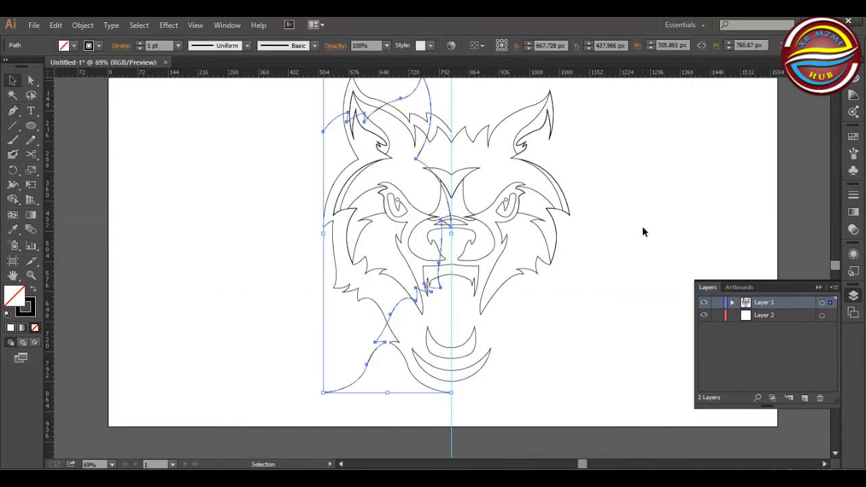
key("shift+Right")
key("shift+Right")
key("shift+Right")
key("shift+Right")
key("shift+Right")
key("shift+Right")
key("shift+Right")
key("shift+Right")
key("shift+Right")
key("shift+Right")
key("shift+Right")
key("shift+Right")
key("shift+Right")
key("shift+Right")
key("shift+Right")
key("shift+Right")
key("shift+Right")
key("shift+Right")
key("shift+Right")
key("shift+Right")
key("shift+Left")
key("shift+Left")
key("Left")
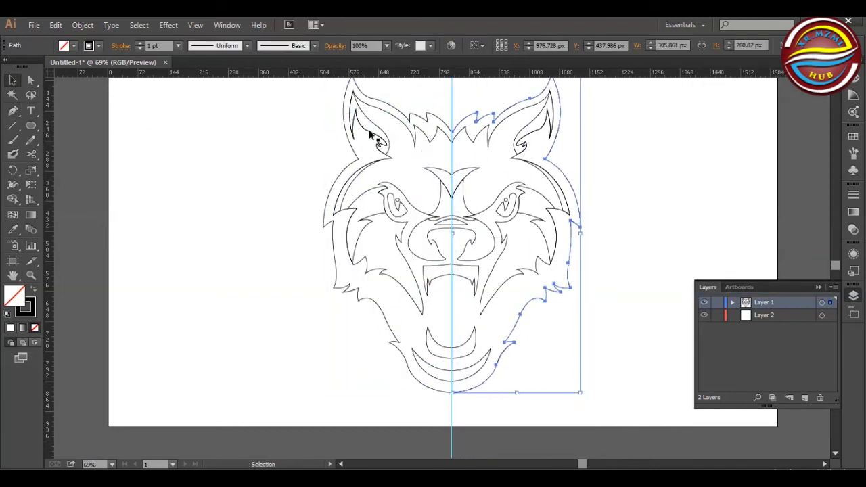
Step: Average and join the two contour endpoints below the chin on the centre guide
left_click(30, 81)
left_click(265, 246)
left_click_drag(434, 406, 456, 392)
right_click(455, 398)
left_click(498, 298)
key("Return")
right_click(456, 397)
left_click(498, 288)
Step: Average and join the two contour endpoints at the top of the forehead on the centre guide
left_click_drag(448, 124, 458, 138)
right_click(458, 138)
left_click(482, 226)
key("Return")
right_click(455, 134)
left_click(482, 216)
left_click(197, 116)
Step: Move the joined outer contour in place onto Layer 2, then lock and hide that layer with Layer 1 active
key("v")
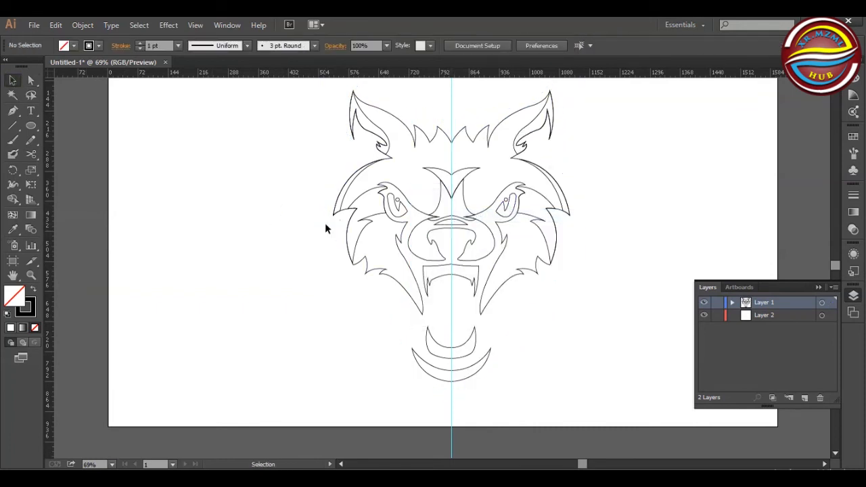
left_click(744, 315)
key("ctrl+a")
key("ctrl+shift+a")
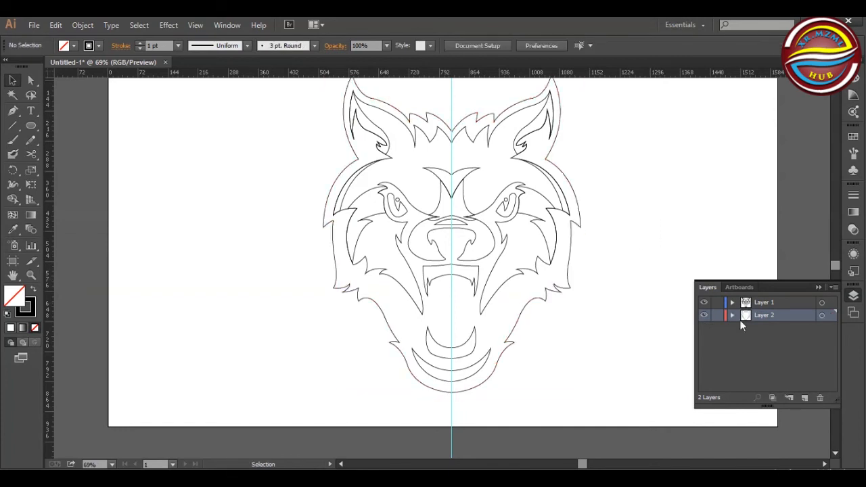
left_click(718, 315)
left_click(765, 303)
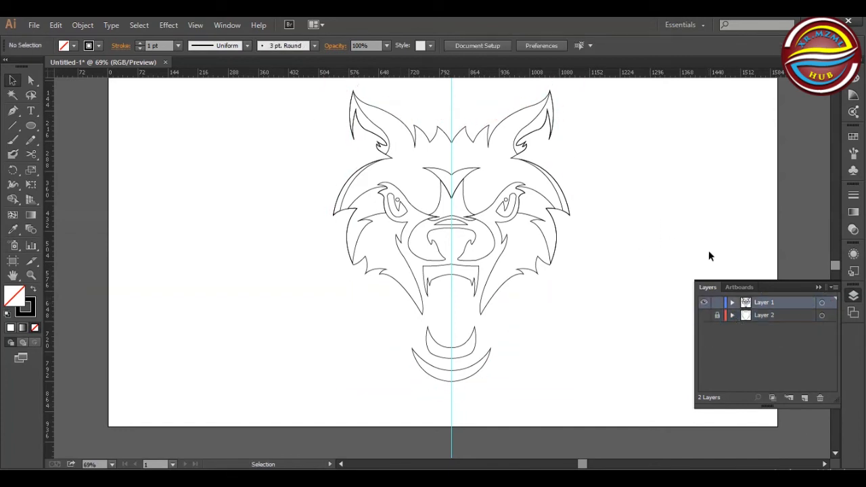
Step: Fill the main head compound path with medium grey
left_click(414, 134)
left_click(73, 45)
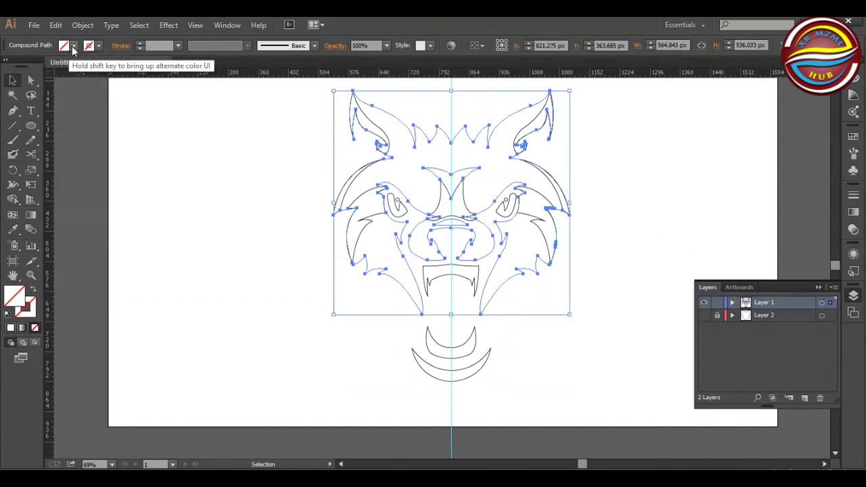
left_click(81, 85)
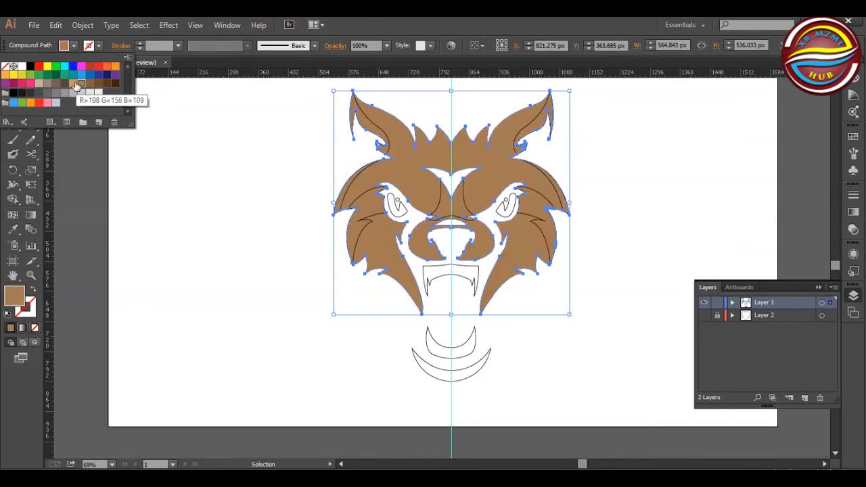
left_click(64, 95)
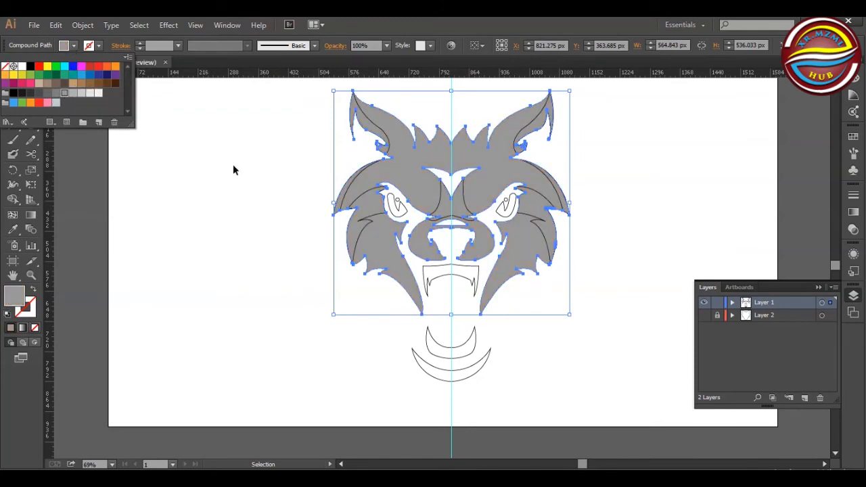
left_click(274, 180)
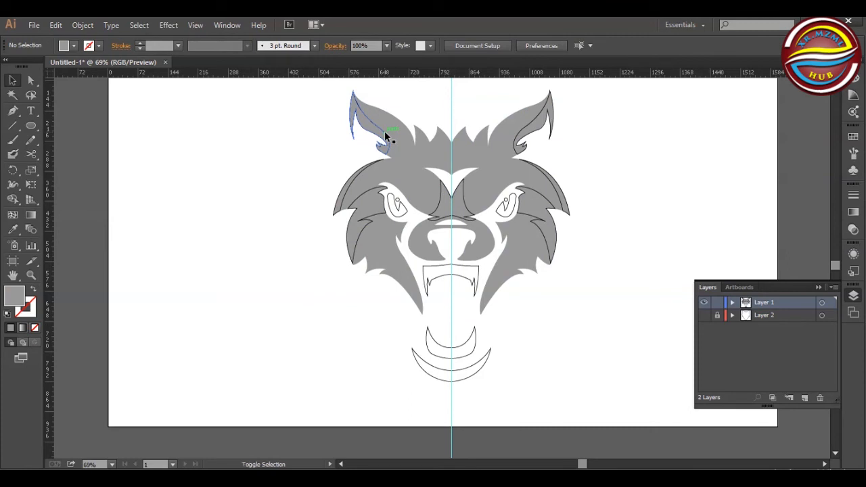
Step: Fill the shading shapes on the ears, cheeks and nose bridge with dark grey and no stroke
left_click(385, 133, "shift")
left_click(518, 138, "shift")
left_click(446, 197, "shift")
left_click(370, 191, "shift")
left_click(357, 178, "shift")
left_click(555, 182, "shift")
left_click(68, 45)
left_click(40, 93)
left_click(47, 92)
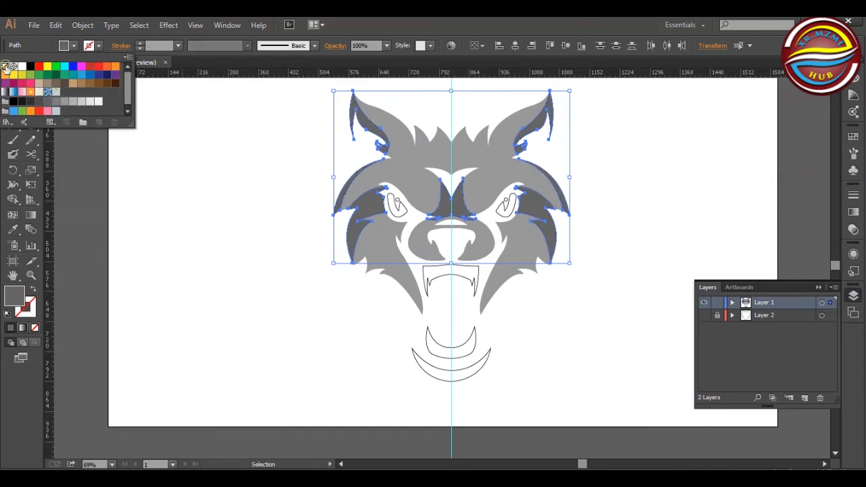
left_click(227, 149)
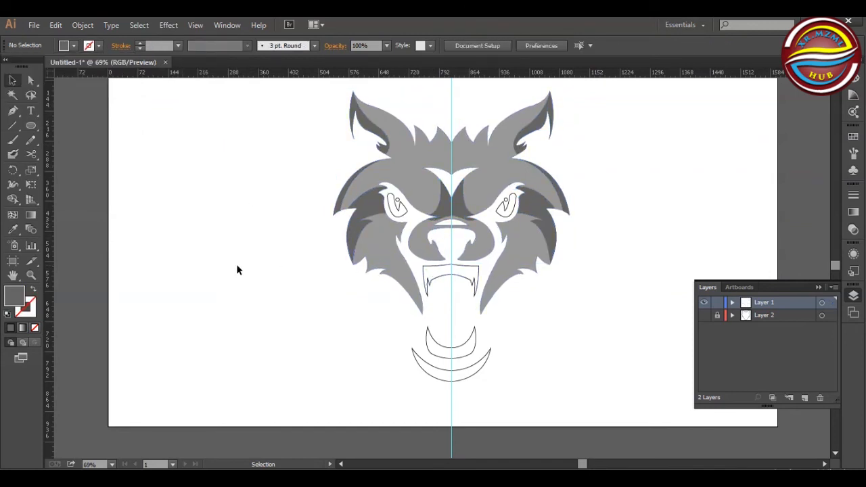
Step: Set the main head compound path to no fill with a black stroke
key("p")
left_click(12, 81)
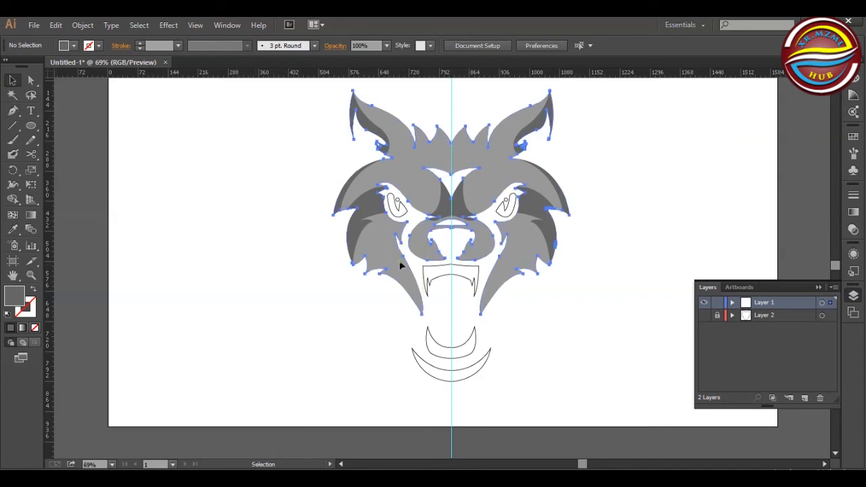
left_click(400, 265)
left_click(68, 45)
left_click(8, 65)
left_click(96, 45)
left_click(35, 66)
left_click(223, 201)
left_click(222, 205)
key("p")
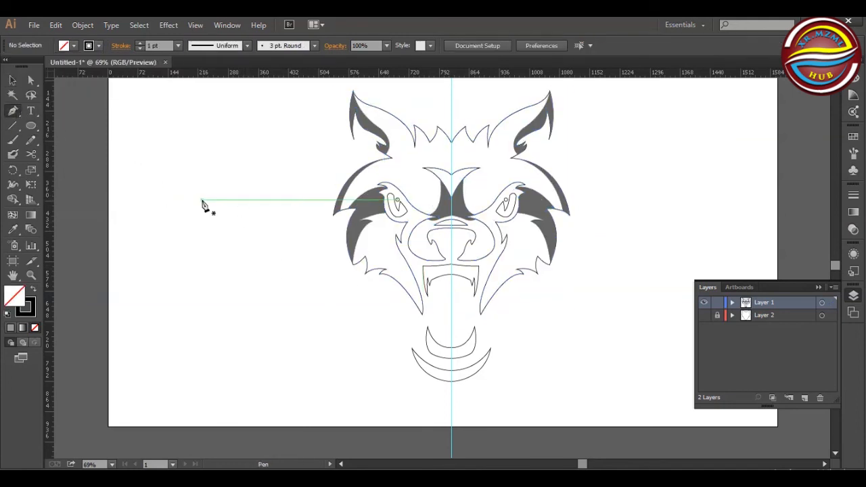
Step: Set the nose-bridge shading shapes to no fill with a black stroke
left_click(444, 205, "ctrl")
left_click(72, 46)
left_click(7, 66)
left_click(97, 45)
left_click(35, 66)
left_click(229, 198)
Step: Start a small jagged path on the left side of the muzzle, just above the nostril
left_click(13, 112)
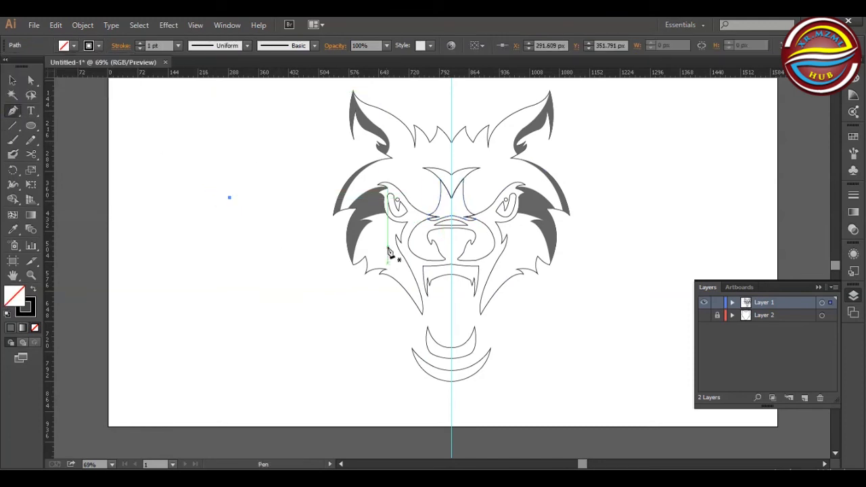
left_click(422, 231)
left_click_drag(444, 241, 443, 243)
key("ctrl+z")
left_click(427, 226)
key("ctrl+shift+a")
key("a")
left_click(427, 225)
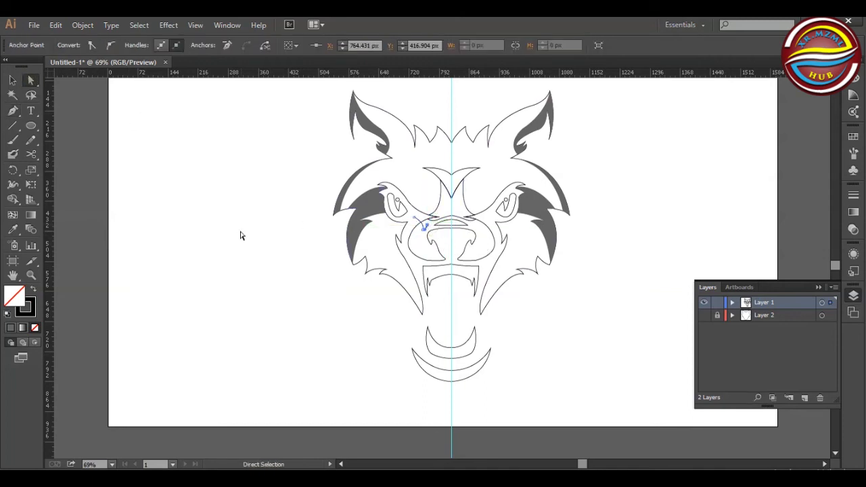
Step: Extend the jagged muzzle path across the top of the nose to the centre guide and complete its left half
left_click(241, 236)
left_click(423, 227)
key("ctrl+shift+a")
key("p")
left_click(426, 226)
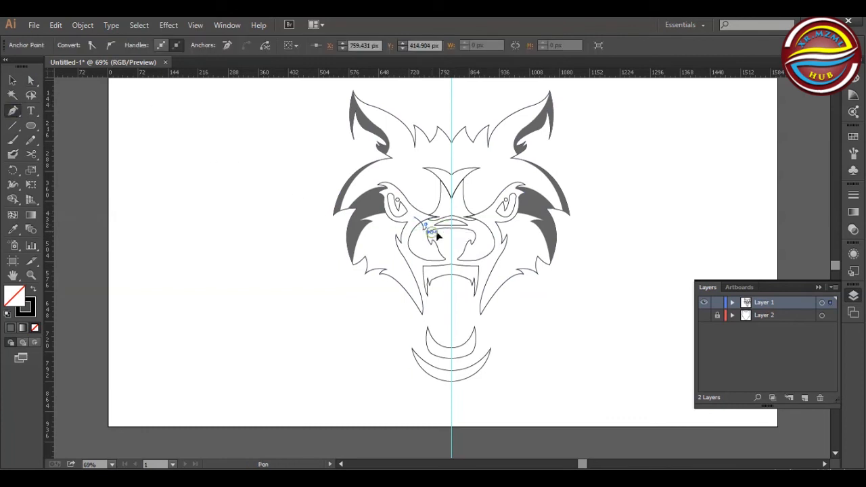
left_click_drag(441, 232, 451, 232)
key("a")
key("p")
key("v")
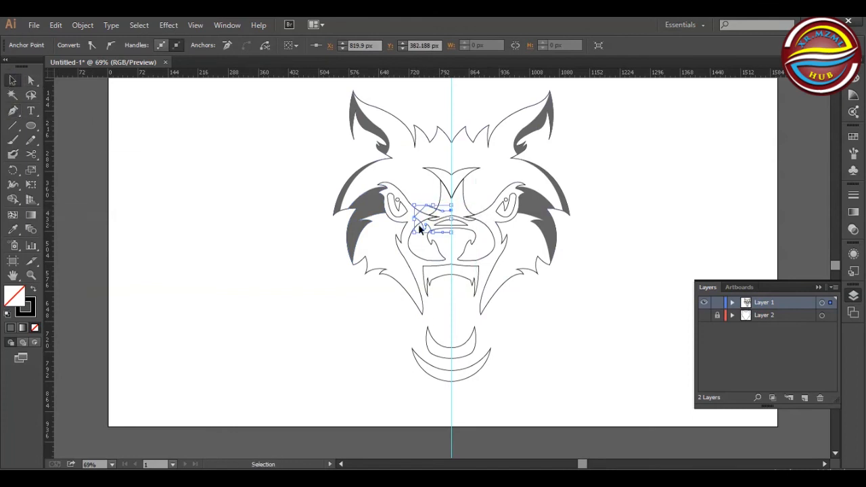
Step: Reflect a copy of the jagged muzzle half and move it across the centre guide to form the opposite half
right_click(417, 214)
mouse_move(474, 373)
left_click(581, 420)
left_click(658, 276)
key("shift+Right")
key("shift+Right")
key("shift+Right")
key("shift+Right")
key("shift+Right")
key("shift+Right")
key("shift+Right")
key("shift+Right")
key("shift+Right")
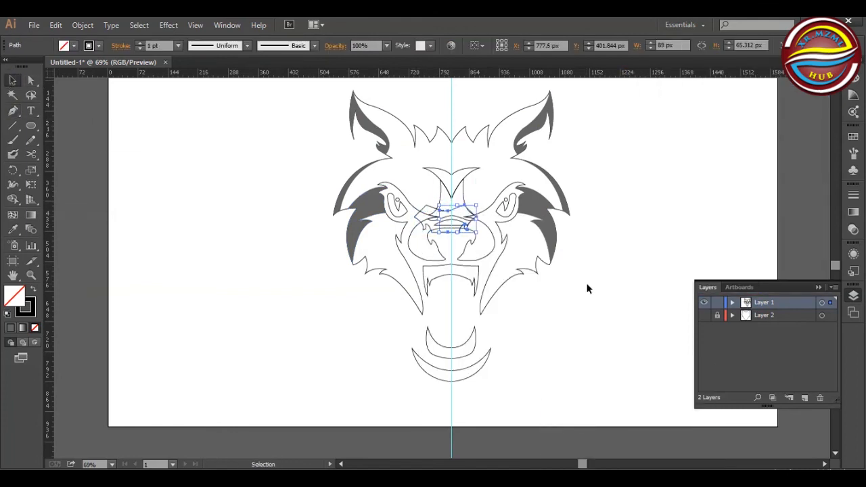
left_click(588, 286)
Step: Average and join the two muzzle halves' upper and lower end points on the centre guide
left_click(31, 80)
right_click(455, 210)
mouse_move(446, 205)
left_mouse_down()
mouse_move(457, 215)
mouse_move(448, 241)
mouse_move(456, 228)
mouse_move(447, 207)
mouse_move(456, 215)
left_mouse_up()
left_click(524, 293)
left_click(453, 300)
right_click(453, 209)
left_click(481, 278)
right_click(453, 232)
left_click(487, 329)
right_click(453, 232)
left_click(469, 317)
right_click(453, 209)
left_click(501, 293)
left_click(503, 301)
right_click(452, 207)
left_click(473, 305)
key("Return")
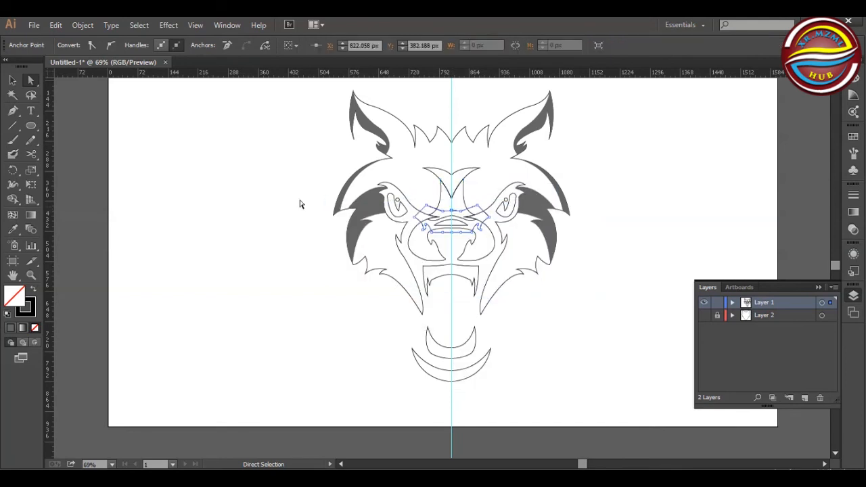
Step: Clean up the overlapping areas between the jagged muzzle path and the nose shapes with the Shape Builder tool
key("ctrl+a")
left_click(13, 199)
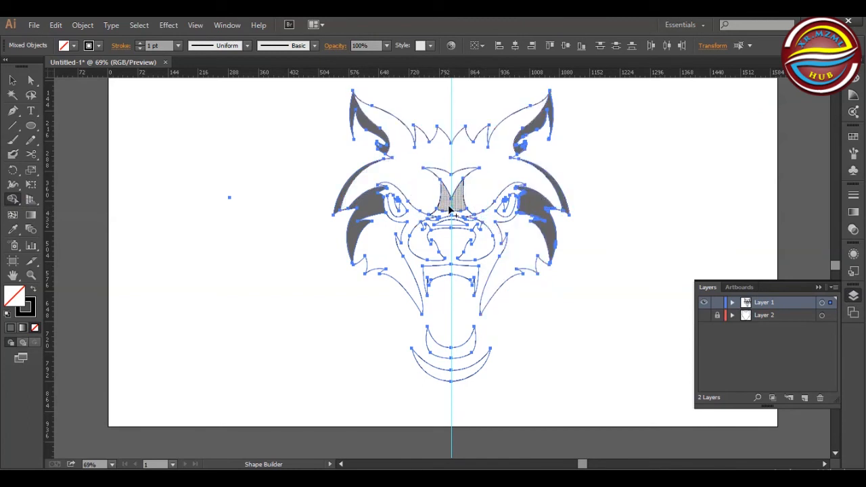
left_click(12, 79)
left_click(175, 193)
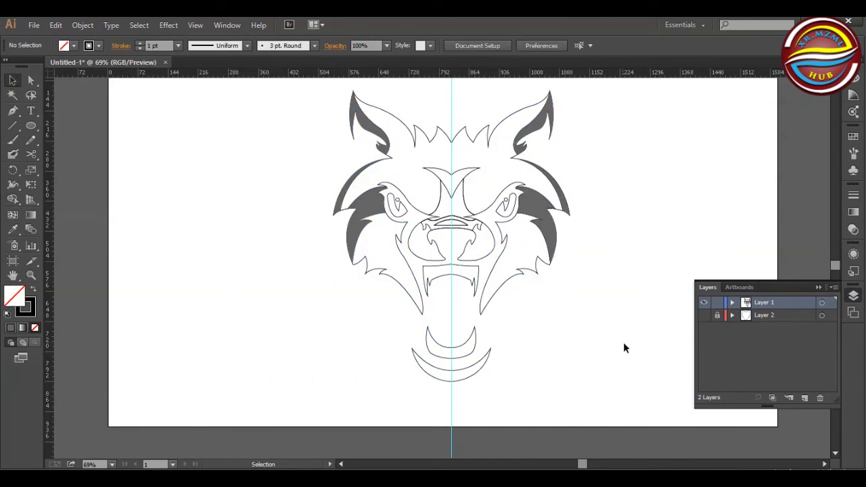
Step: Try to fill the compound path of cheek, muzzle and dark shading shapes with dark grey
left_click(414, 226)
left_click(73, 45)
left_click(46, 93)
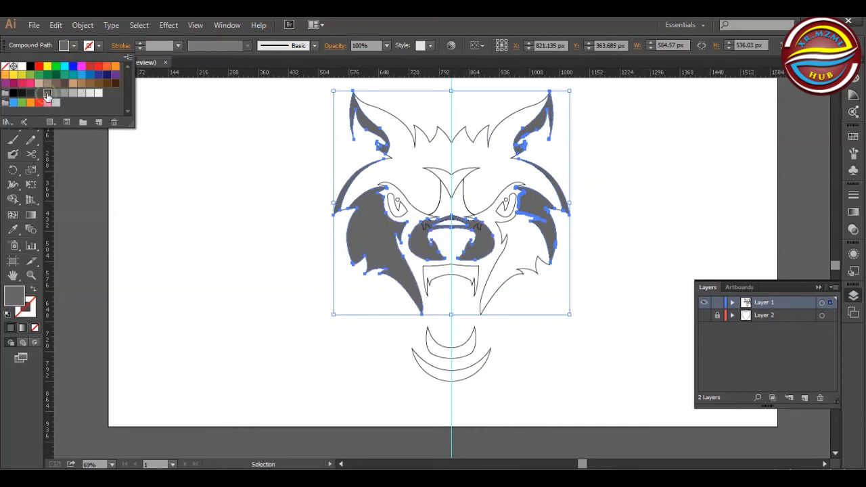
key("Escape")
left_click(418, 165)
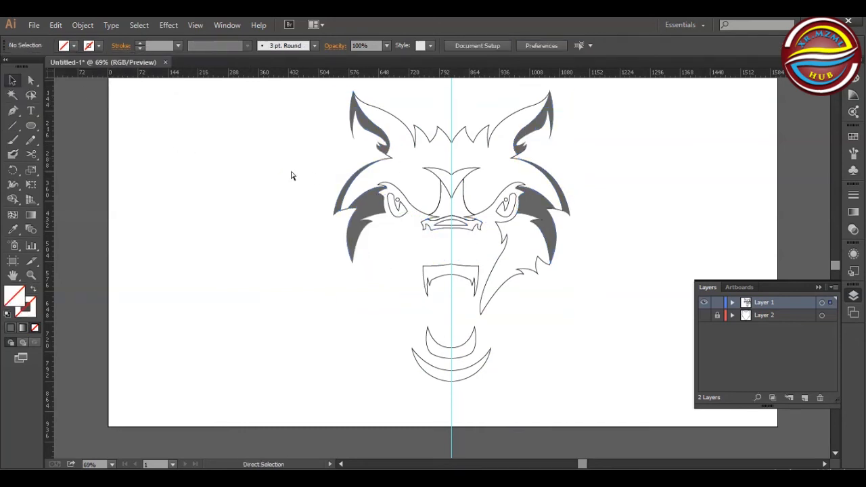
key("ctrl+z")
left_click(402, 229)
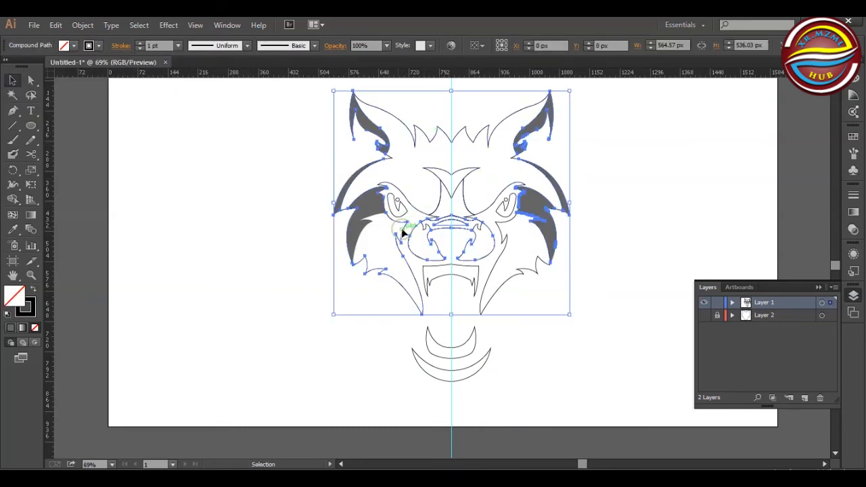
Step: Fill the upper head and forehead shape with medium grey
left_click(409, 201)
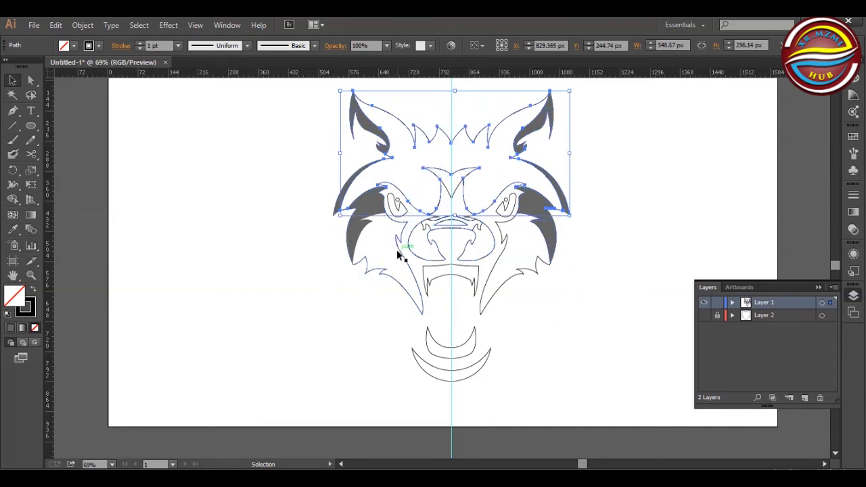
left_click(73, 46)
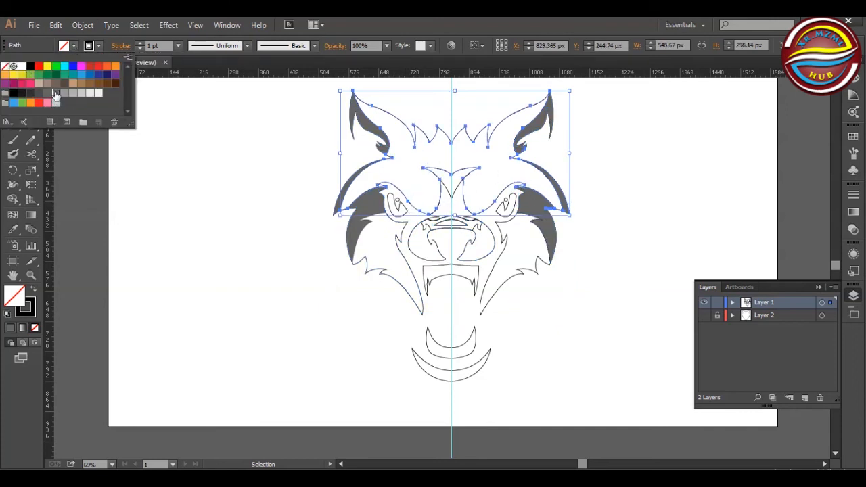
left_click(64, 95)
left_click(207, 240)
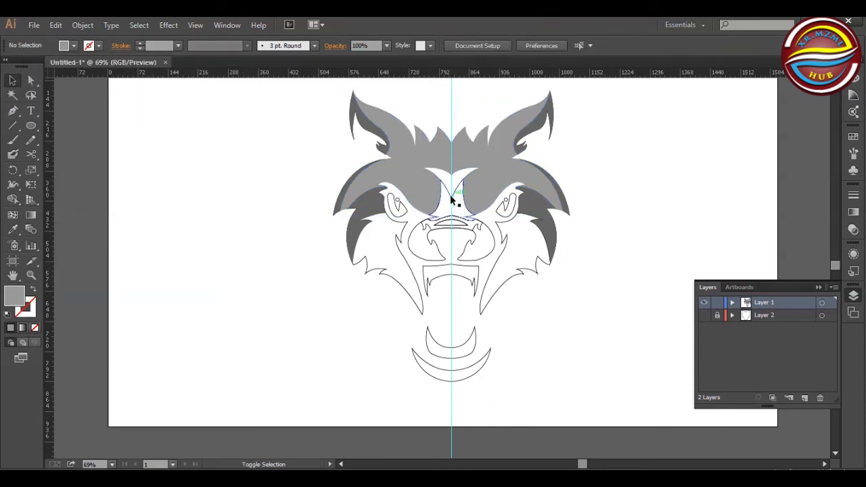
Step: Use the Eyedropper to give the nose-bridge shading the dark grey and the jagged muzzle shape the forehead's medium grey
left_click(451, 196)
left_click(12, 229)
left_click(420, 174)
left_click(374, 203)
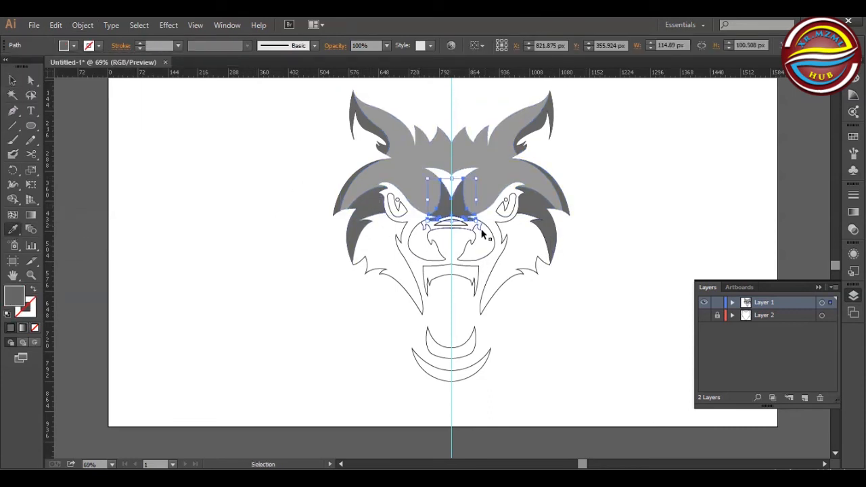
left_click(480, 229, "ctrl")
left_click(495, 189)
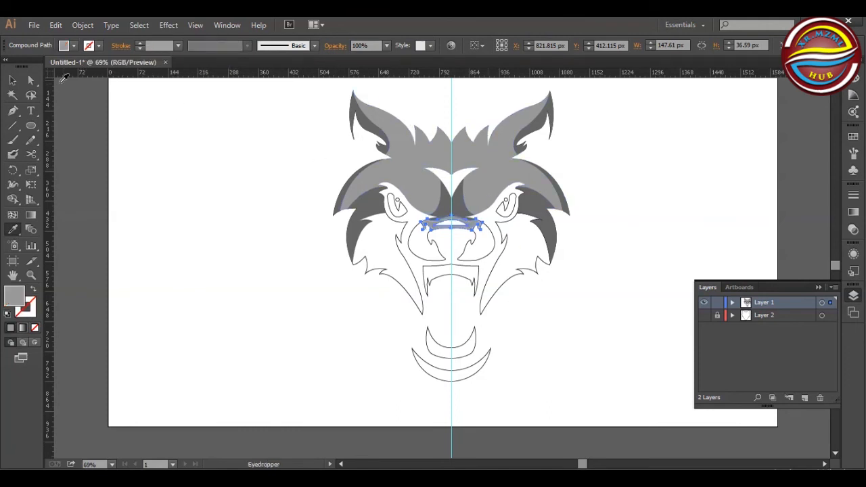
key("v")
Step: Fill both cheek shapes and the muzzle with light grey R=230 G=230 B=230
left_click(209, 231)
left_click(396, 281, "shift")
left_click(489, 281, "shift")
left_click(71, 45)
left_click(74, 93)
left_click(90, 93)
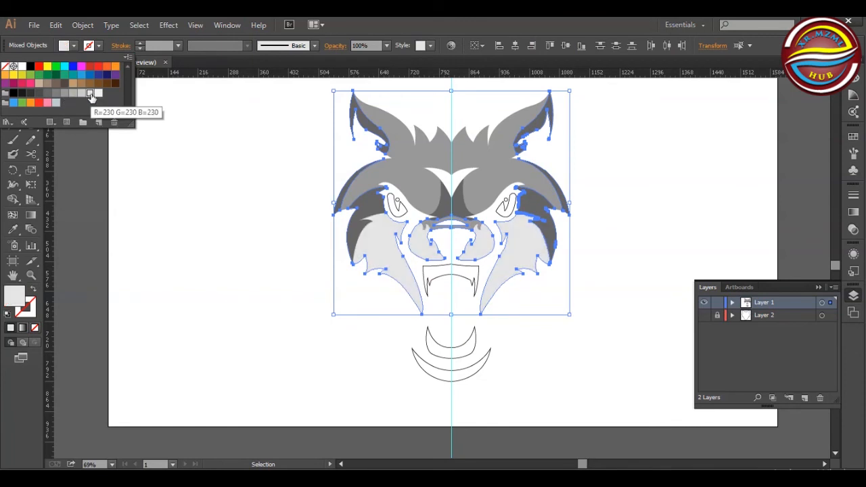
left_click(214, 240)
left_click(229, 249)
Step: Fill the chin crescent with the cheek's light grey using the Eyedropper
left_click(421, 364)
left_click(400, 280, "shift")
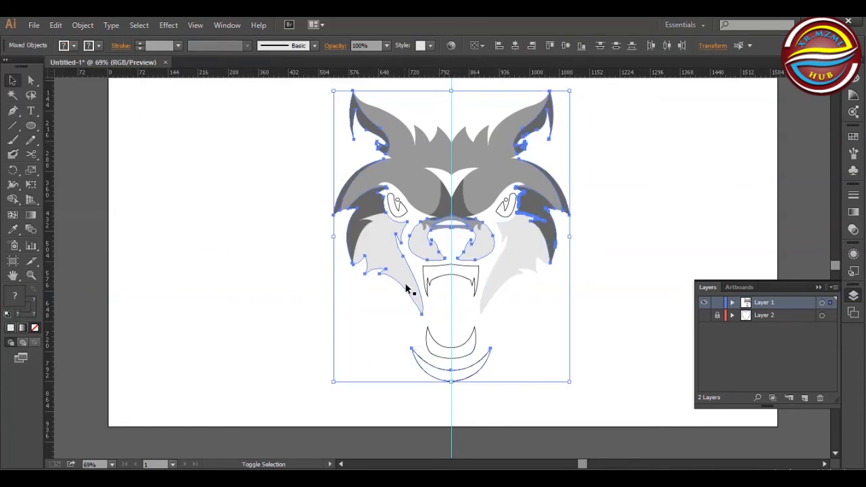
left_click(406, 289, "shift")
key("i")
left_click(381, 245)
key("v")
left_click(224, 247)
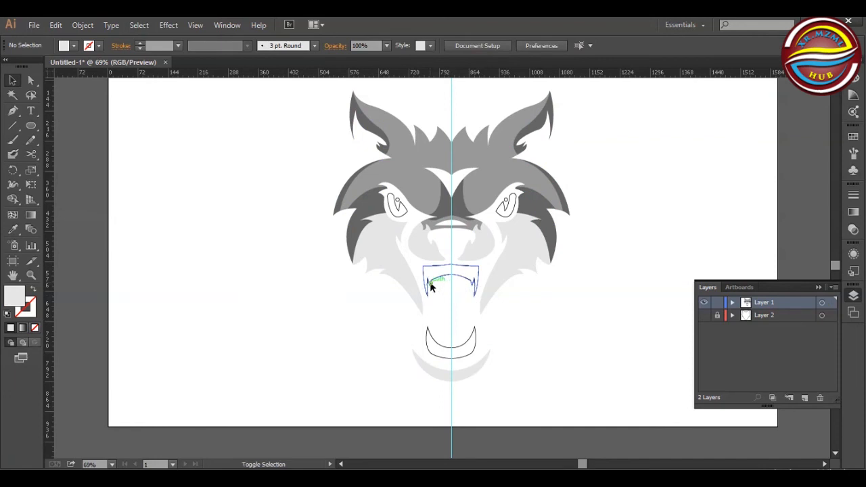
Step: Fill the upper and lower teeth with near-white R=242 G=242 B=242
left_click(431, 288)
left_click(64, 45)
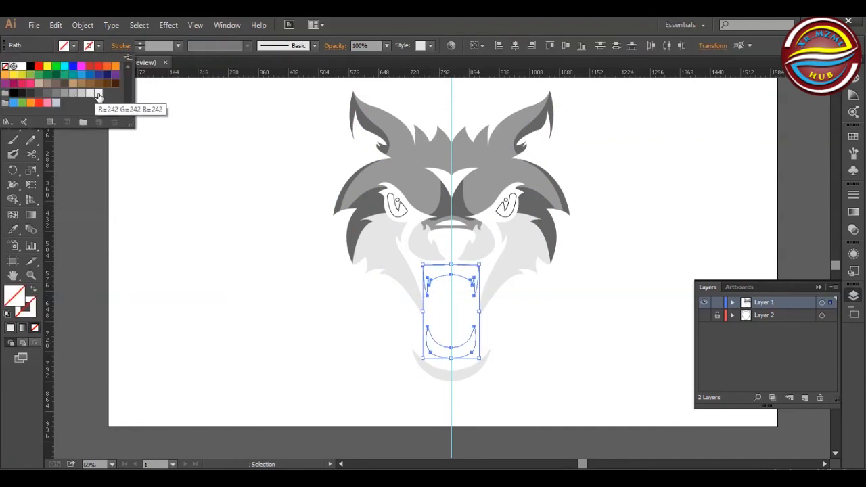
left_click(98, 95)
left_click(281, 293)
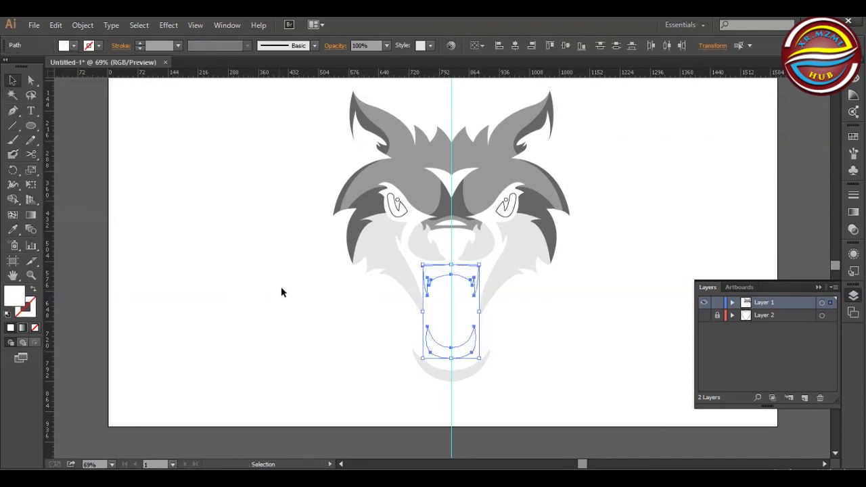
Step: Apply the teeth's near-white fill to the small highlight circles in both eyes with the Eyedropper
left_click(364, 233)
left_click(397, 200)
left_click(507, 203, "shift")
key("i")
left_click(452, 348)
left_click(12, 79)
left_click(271, 169)
Step: Fill both eye shapes with red and remove their strokes
left_click(405, 211)
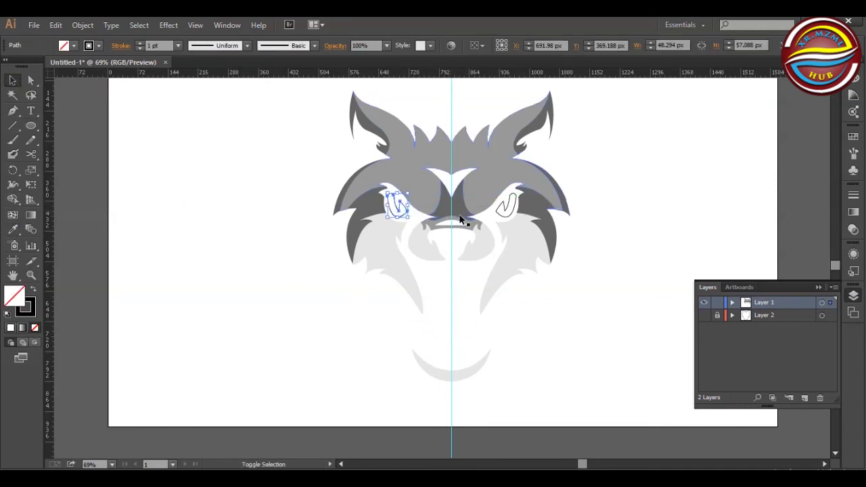
left_click(499, 211, "shift")
left_click(74, 45)
left_click(59, 70)
left_click(389, 216)
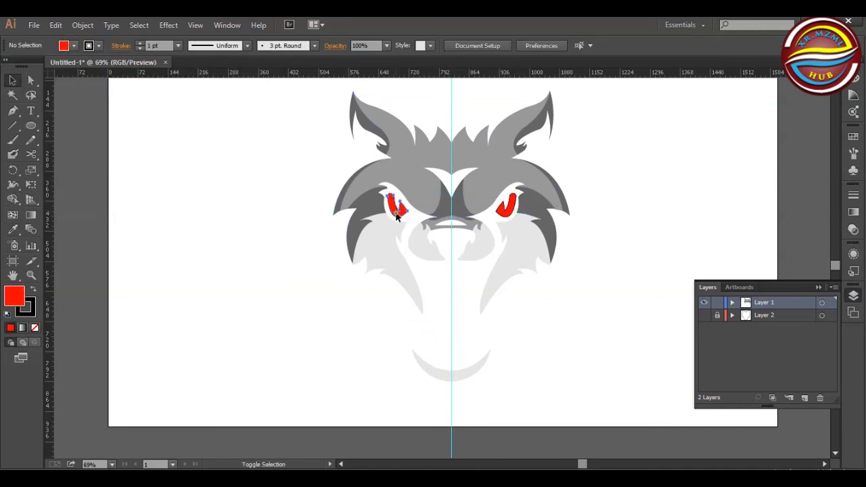
left_click(98, 45)
left_click(6, 66)
Step: Adjust the eyes' red fill to a slightly lighter orange-red in the Color Picker
left_click(73, 45)
left_click(107, 66)
left_click(98, 67)
left_click(15, 290)
left_click(73, 46)
left_click(39, 66)
double_click(19, 293)
left_click_drag(646, 61, 720, 102)
left_click_drag(704, 139, 676, 142)
left_click(827, 142)
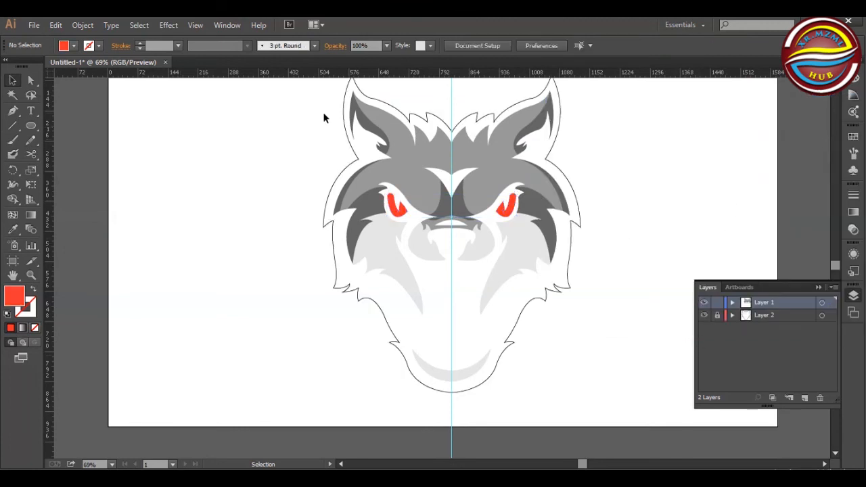
Step: Unlock Layer 2 and fill the outer head contour with black
left_click(73, 46)
left_click(30, 66)
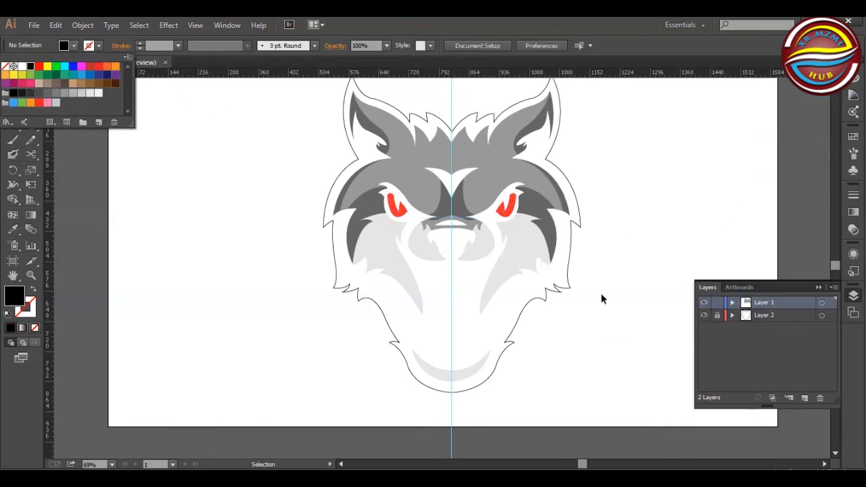
left_click(718, 314)
left_click(737, 316)
left_click(580, 225)
left_click(73, 45)
left_click(30, 66)
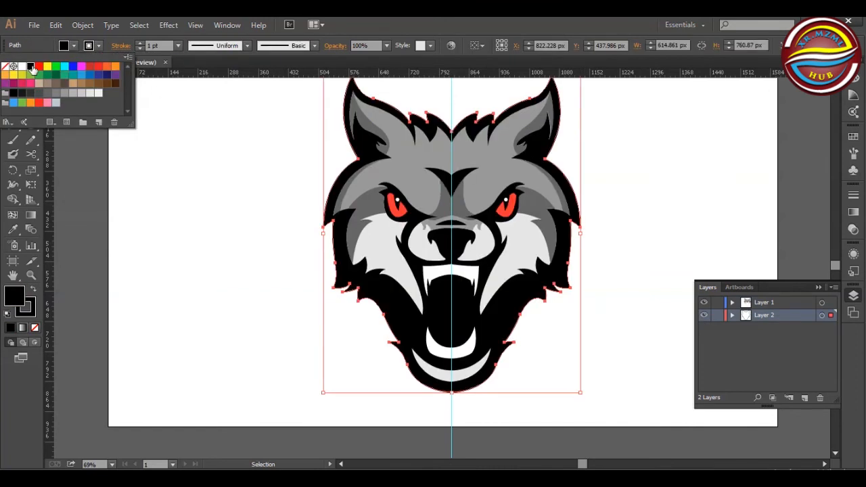
Step: Set the outer contour's stroke colour to red
left_click(99, 46)
left_click(98, 46)
left_click(39, 66)
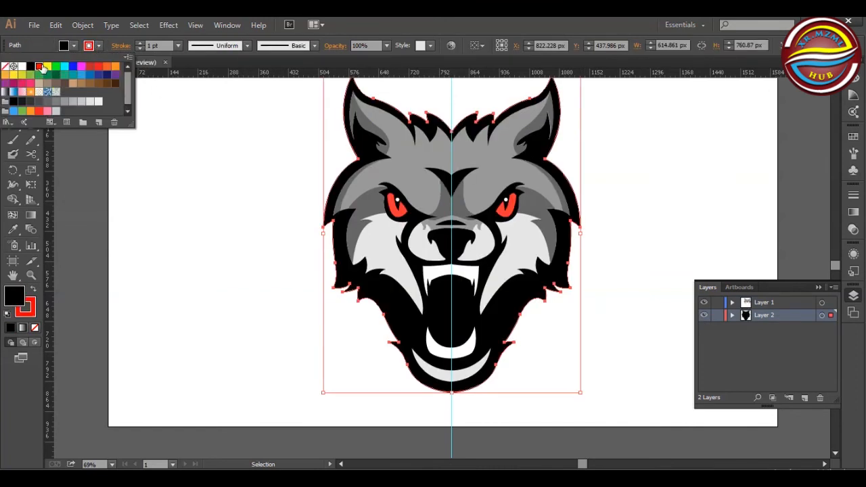
left_click(99, 46)
Step: Set the outer contour's stroke weight to 5 pt and align the stroke to the outside
left_click(139, 42)
left_click(140, 43)
left_click(140, 43)
left_click(120, 45)
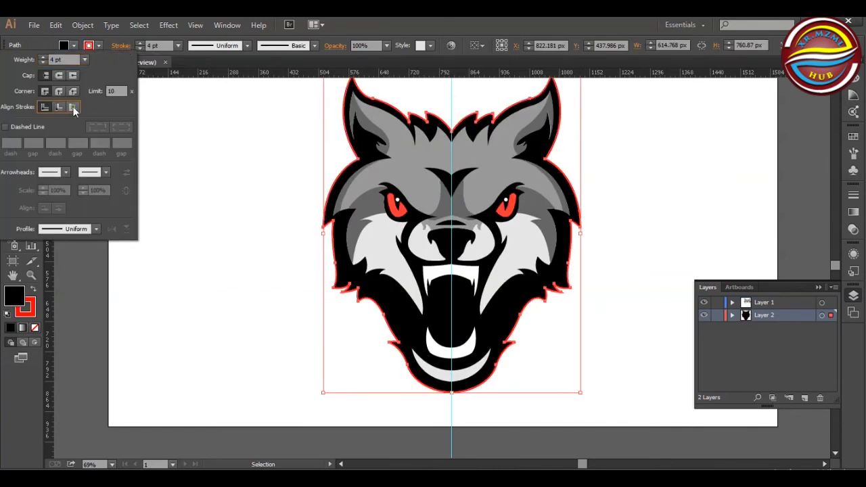
left_click(73, 107)
left_click(140, 42)
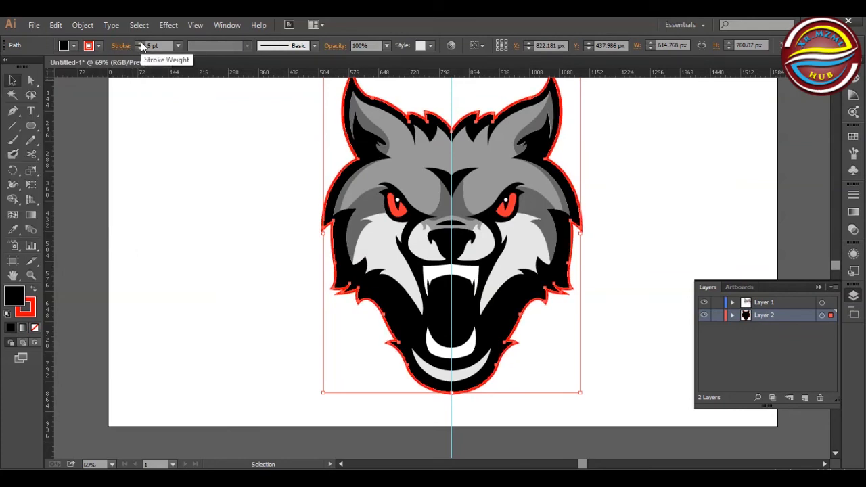
left_click(406, 370)
left_click(111, 464)
left_click(132, 452)
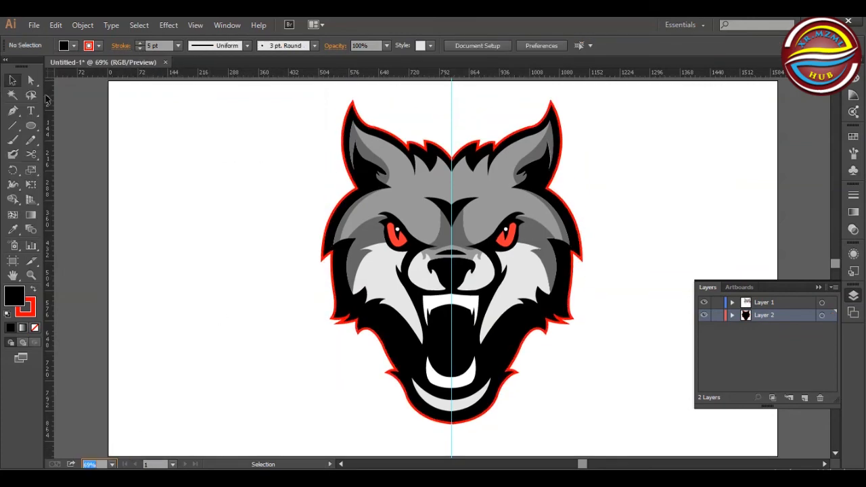
key("a")
left_click(355, 160)
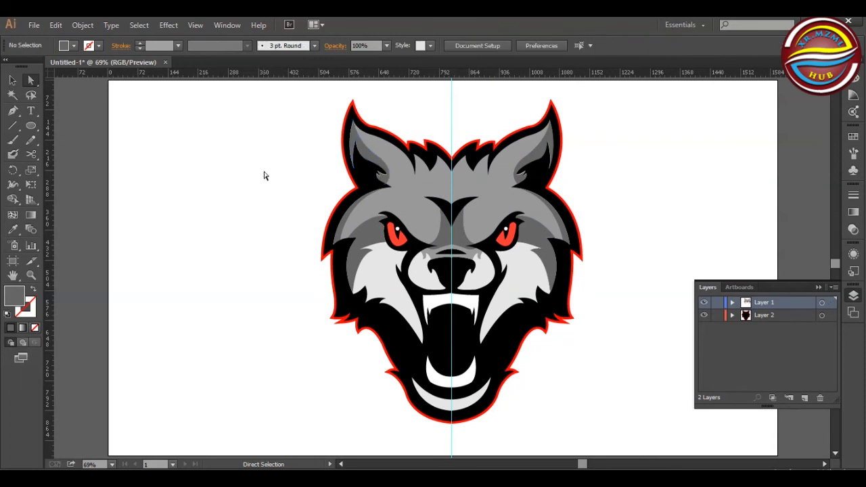
left_click(13, 80)
left_click(272, 150)
left_click(383, 152)
left_click(291, 150)
left_click(360, 151)
left_click(189, 153)
left_click(362, 150)
left_click(253, 157)
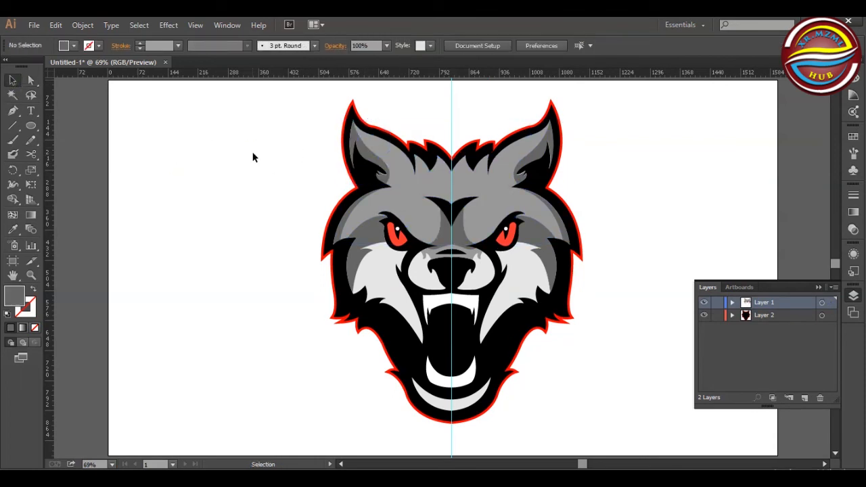
Step: Undo the last stroke weight increase on the outer contour
key("ctrl+z")
key("ctrl+z")
key("ctrl+z")
left_click(259, 164)
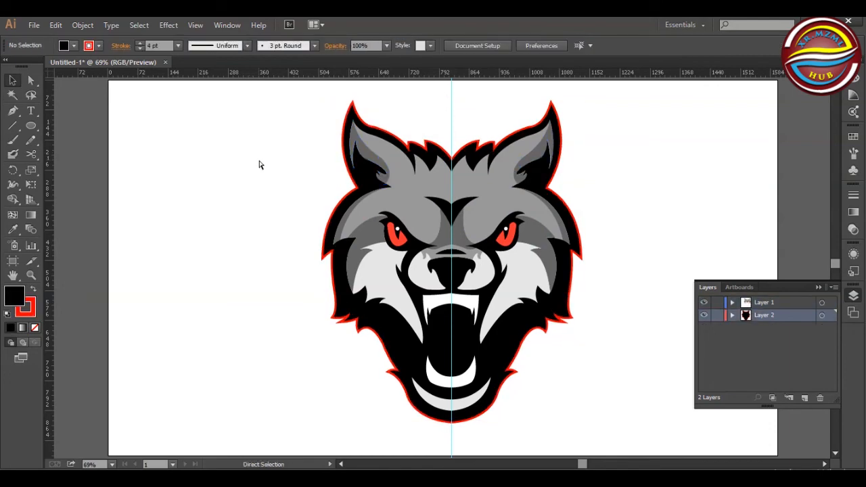
key("ctrl+a")
left_click(87, 25)
left_click(259, 165)
Step: Recolour the chin crescent by sampling the head's grey tones with the Eyedropper
left_click(450, 405)
left_click(12, 230)
left_click(395, 206)
left_click(375, 232)
left_click(12, 80)
left_click(205, 183)
Step: Fill the chin crescent with the medium grey sampled from the side of the head
left_click(439, 405)
left_click(12, 229)
left_click(342, 233)
left_click(375, 273)
left_click(344, 226)
key("v")
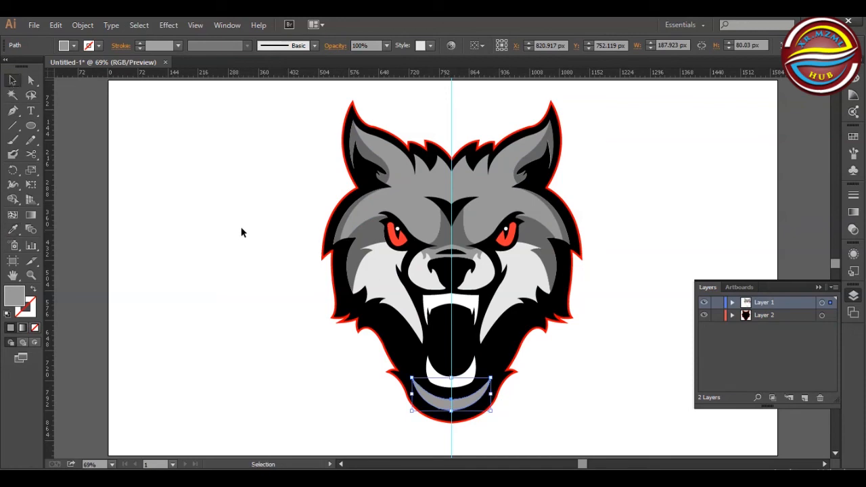
left_click(241, 232)
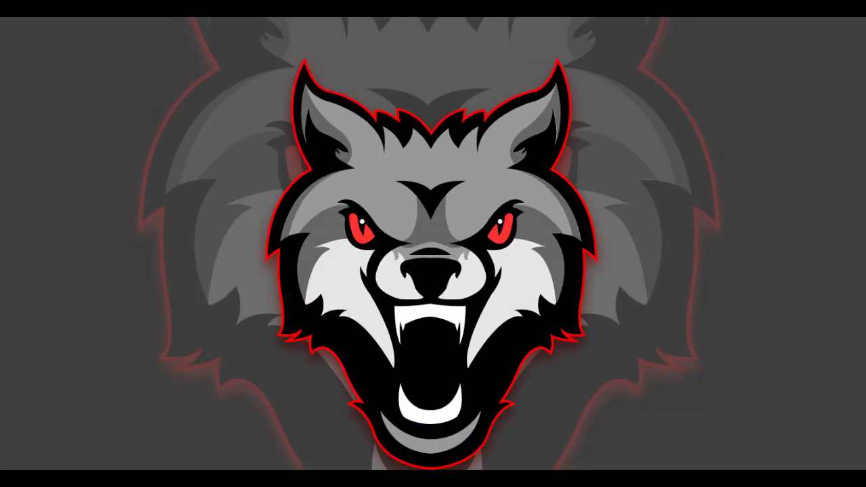